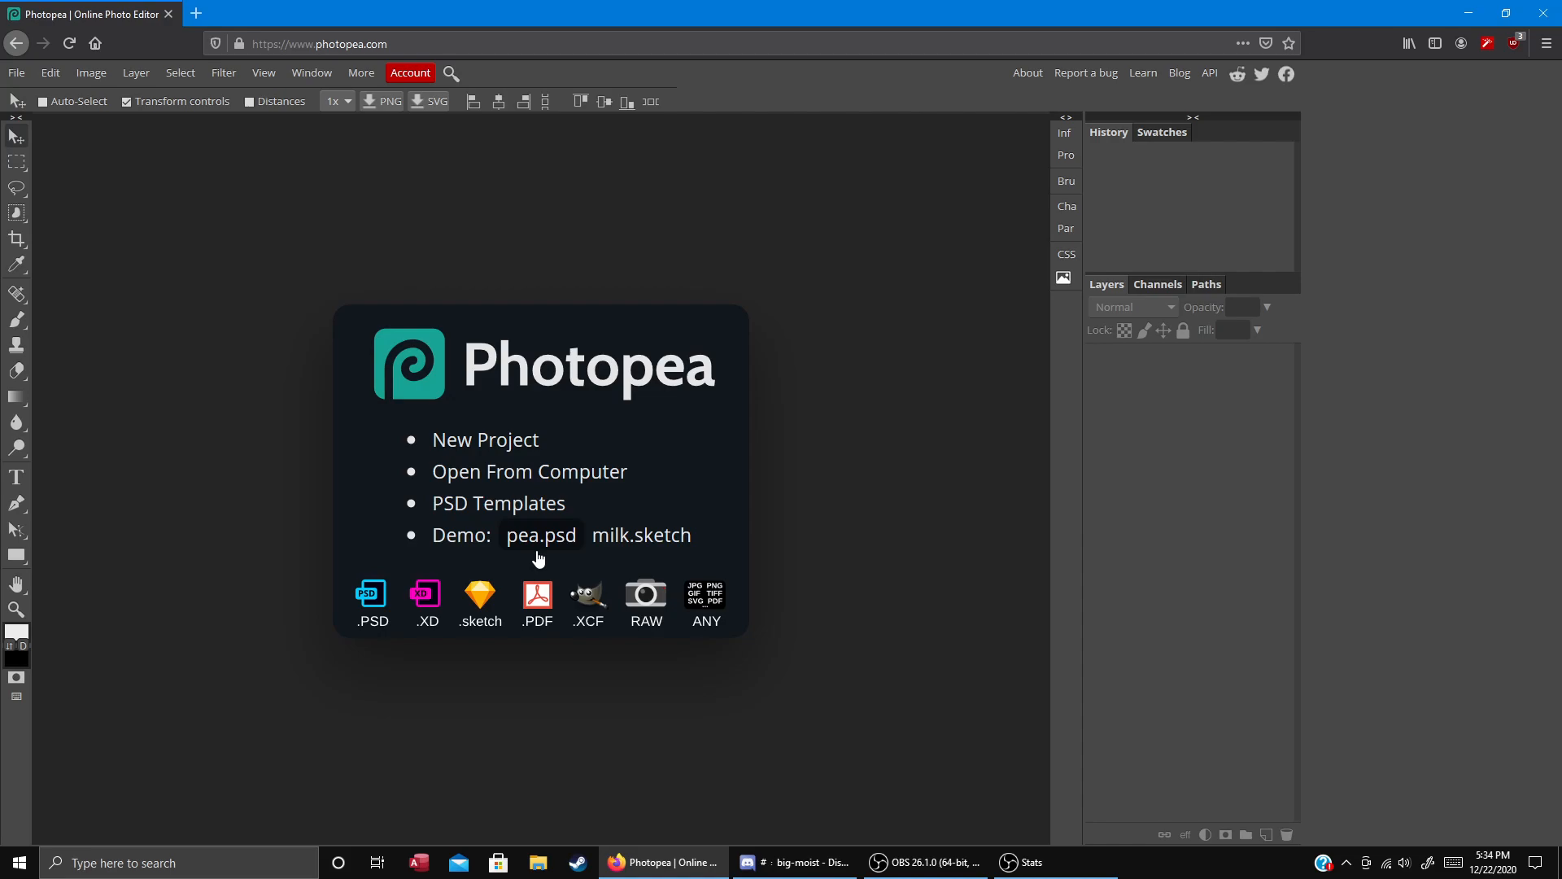
# - Create a new 2560 x 1440 px project from the YouTube Cover preset with a transparent background
pyautogui.click(544, 452)
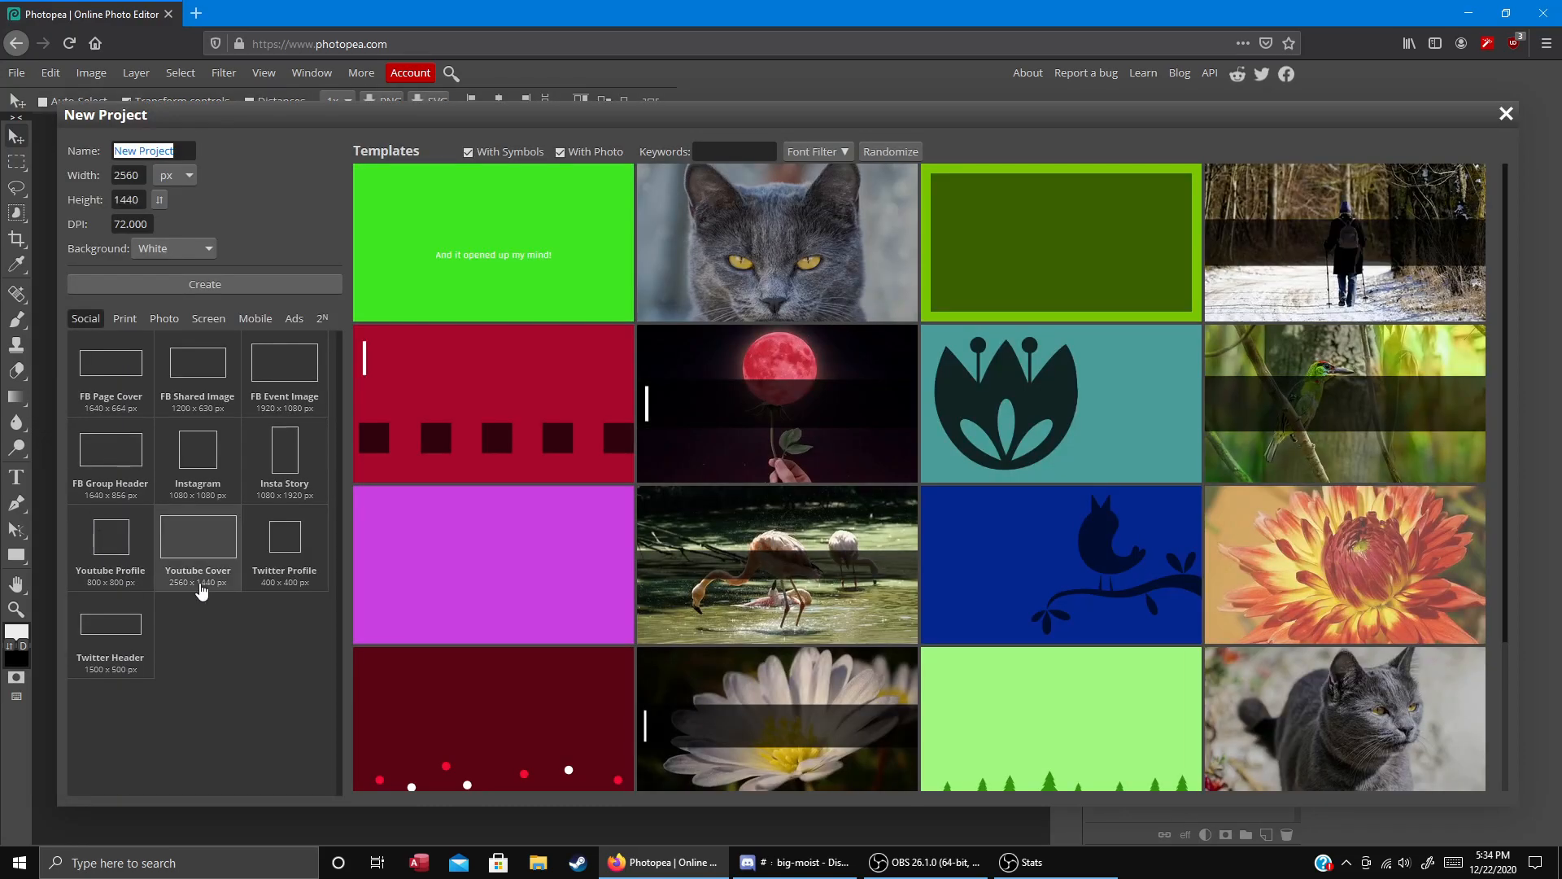
pyautogui.click(200, 569)
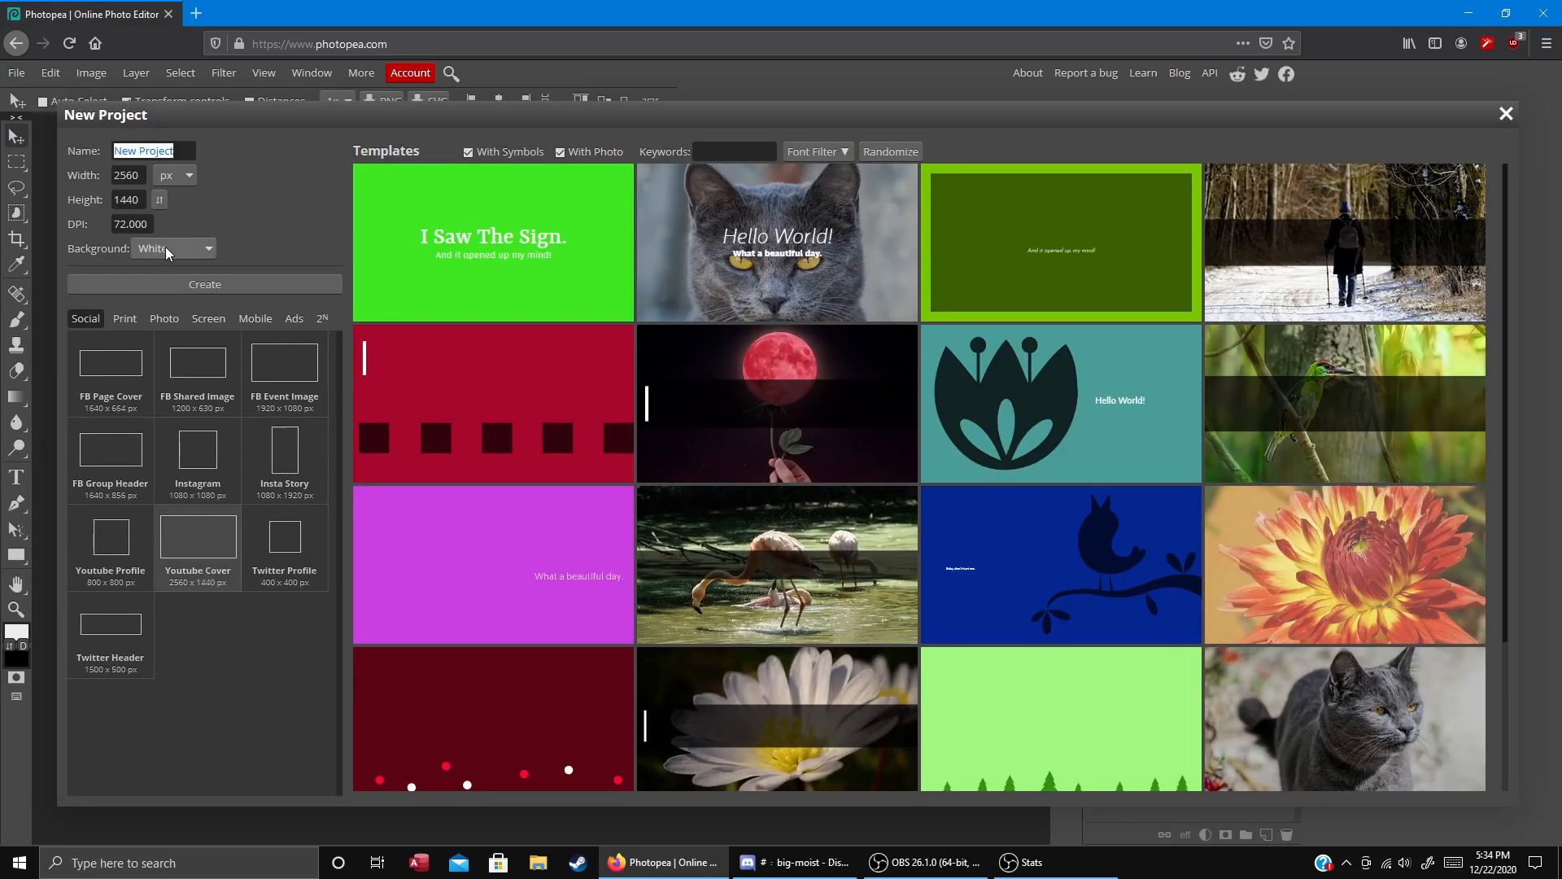
pyautogui.click(173, 251)
pyautogui.click(171, 289)
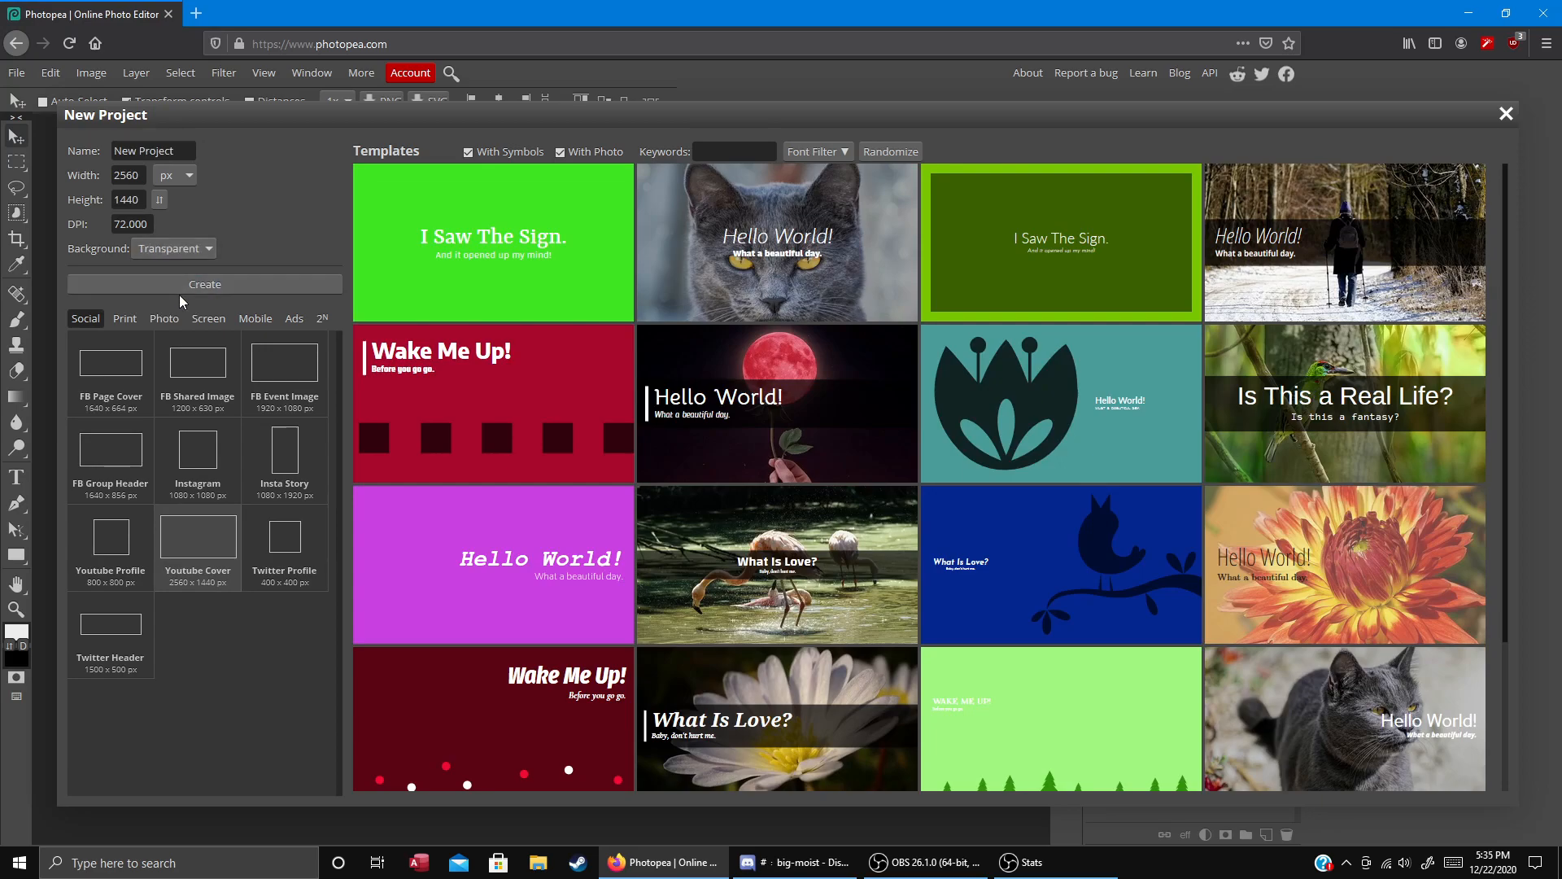
pyautogui.click(188, 284)
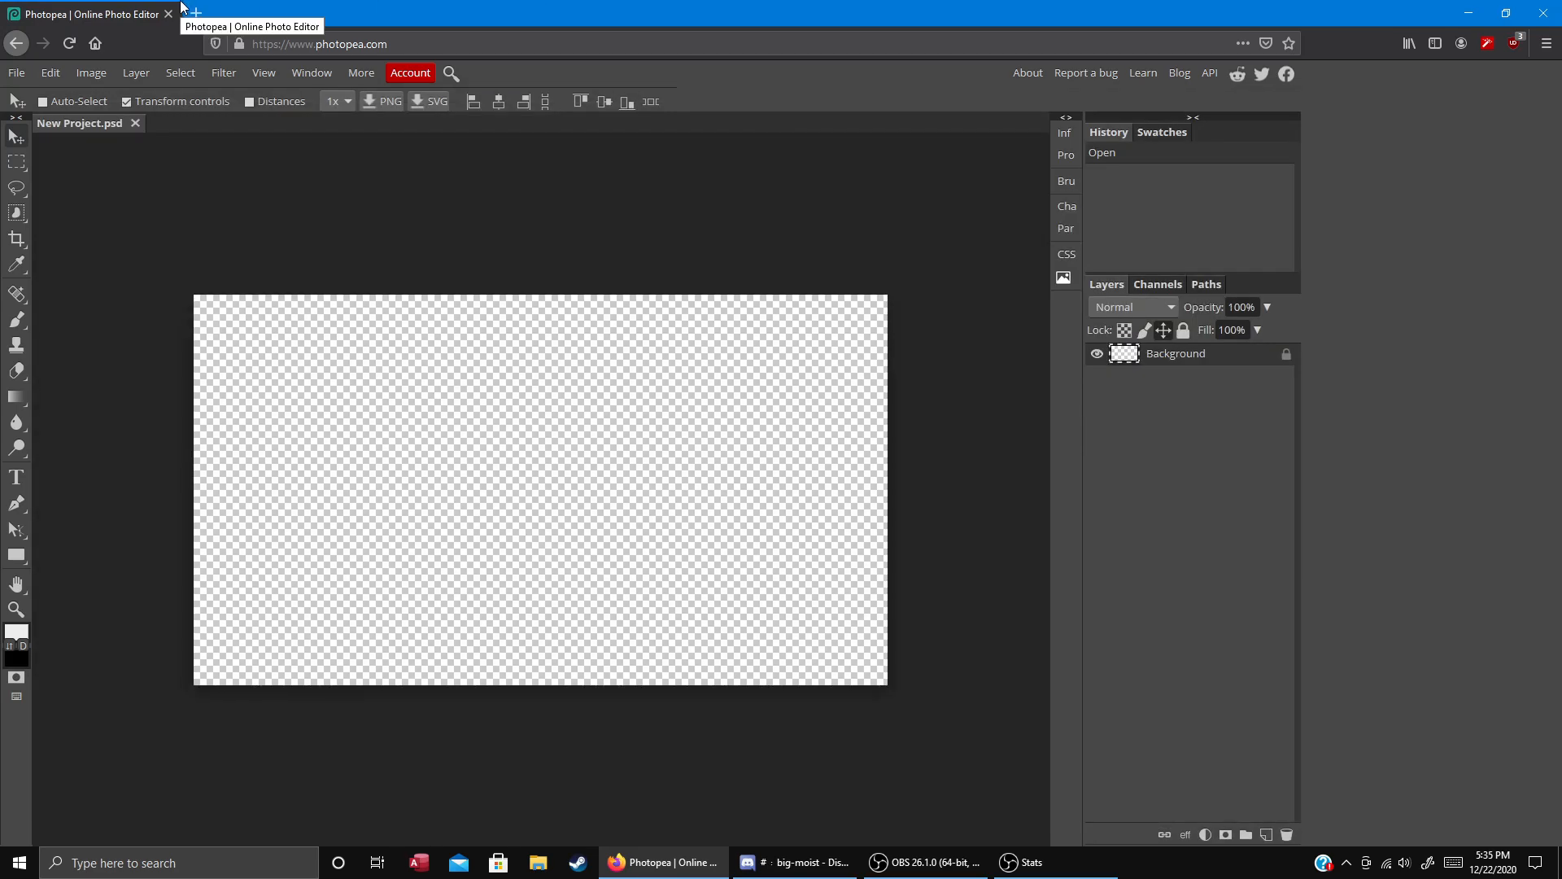
# - Draw a short test gradient near the canvas's upper-left corner with the Gradient tool and set the foreground color to amber (ffc700)
pyautogui.click(17, 397)
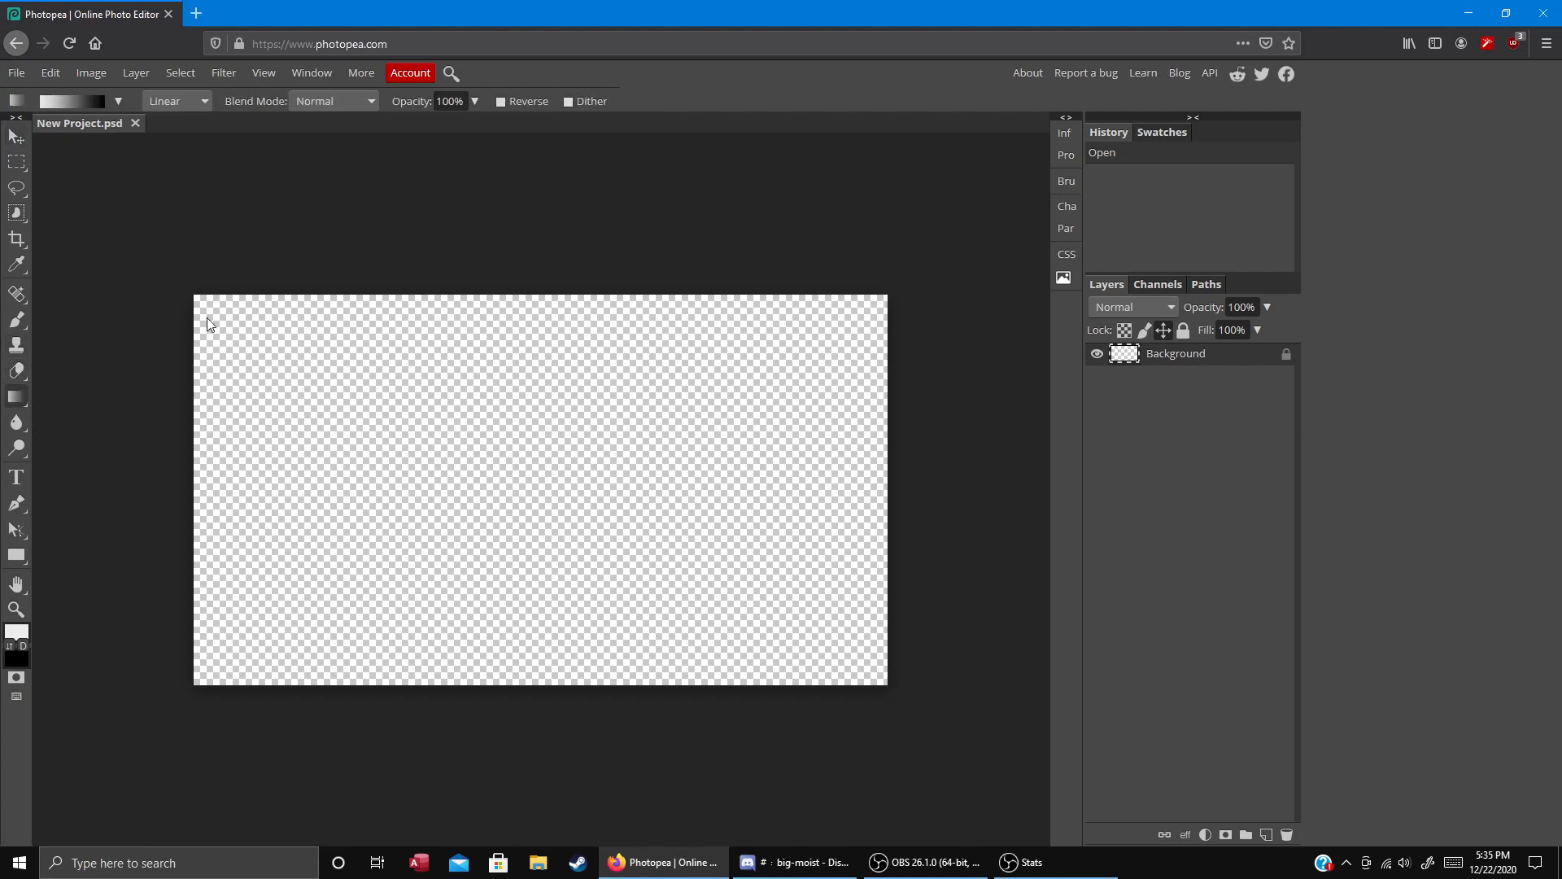
pyautogui.moveTo(276, 359); pyautogui.dragTo(145, 262)
pyautogui.click(16, 632)
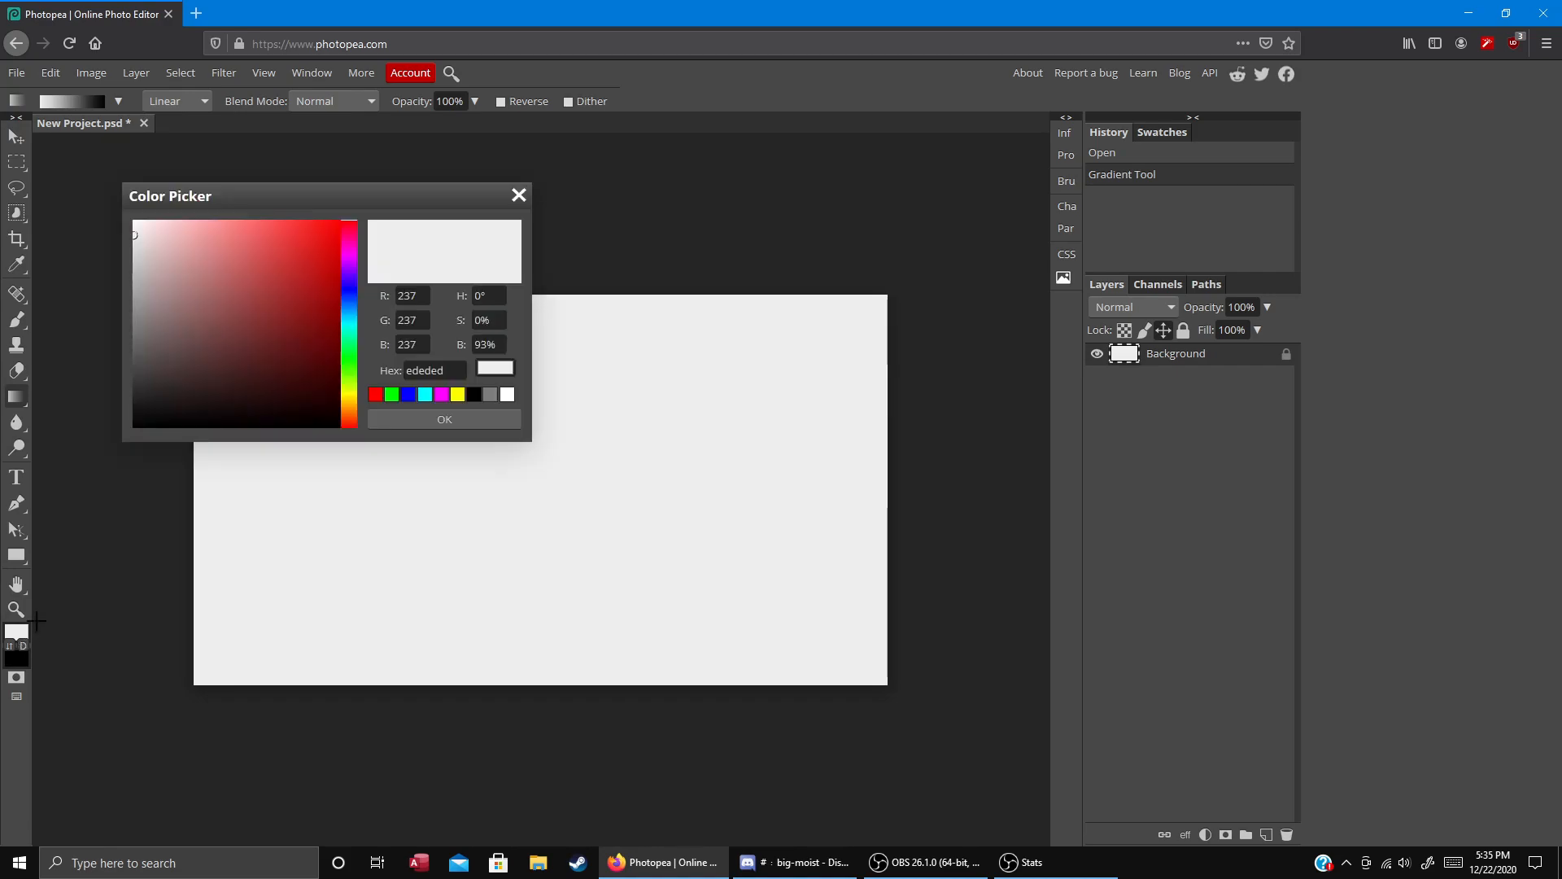
pyautogui.click(334, 260)
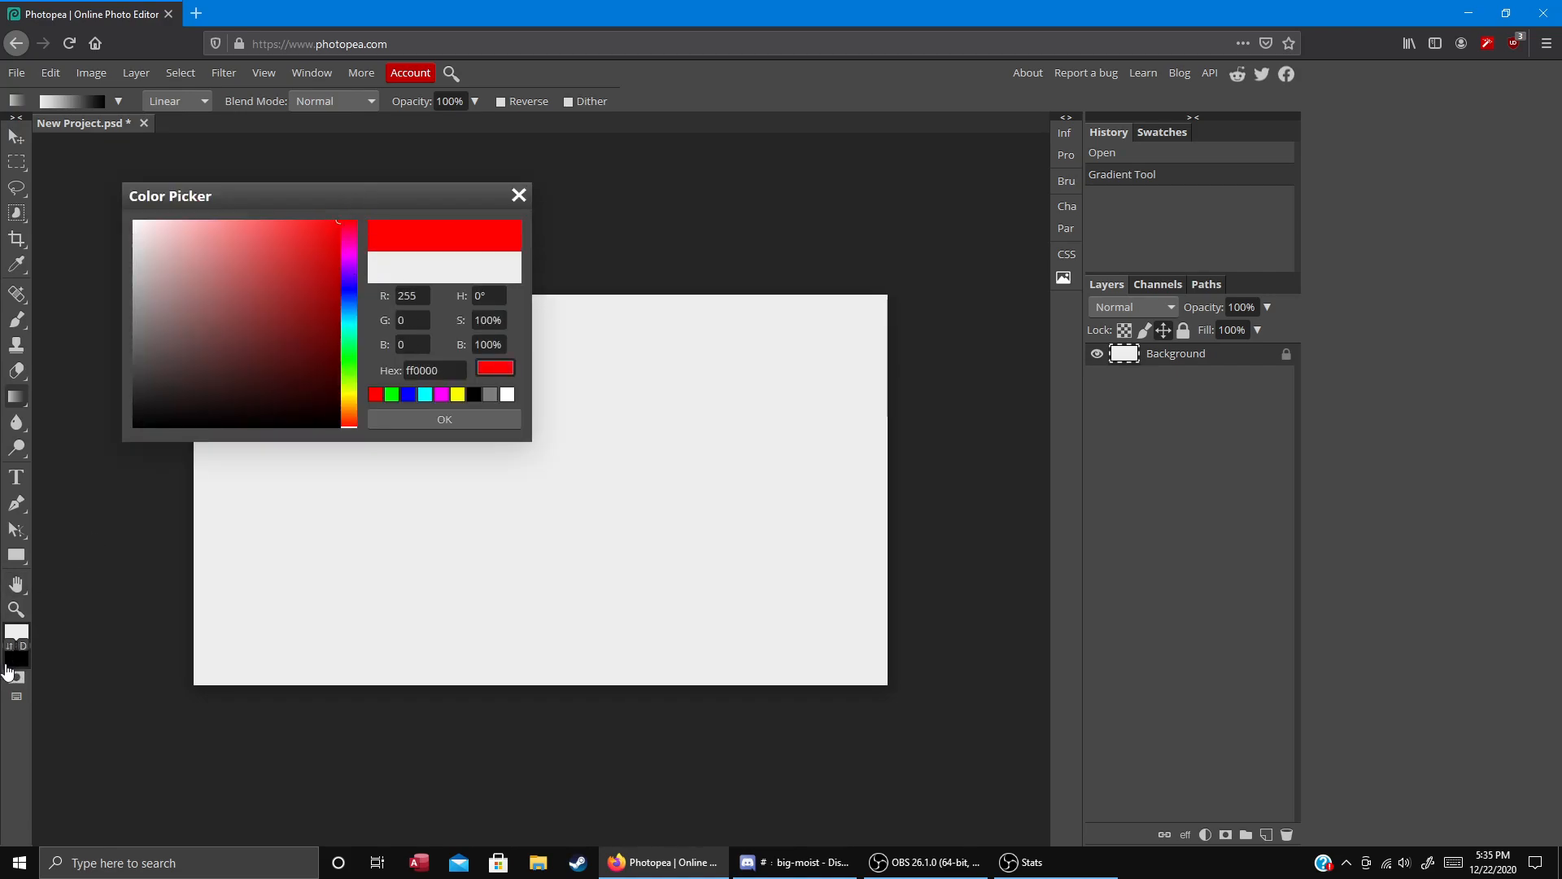
pyautogui.click(17, 663)
pyautogui.click(337, 389)
pyautogui.moveTo(348, 391); pyautogui.dragTo(348, 399)
pyautogui.click(339, 221)
pyautogui.click(443, 419)
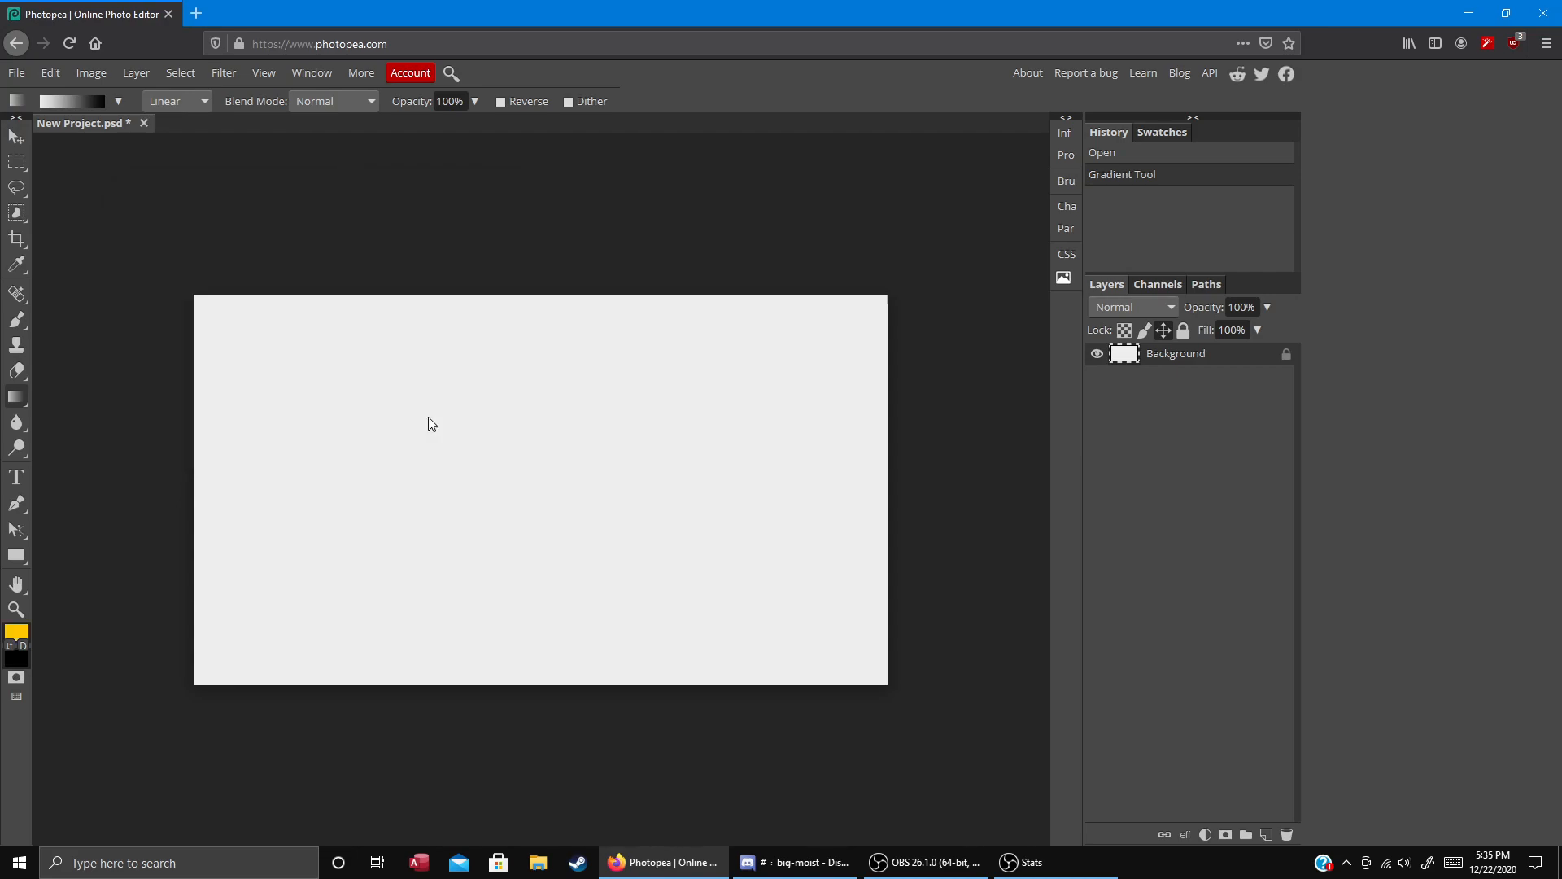
# - Draw linear amber-to-black gradients across the canvas in several directions and lengths
pyautogui.moveTo(192, 301); pyautogui.dragTo(896, 676)
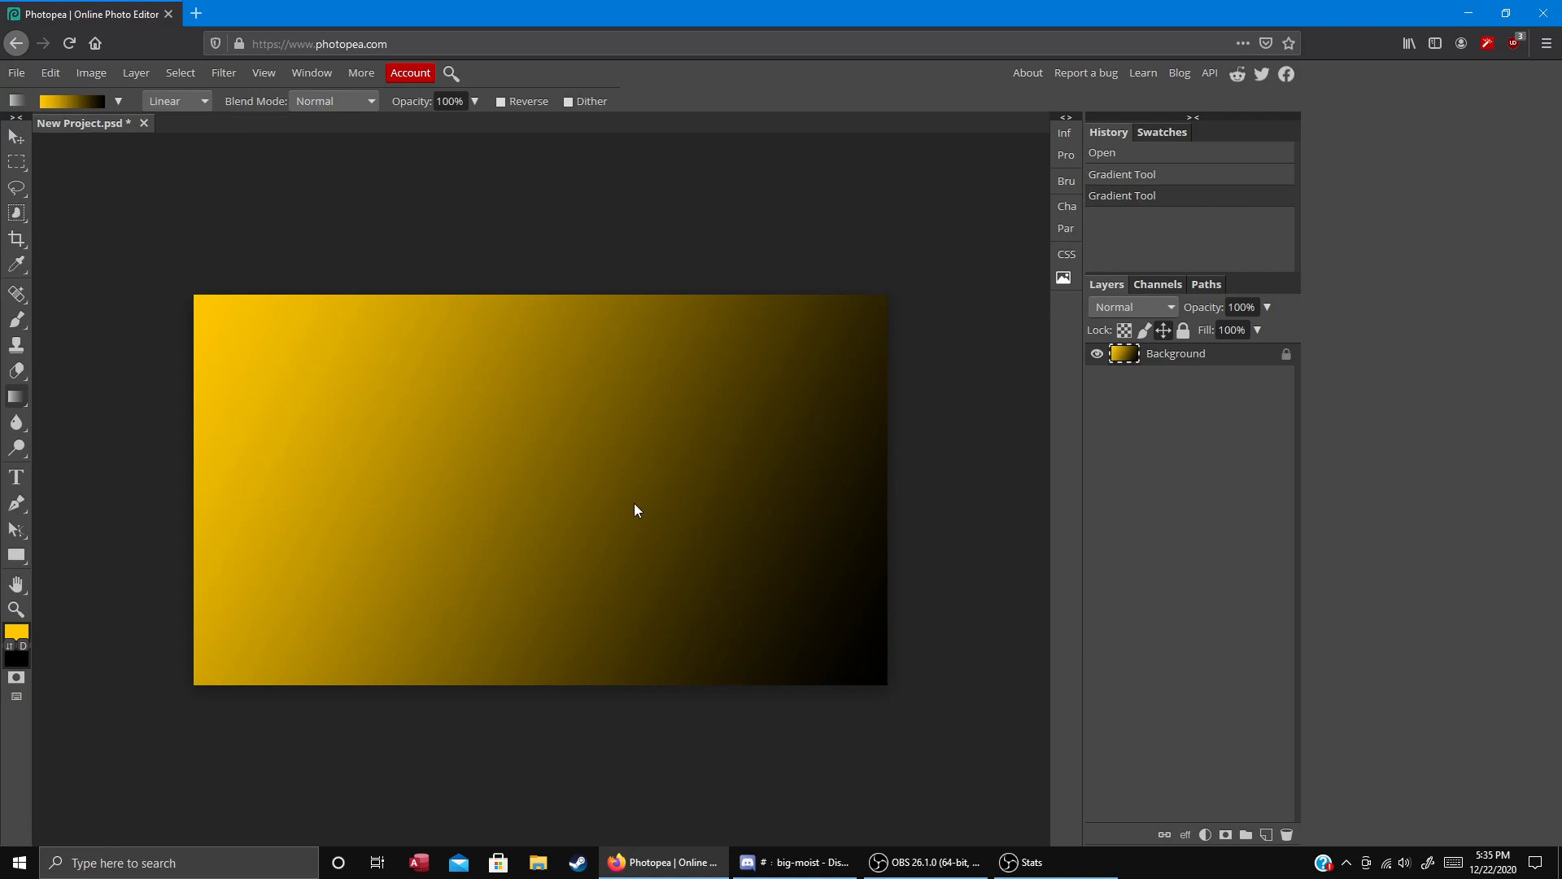
pyautogui.moveTo(842, 330); pyautogui.dragTo(122, 579)
pyautogui.moveTo(418, 356); pyautogui.dragTo(959, 662)
pyautogui.moveTo(175, 328)
pyautogui.mouseDown()
pyautogui.moveTo(342, 393)
pyautogui.moveTo(692, 403)
pyautogui.mouseUp()
pyautogui.moveTo(477, 468)
pyautogui.mouseDown()
pyautogui.moveTo(739, 448)
pyautogui.moveTo(883, 461)
pyautogui.mouseUp()
pyautogui.moveTo(192, 444); pyautogui.dragTo(887, 517)
pyautogui.moveTo(314, 471); pyautogui.dragTo(1447, 558)
# - Try red (ff0000) as the foreground color and reset the color swatches to the default black and white
pyautogui.click(10, 646)
pyautogui.click(14, 661)
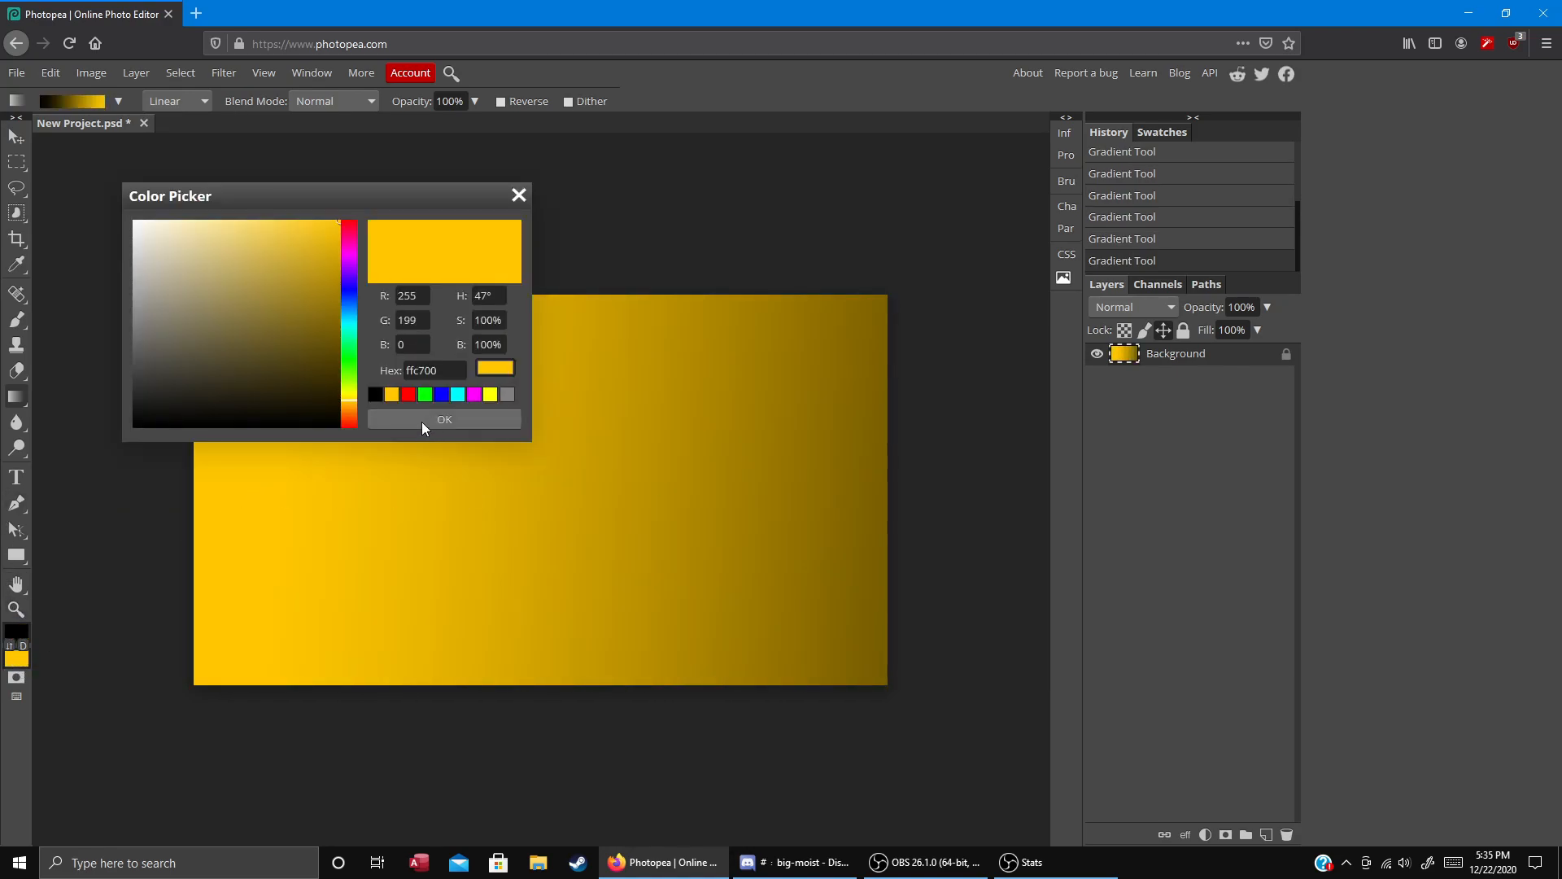
pyautogui.click(18, 632)
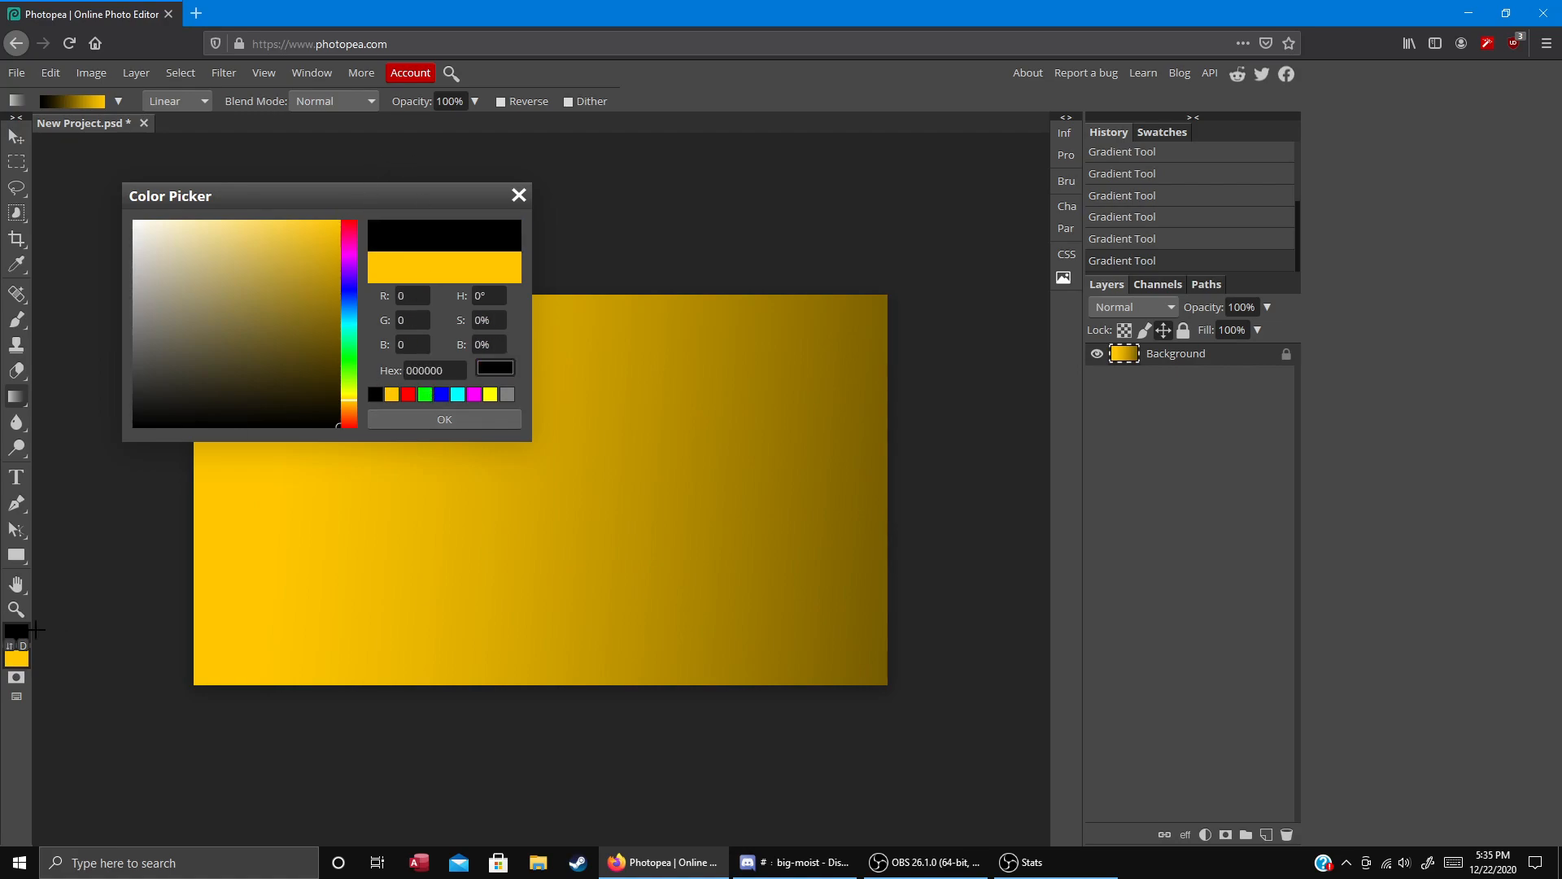
pyautogui.click(409, 394)
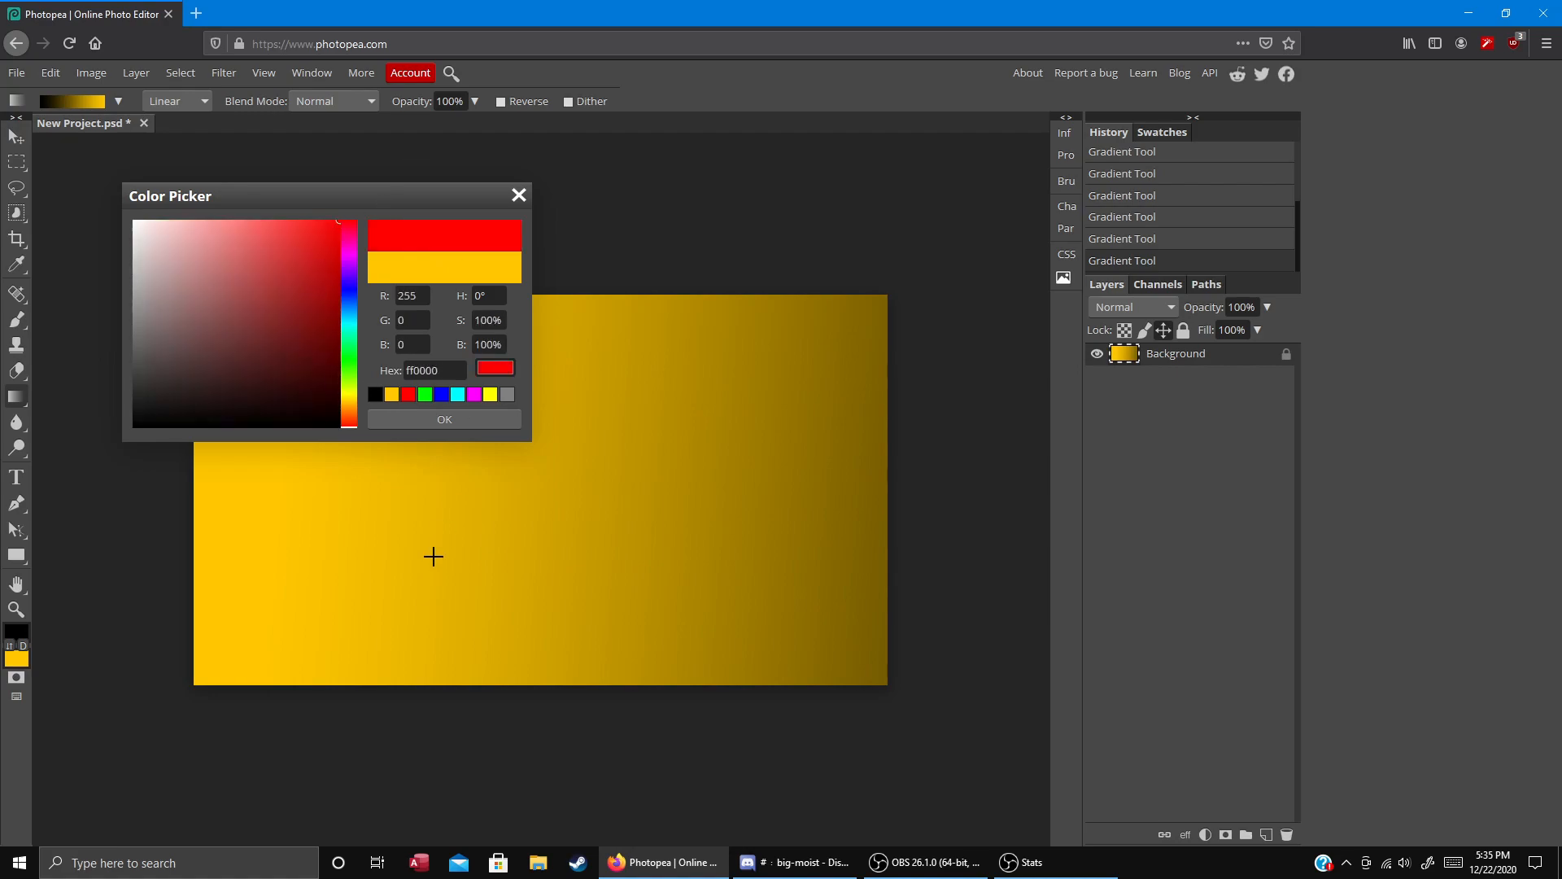
pyautogui.click(445, 419)
pyautogui.click(24, 644)
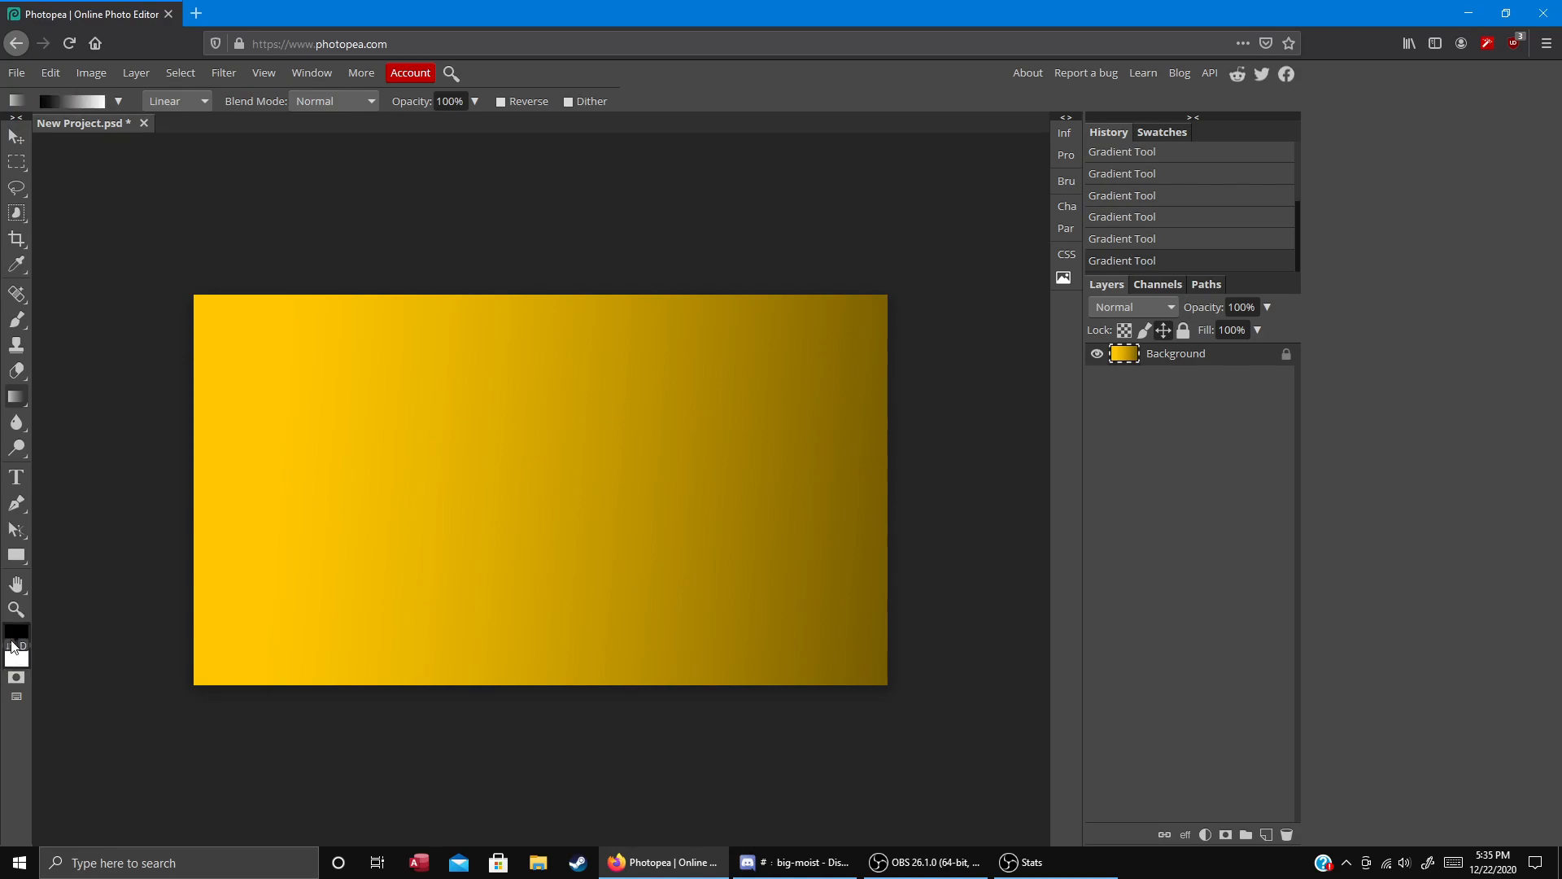
# - Set the foreground color to pure red (ff0000), keeping white as the background color
pyautogui.click(16, 632)
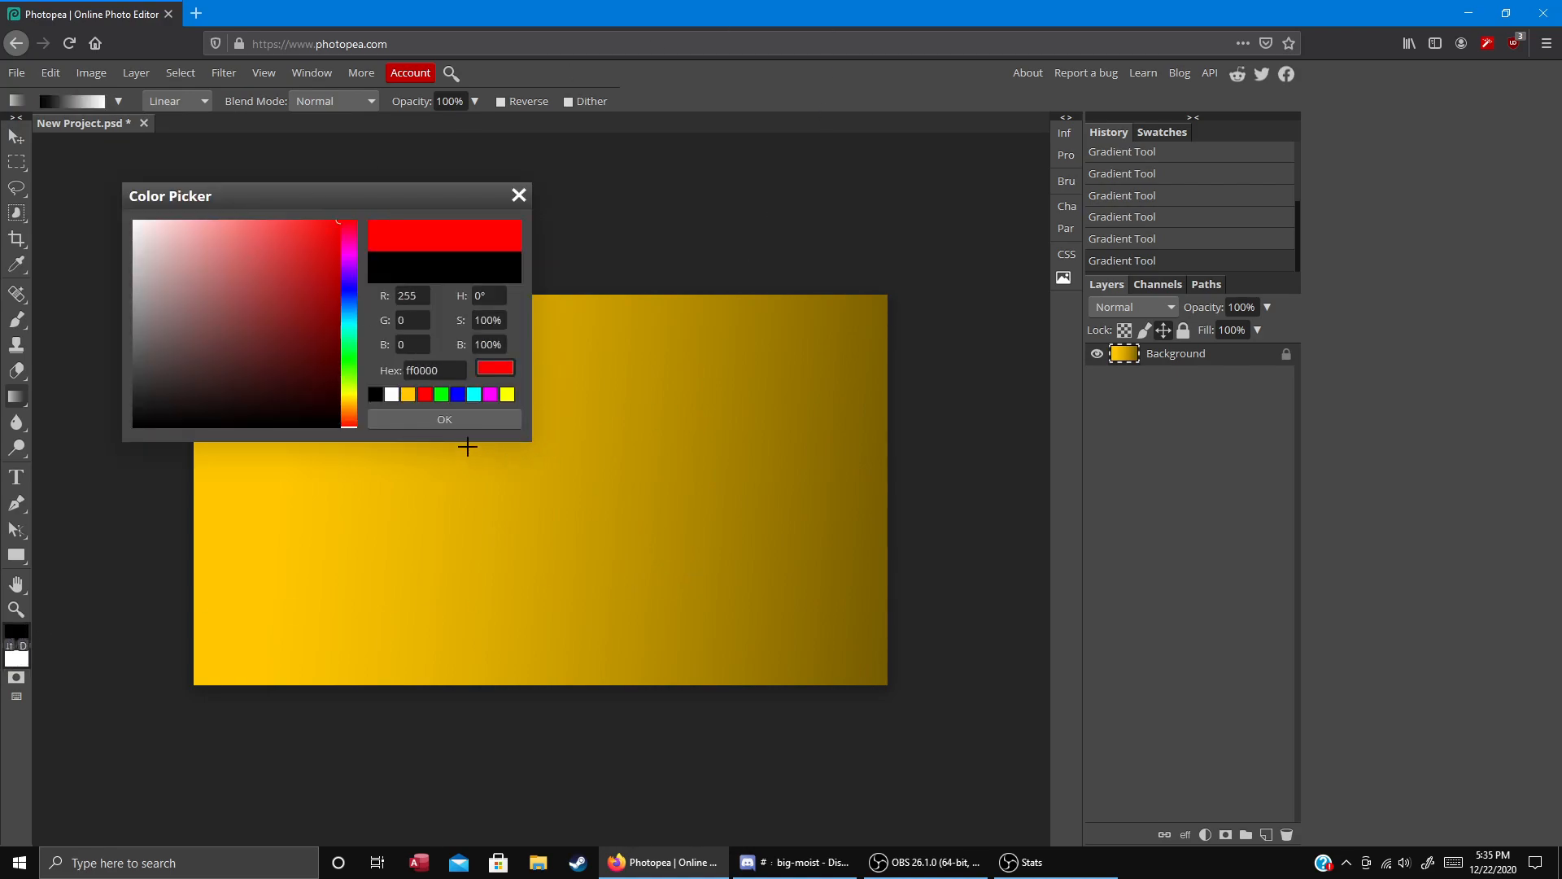
pyautogui.click(397, 419)
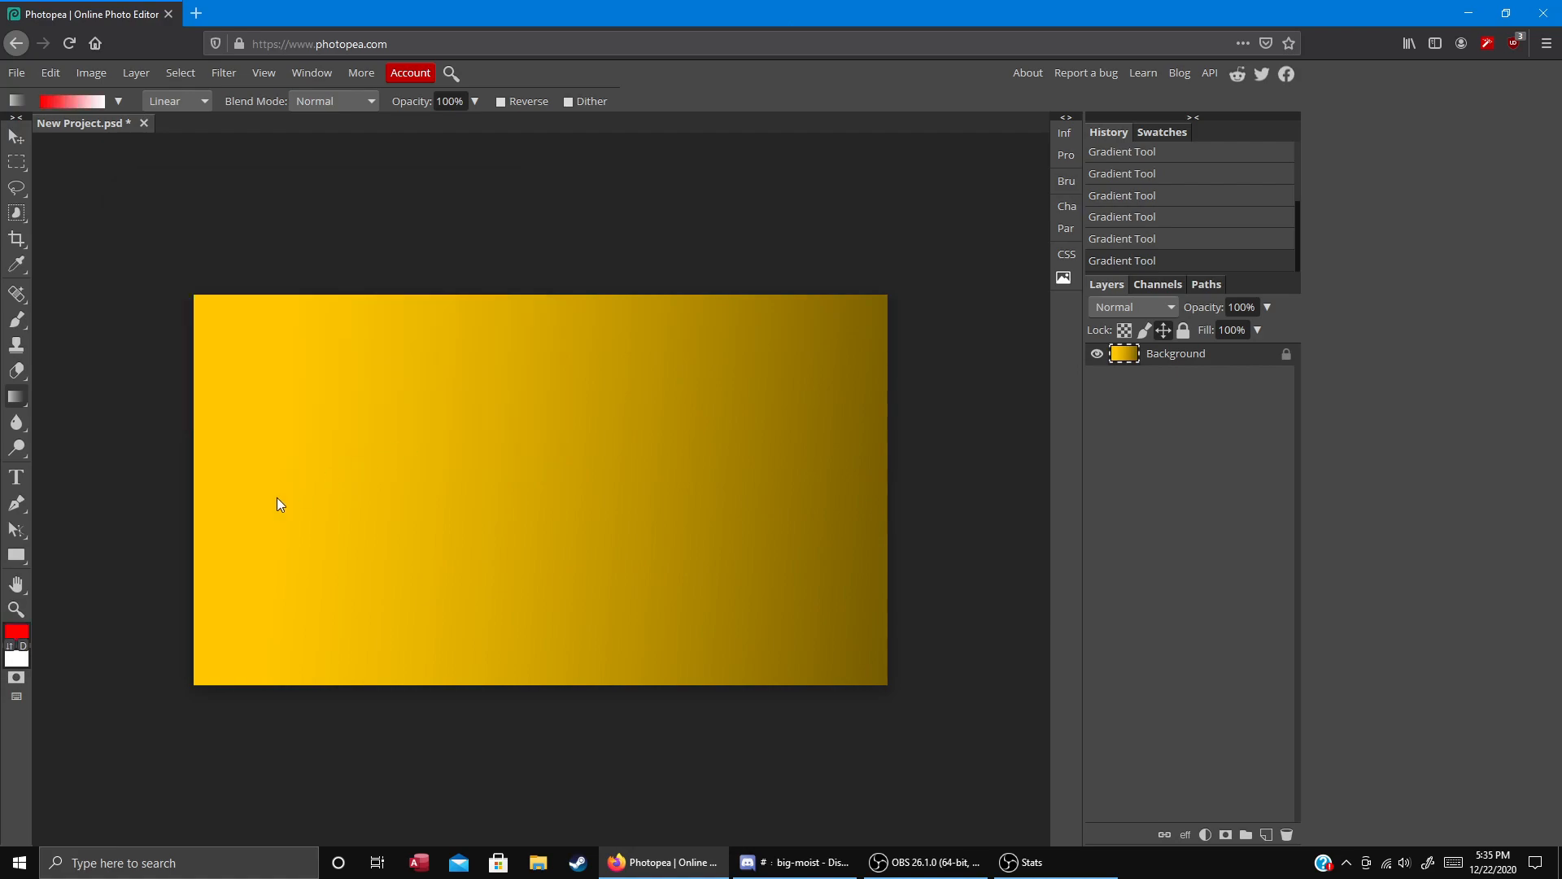
pyautogui.click(11, 645)
pyautogui.click(11, 645)
pyautogui.click(12, 645)
pyautogui.click(12, 645)
# - Set the background color to blue (0000ff) and draw a linear gradient diagonally from the canvas's upper-left to its lower-right corner
pyautogui.click(16, 657)
pyautogui.click(310, 306)
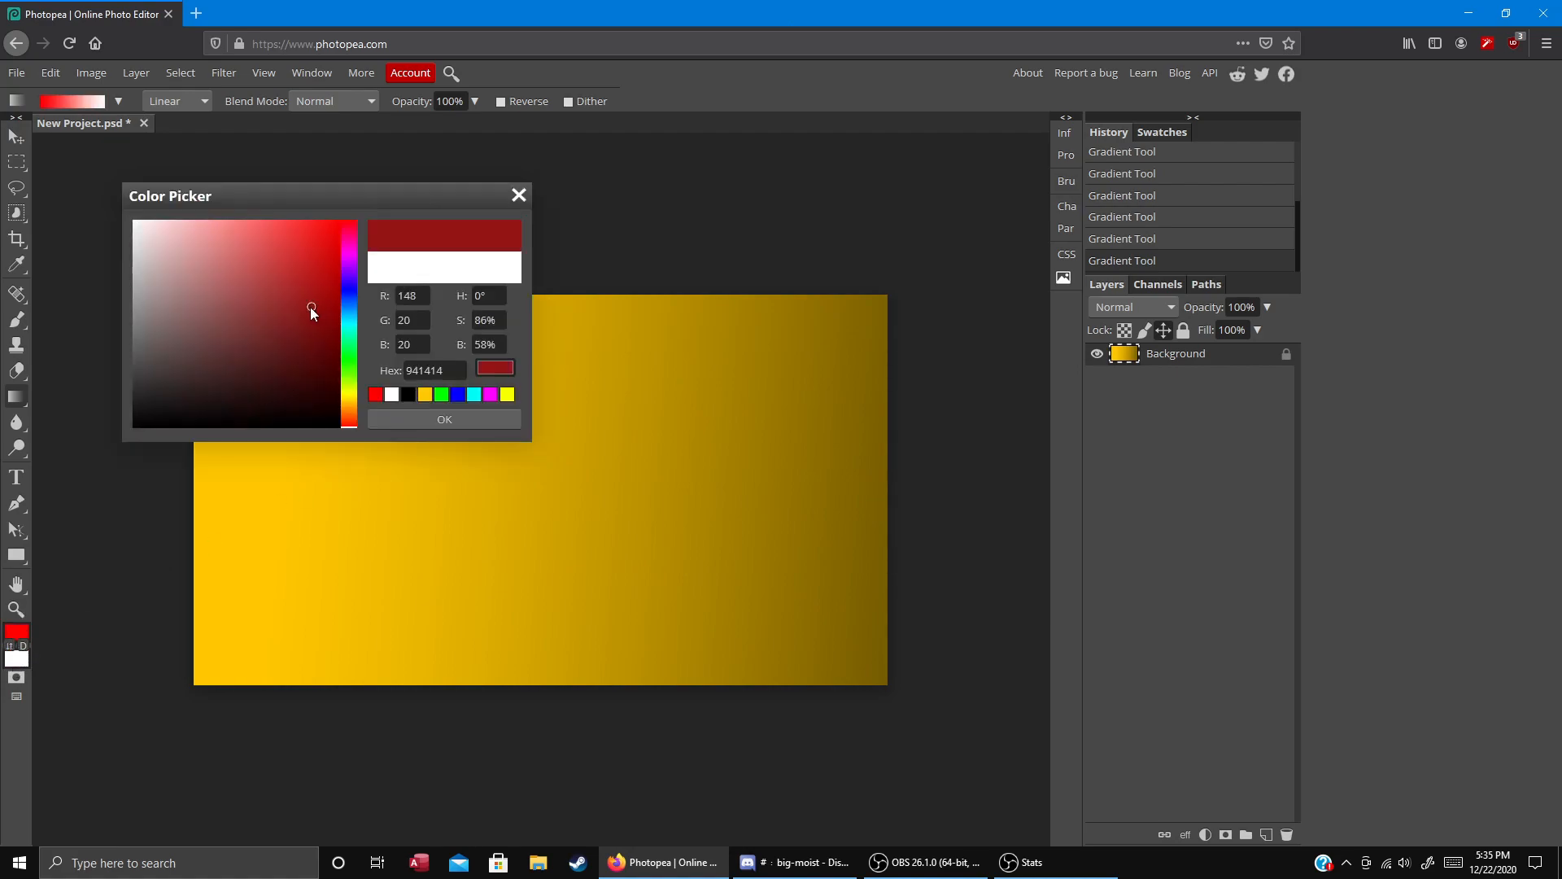
pyautogui.click(425, 394)
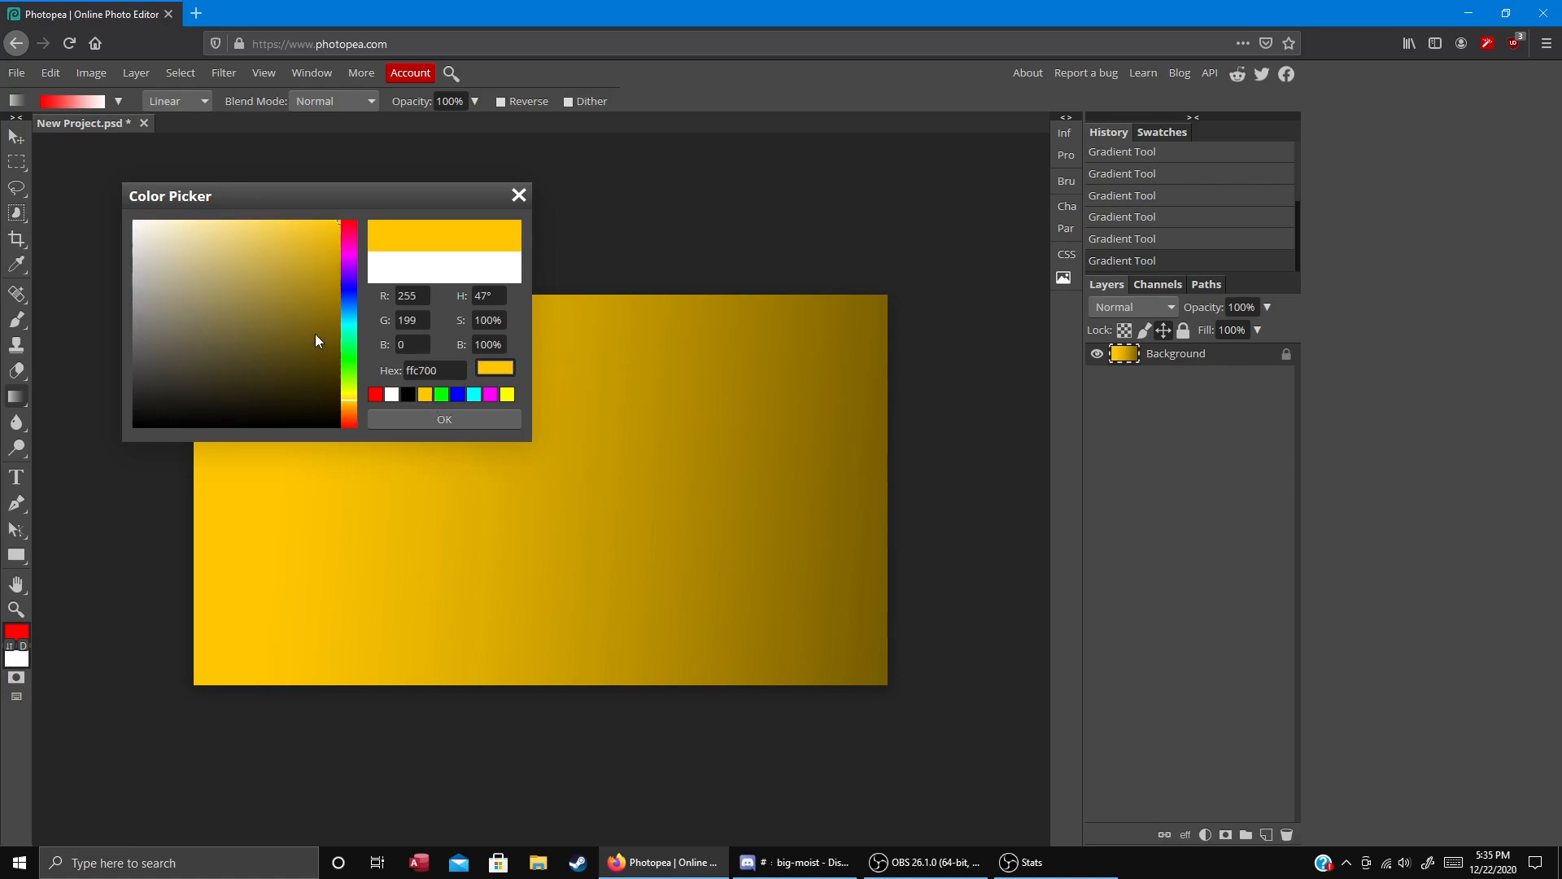
pyautogui.click(458, 395)
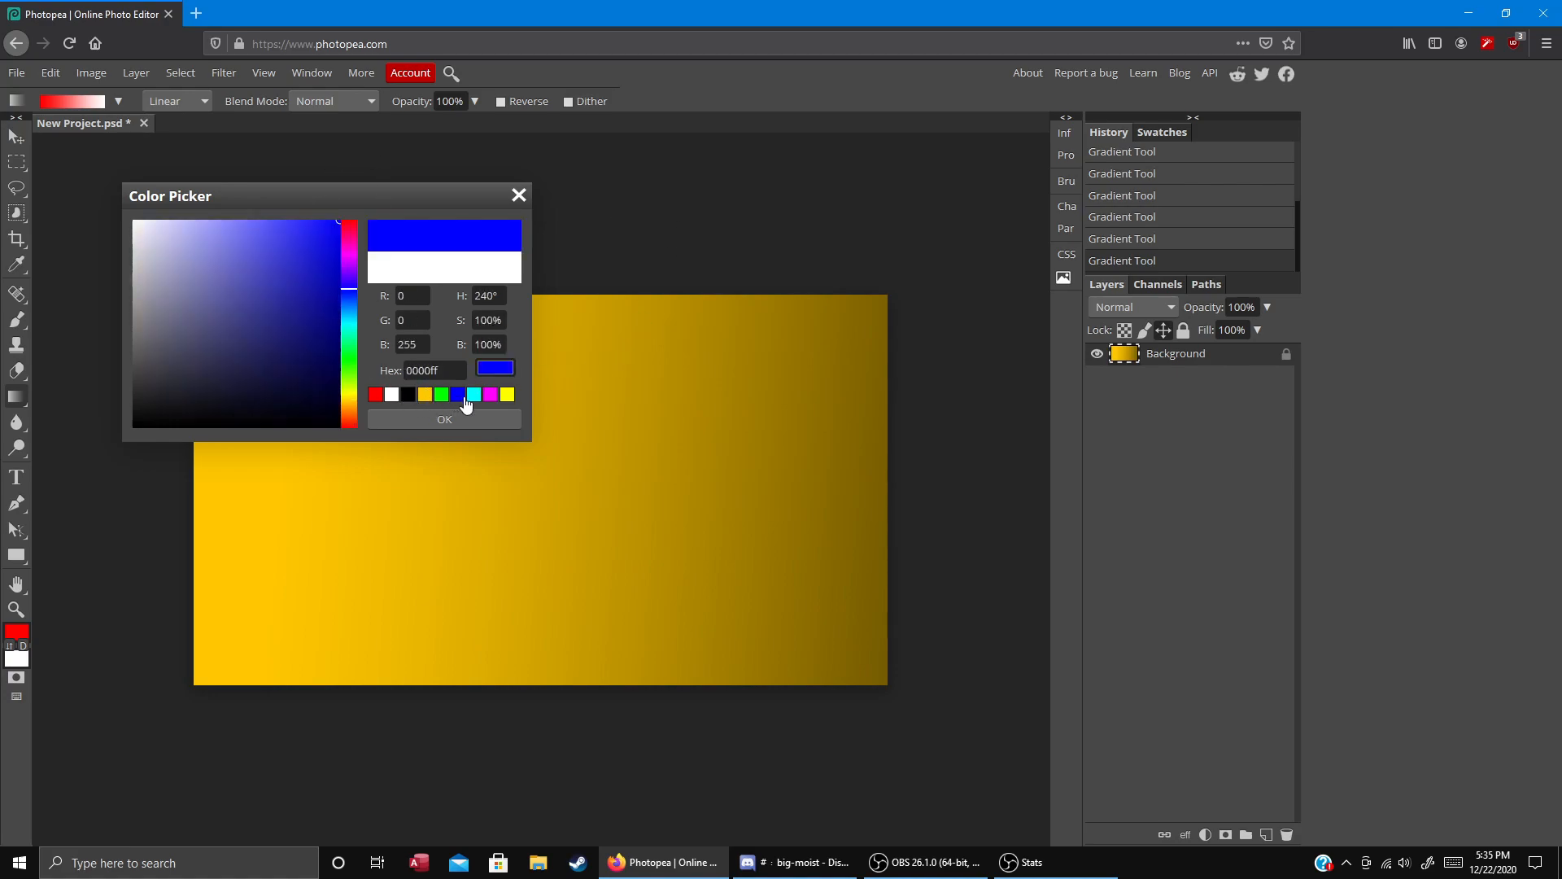
pyautogui.click(489, 419)
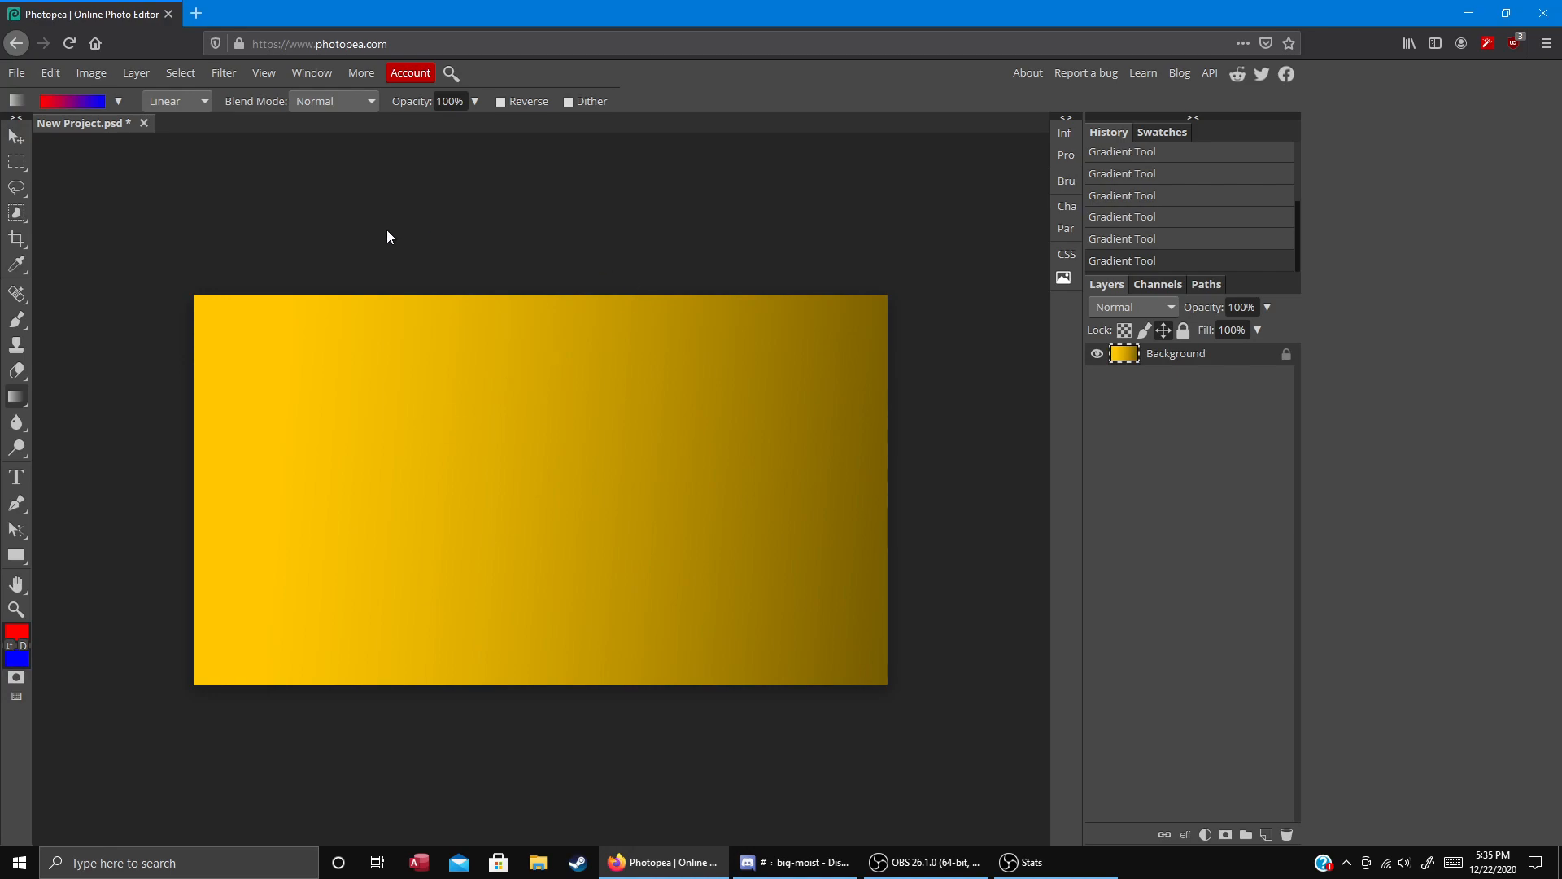
pyautogui.moveTo(214, 301); pyautogui.dragTo(866, 677)
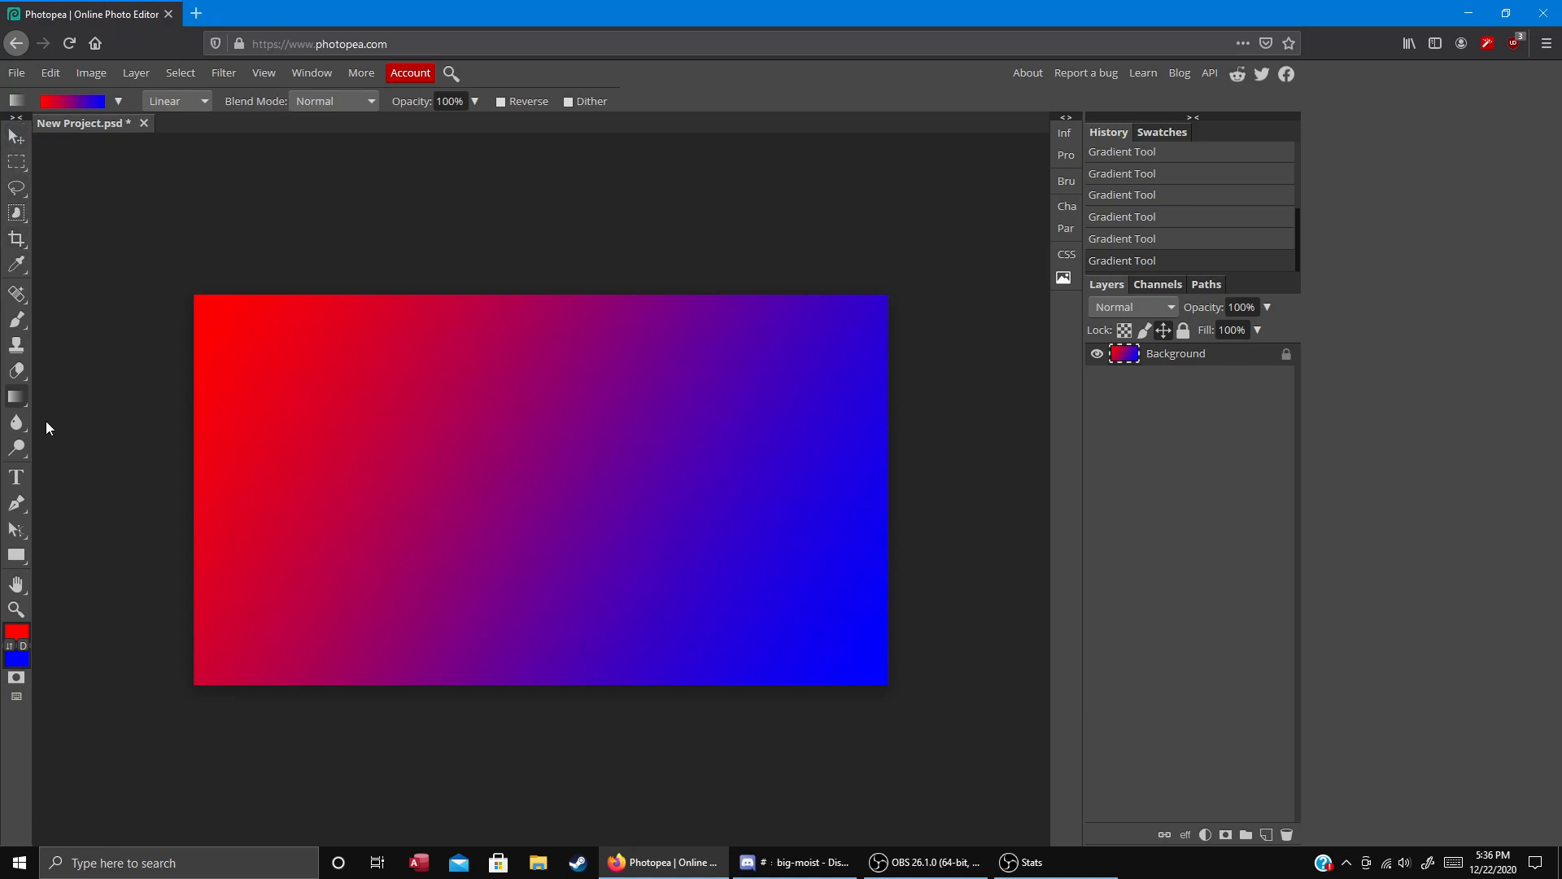
# - Create a large text box over the middle of the canvas and enter the text "Esports"
pyautogui.click(17, 480)
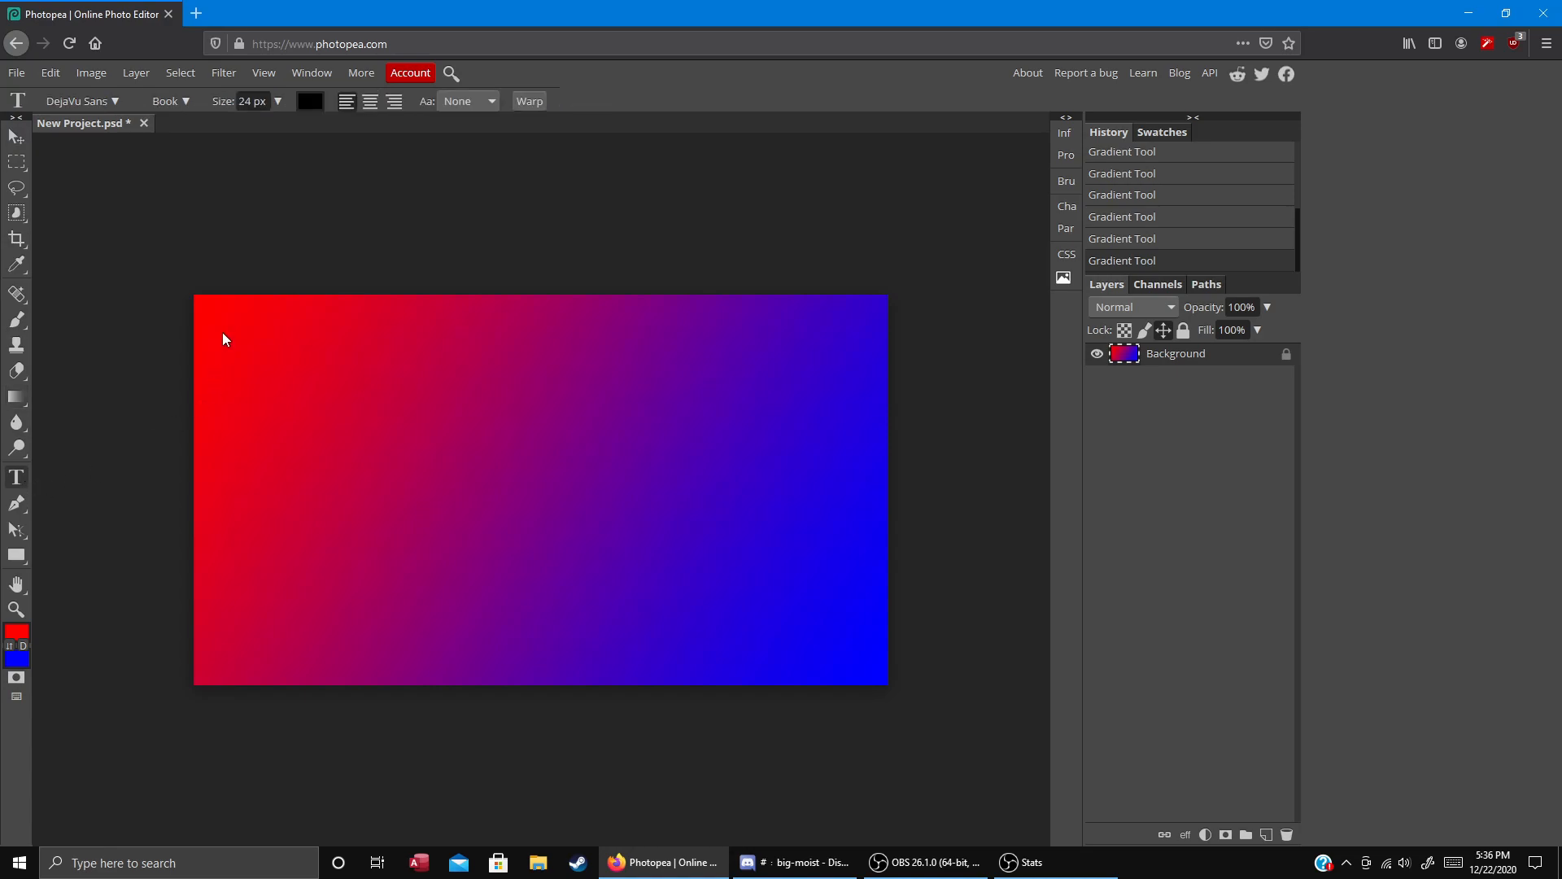
pyautogui.moveTo(301, 361); pyautogui.dragTo(777, 596)
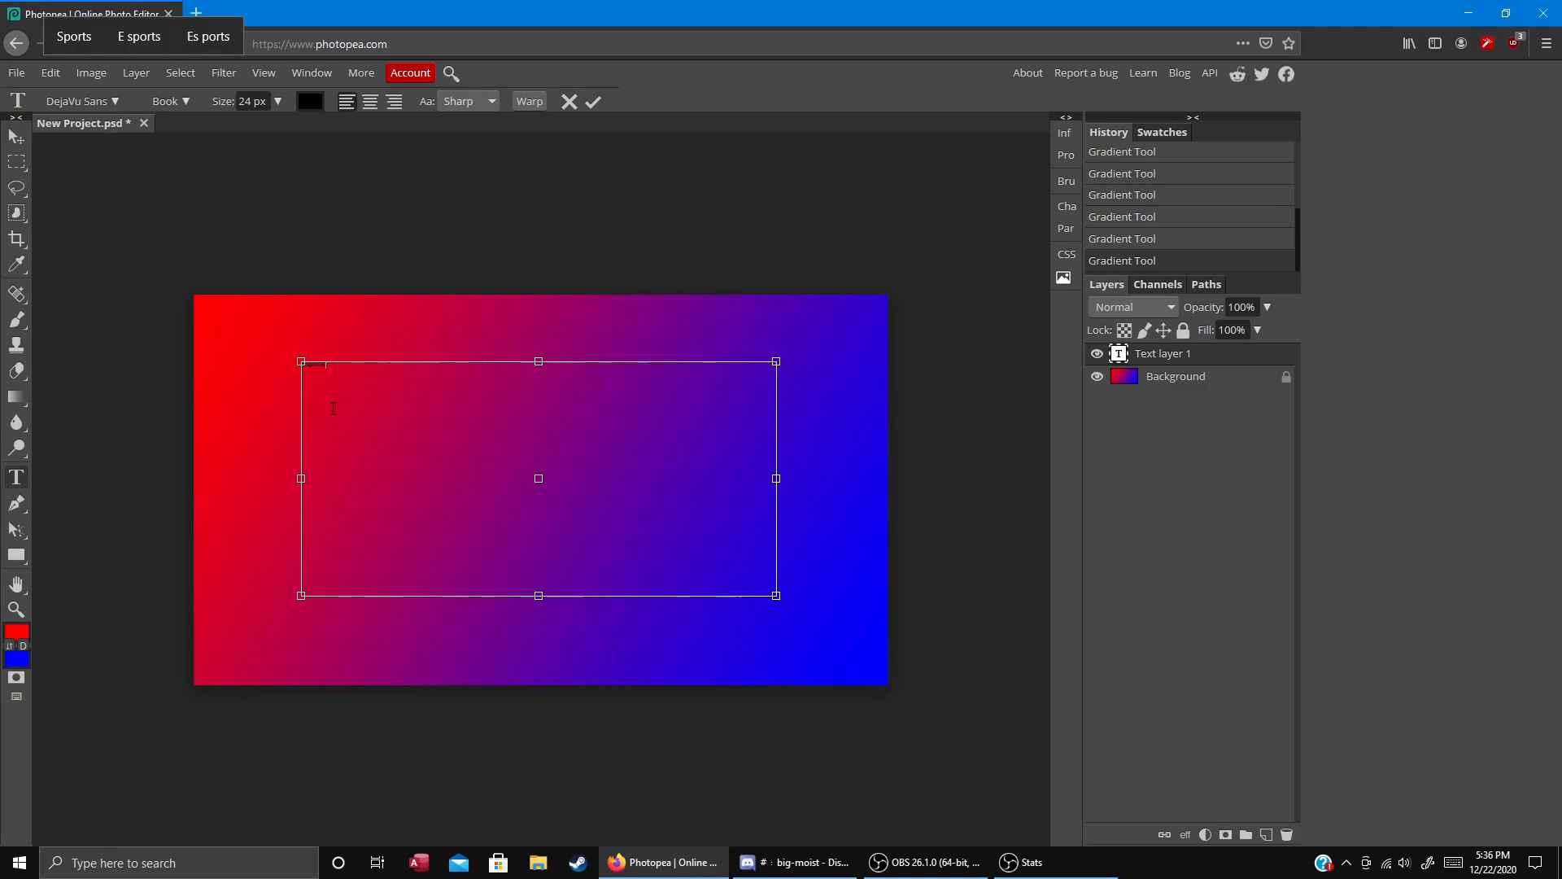
# - Change the font of the whole "Esports" text to Komika Title - Axis
pyautogui.hotkey('ctrl', 'a')
pyautogui.click(115, 101)
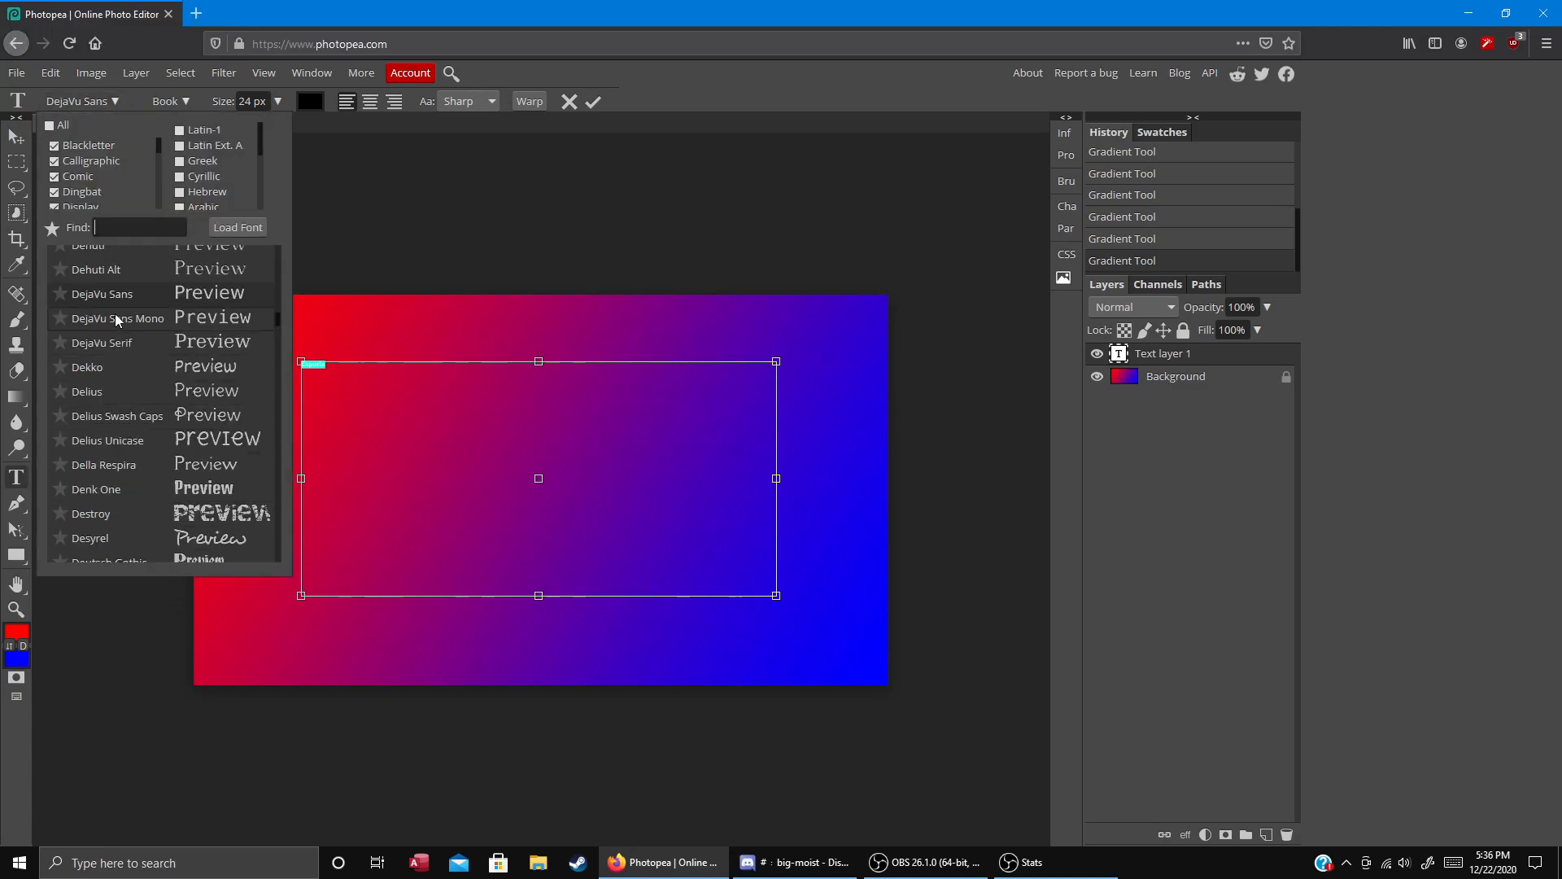
pyautogui.write('k')
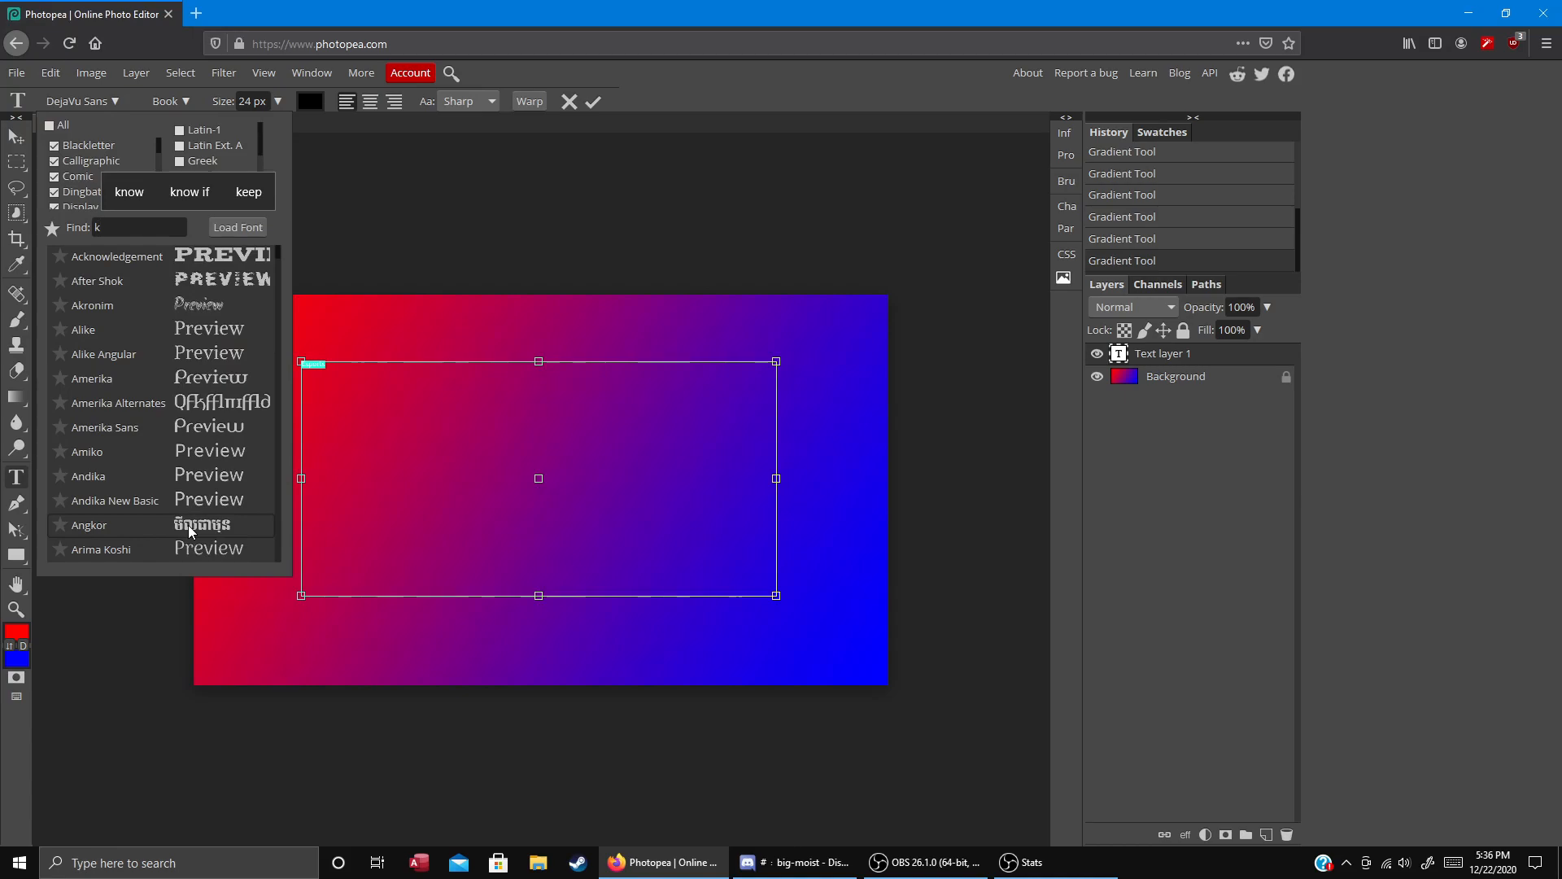
pyautogui.scroll(-15, 189, 531)
pyautogui.scroll(-15, 202, 495)
pyautogui.scroll(10, 170, 467)
pyautogui.scroll(-8, 241, 476)
pyautogui.scroll(-8, 195, 465)
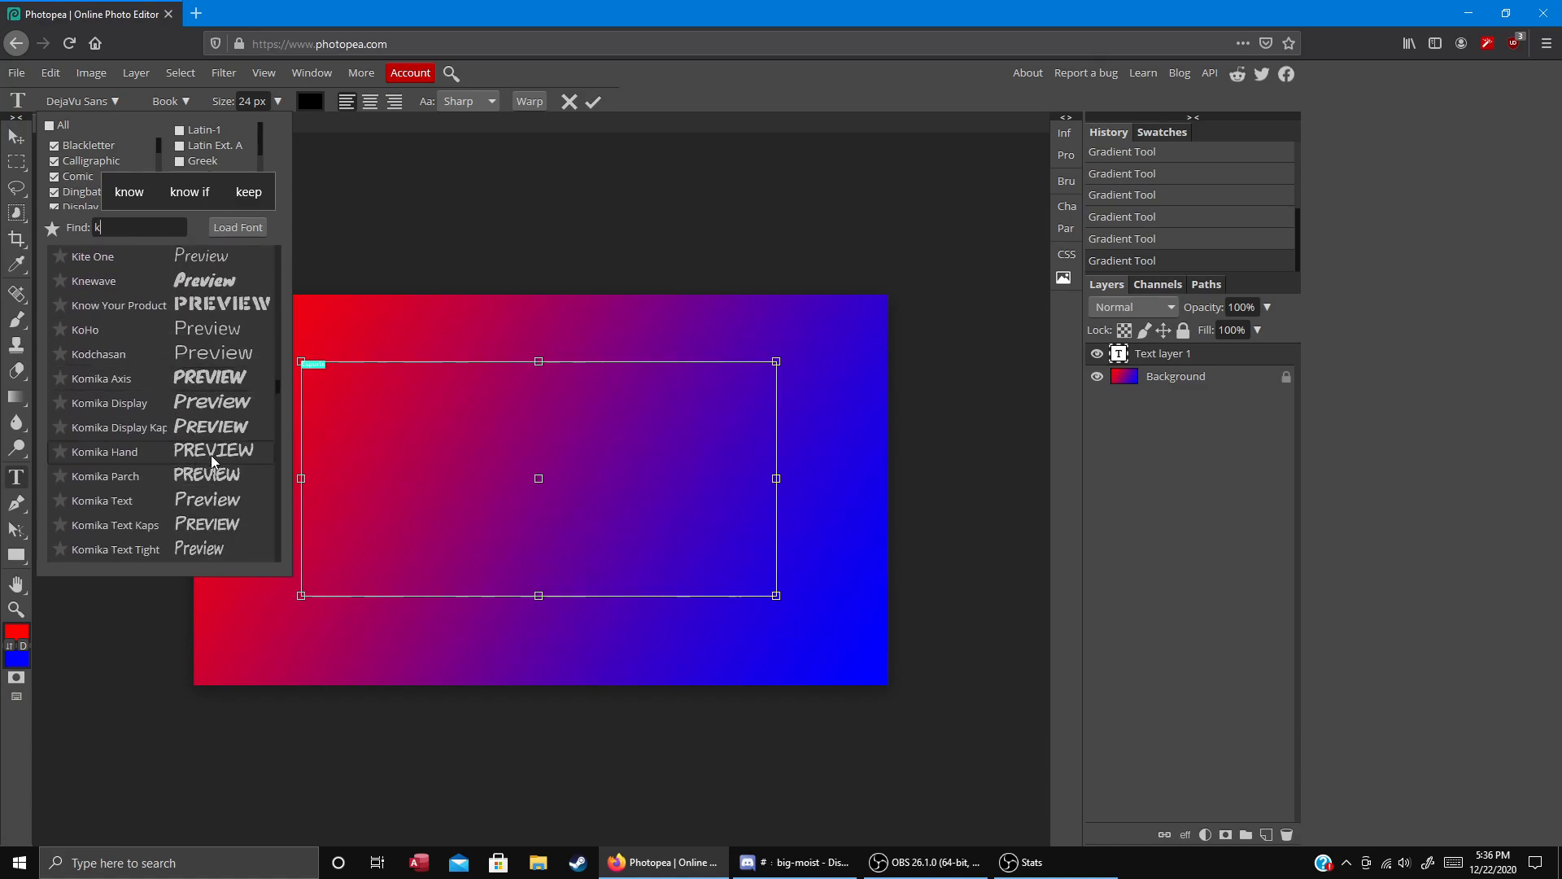
pyautogui.scroll(-3, 263, 475)
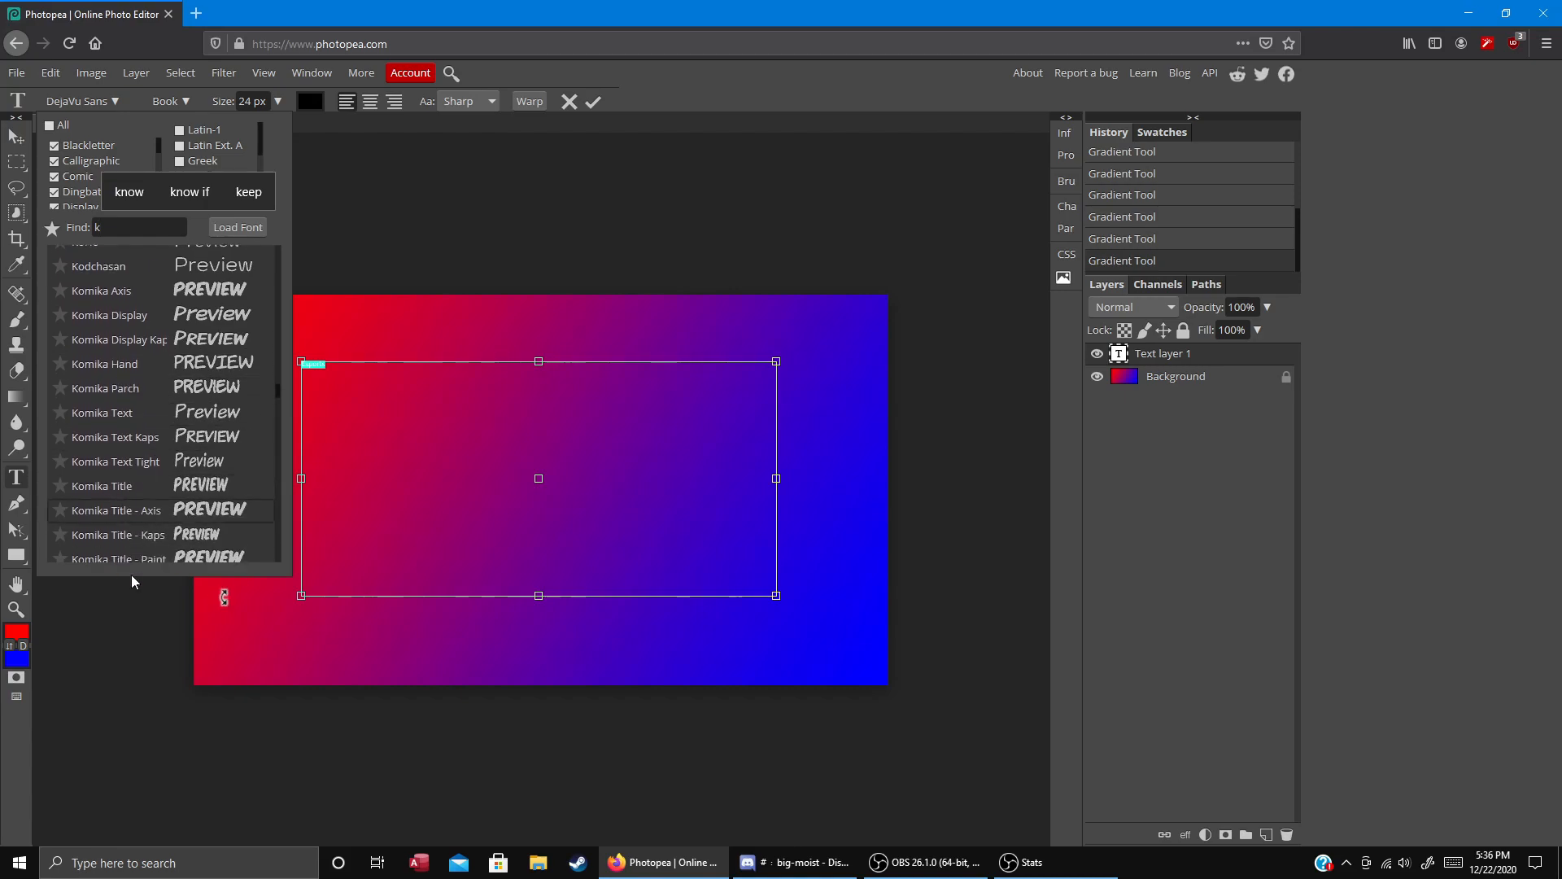
pyautogui.scroll(-6, 258, 400)
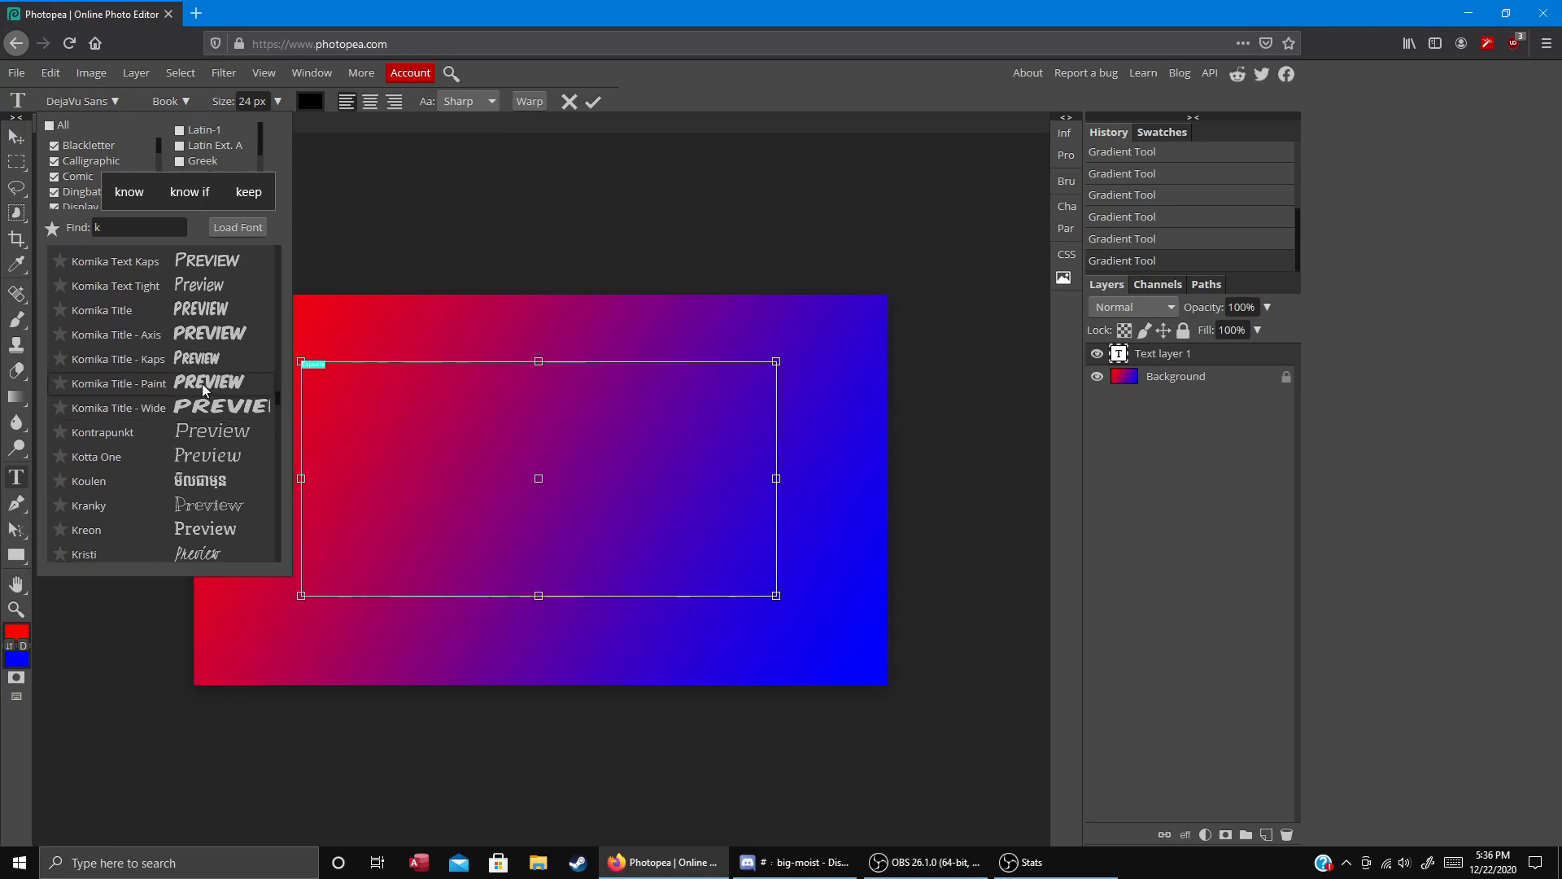
pyautogui.scroll(3, 188, 448)
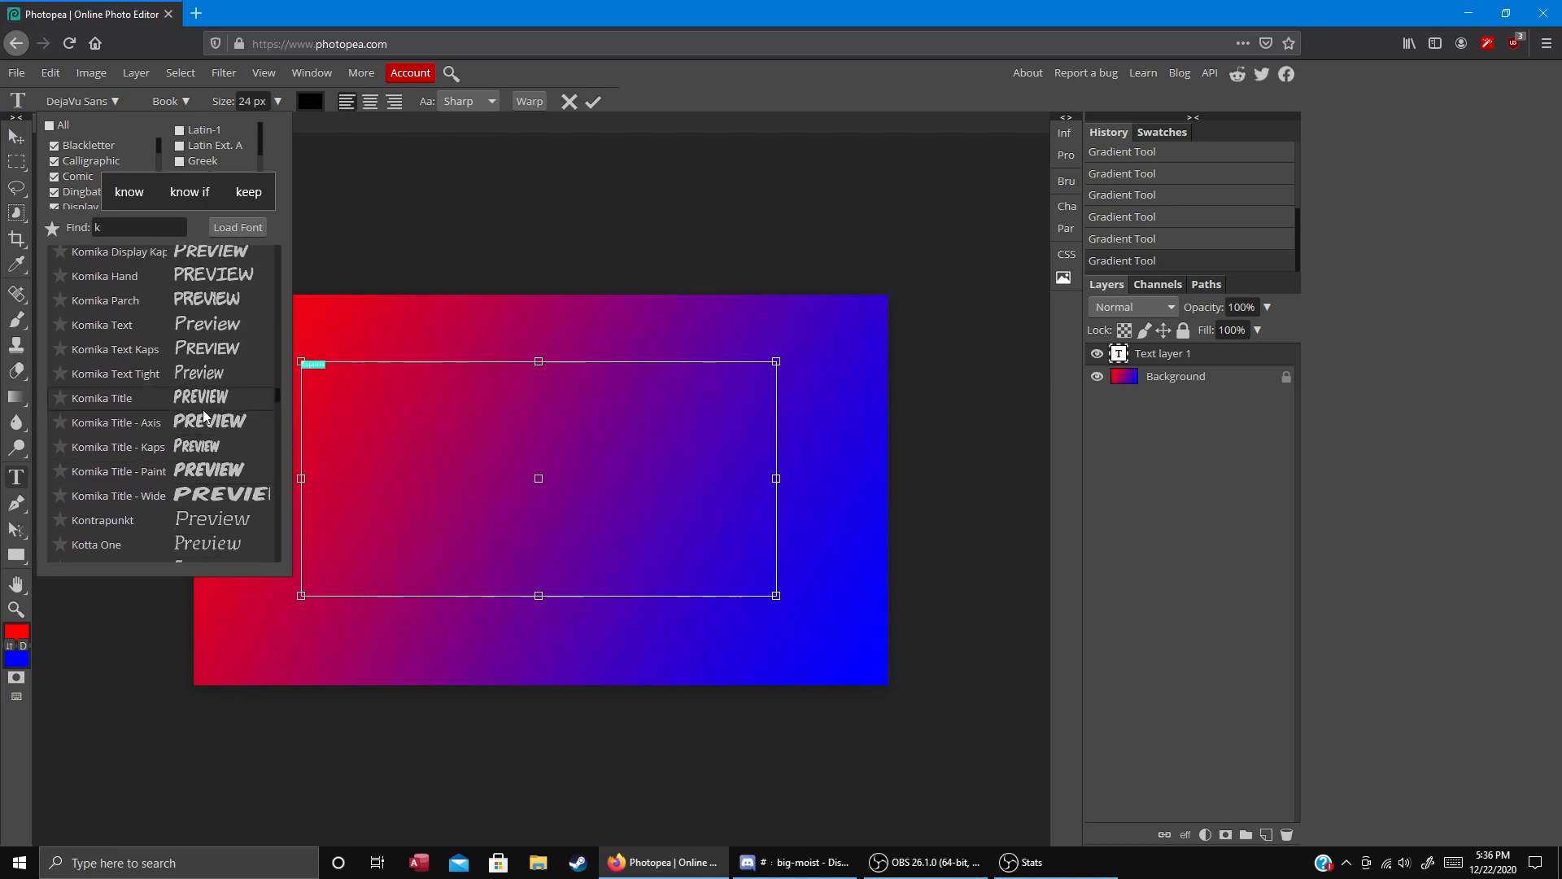
pyautogui.click(229, 425)
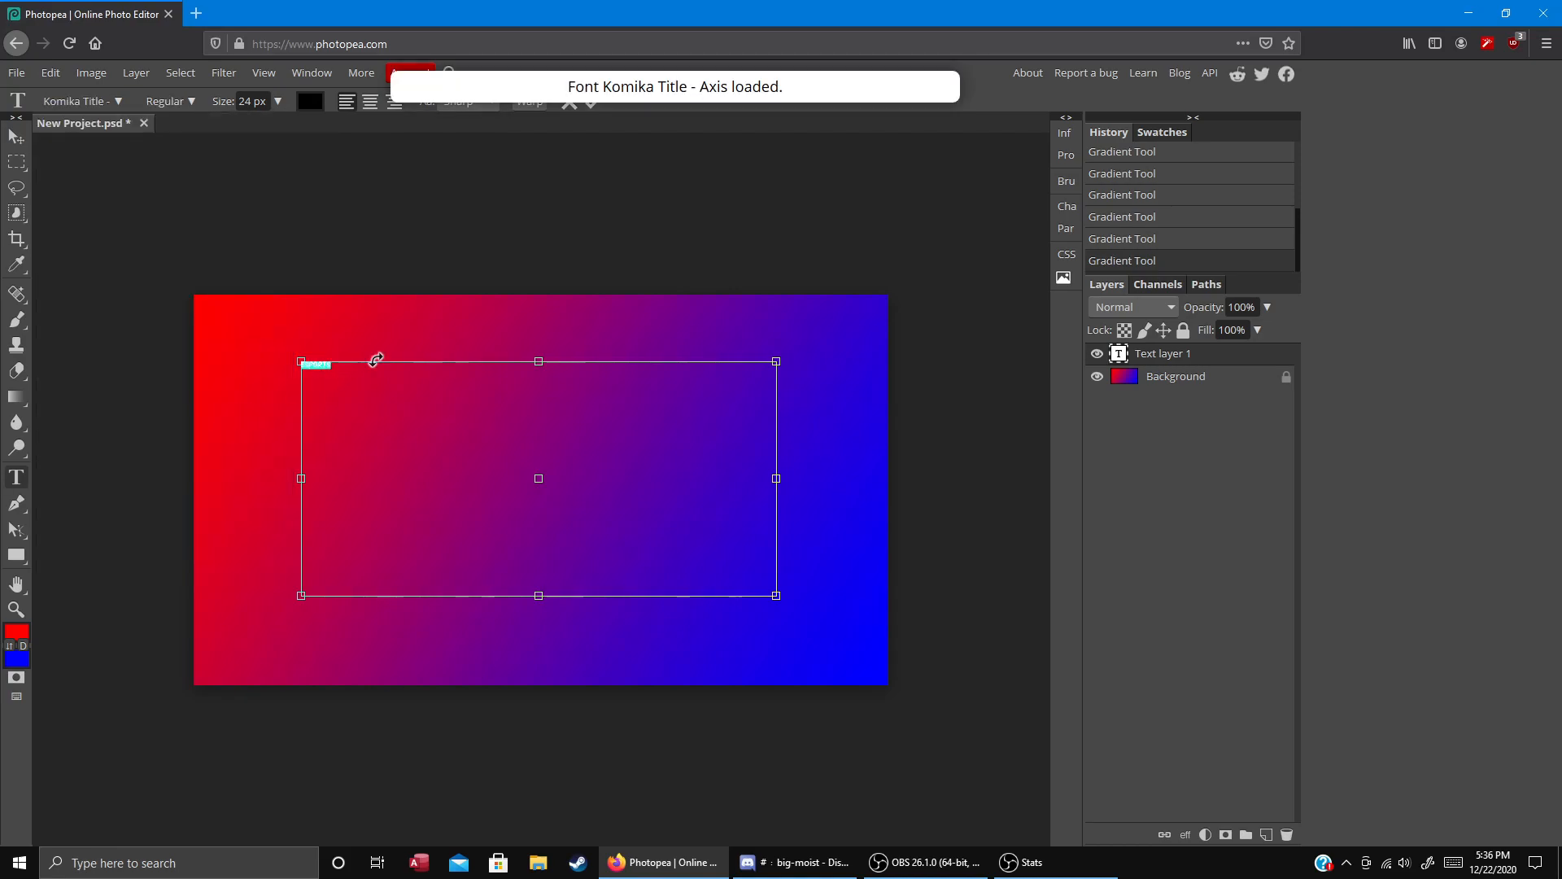
# - Free-transform the "Esports" text to about 1405% of its size and center it on the canvas at about X 1280, Y 721 px
pyautogui.hotkey('alt', 'e')
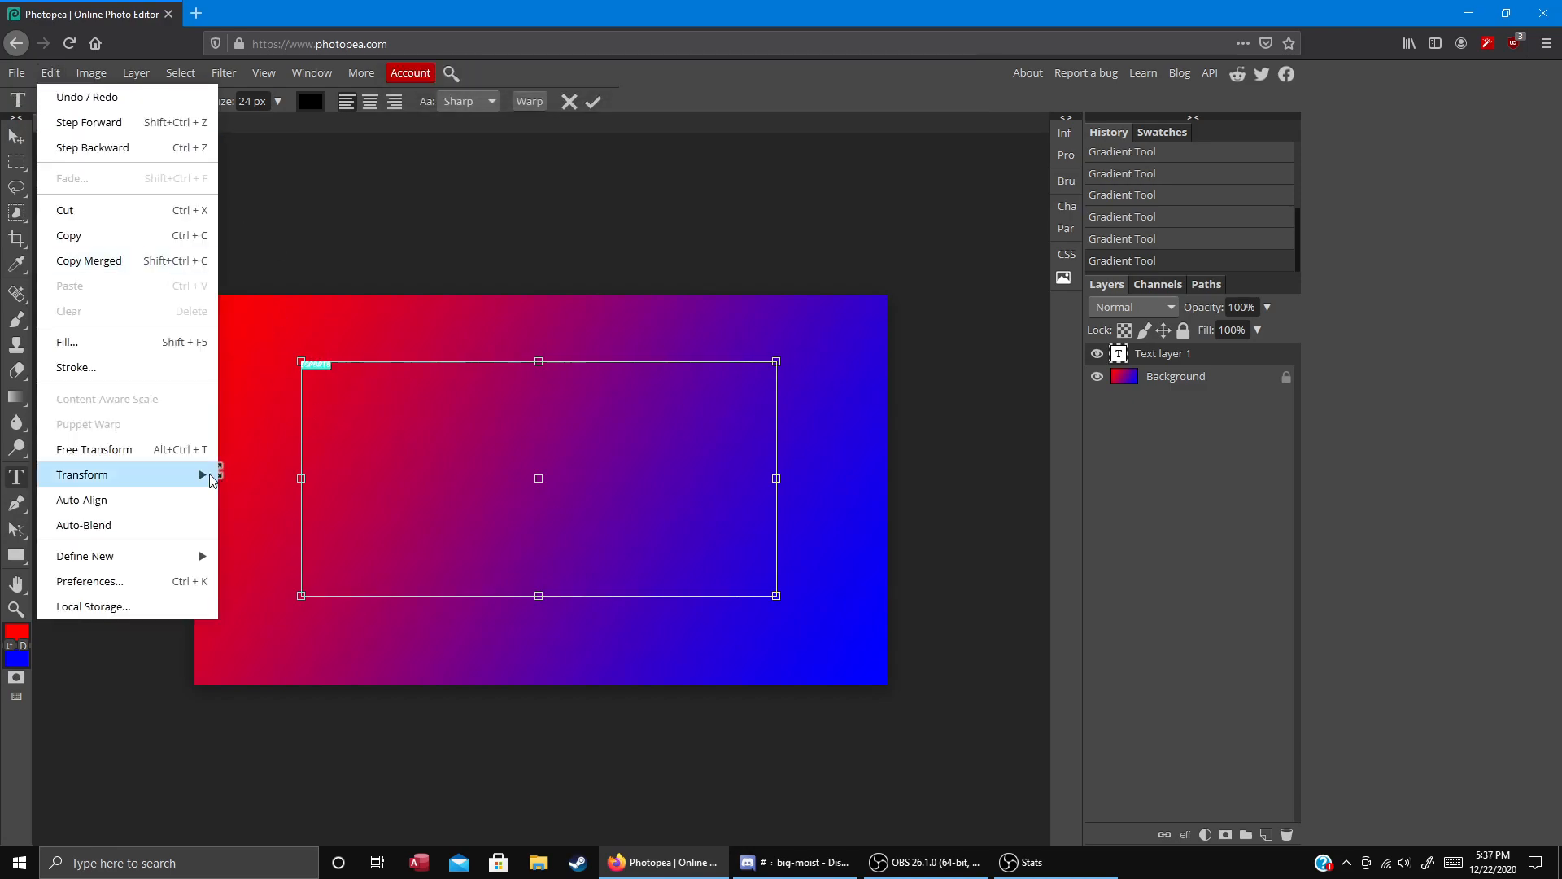
pyautogui.click(172, 450)
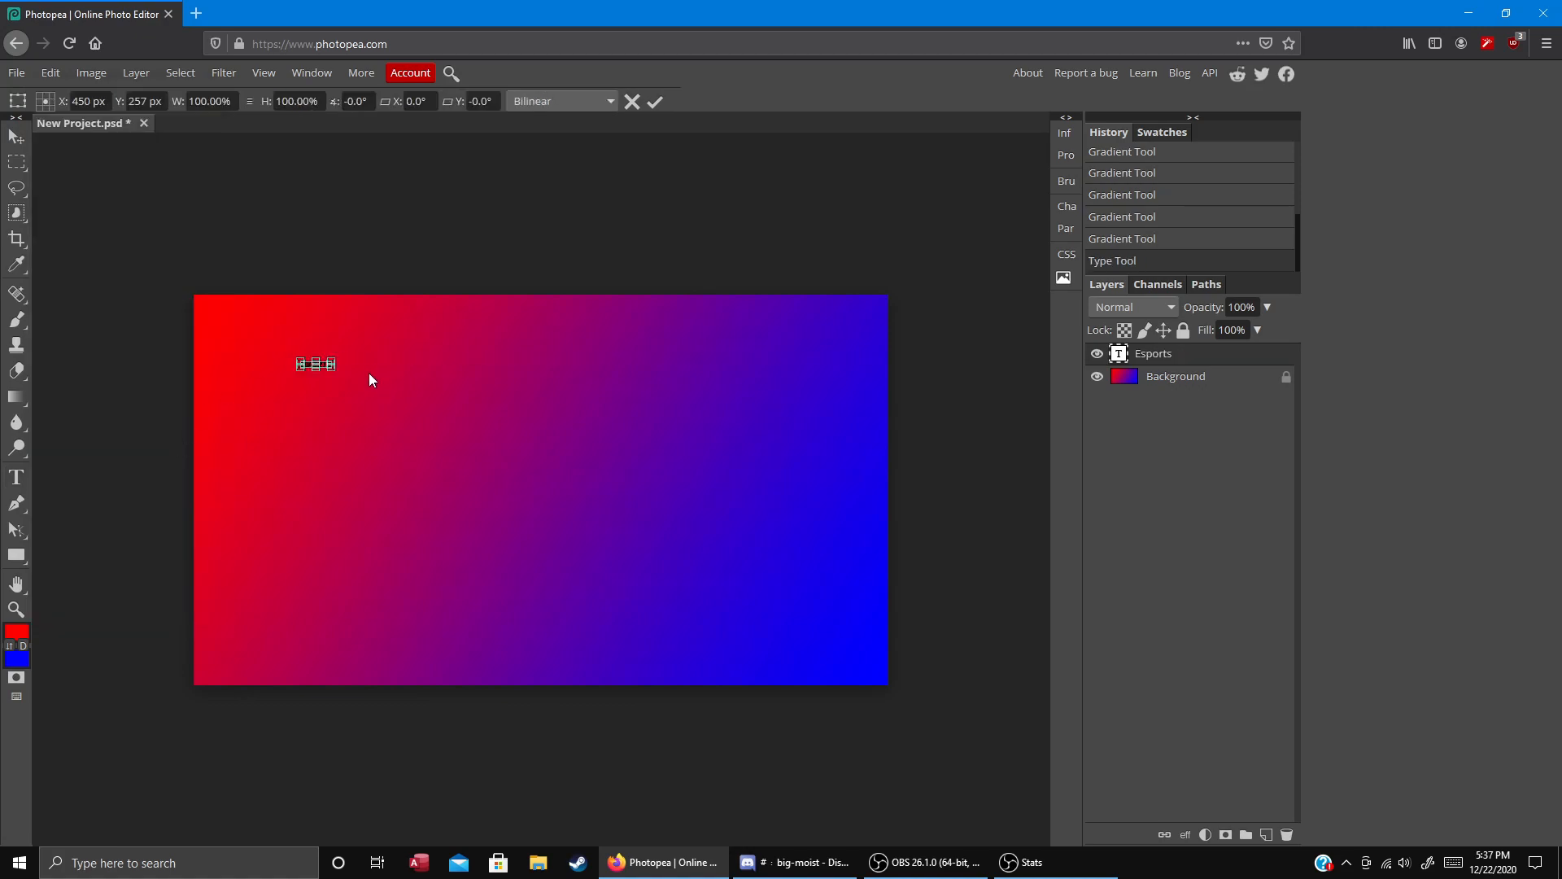
pyautogui.moveTo(333, 368); pyautogui.dragTo(727, 449)
pyautogui.moveTo(628, 408); pyautogui.dragTo(653, 491)
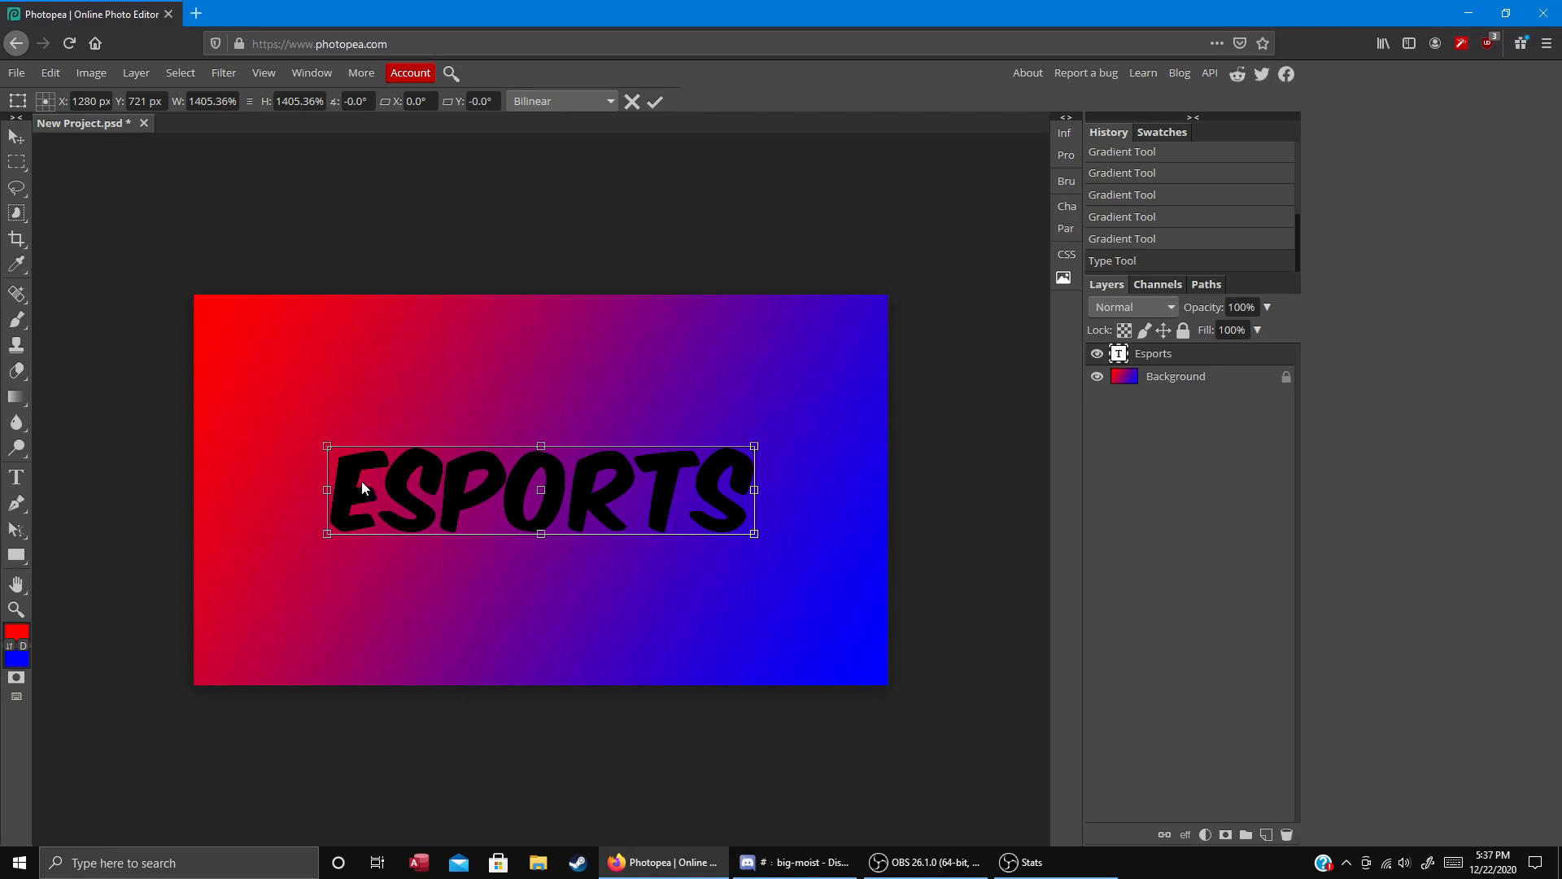
pyautogui.press('Return')
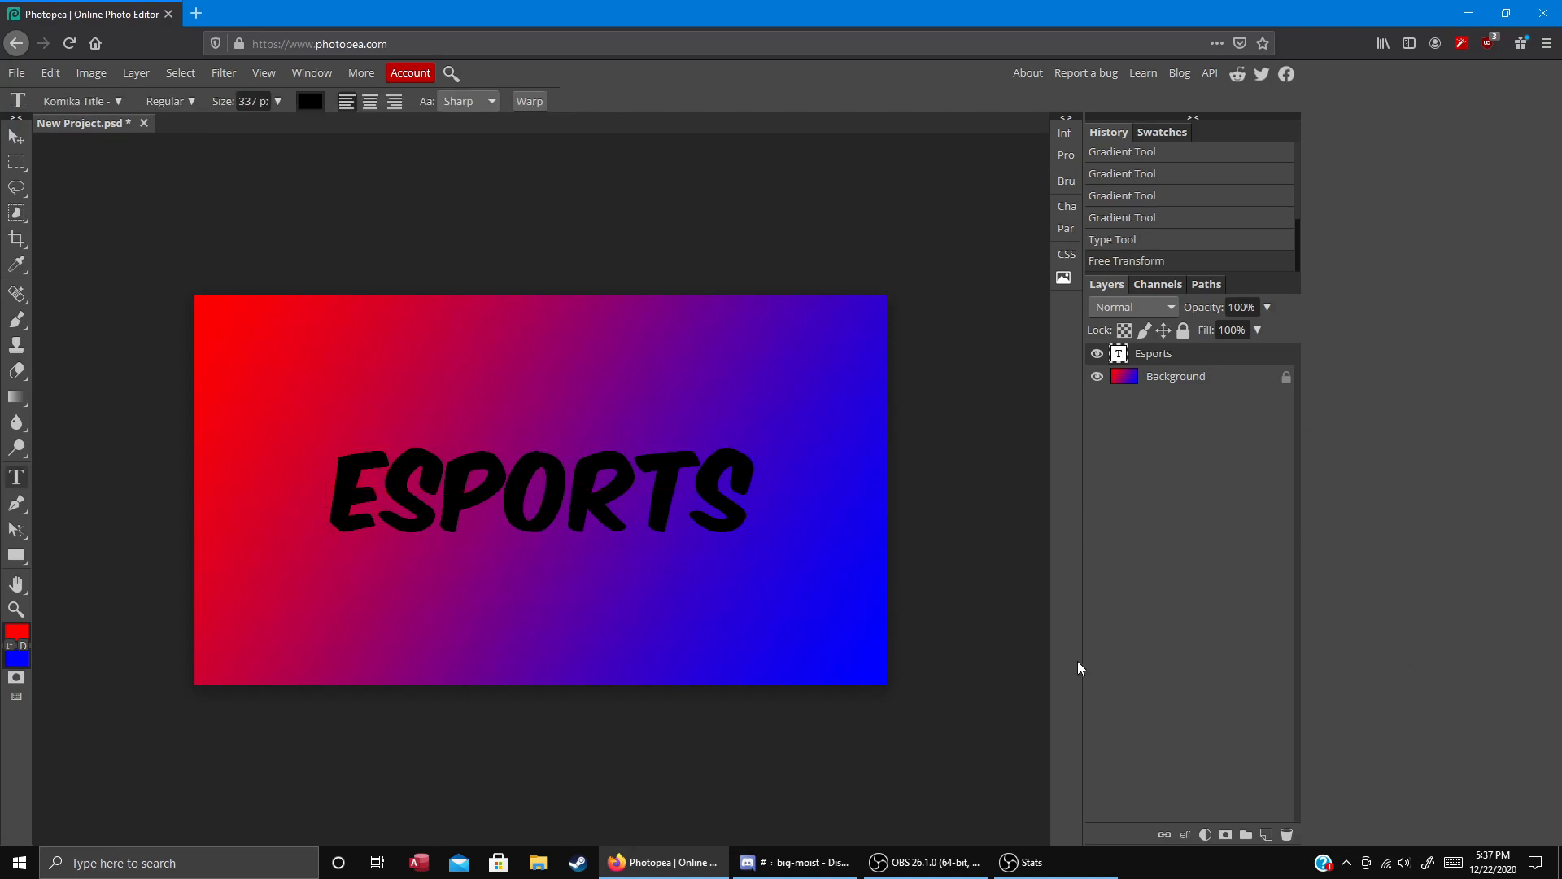
# - Set the font size of the first letter "E" in the "Esports" text to 400 px
pyautogui.click(374, 521)
pyautogui.hotkey('ctrl', 'a')
pyautogui.moveTo(345, 505); pyautogui.dragTo(389, 506)
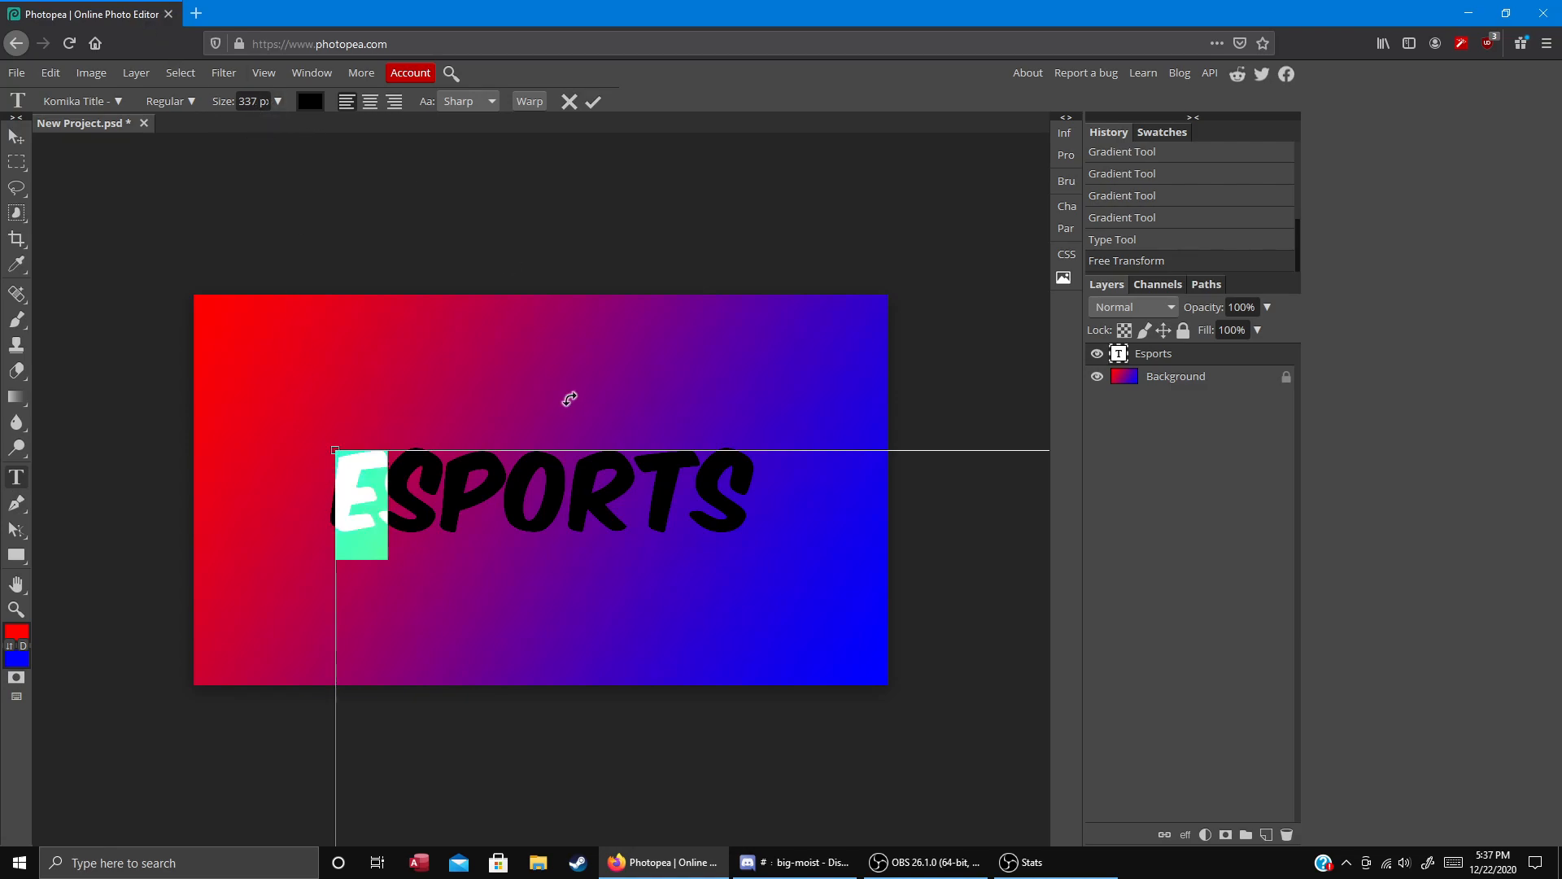
pyautogui.write('400')
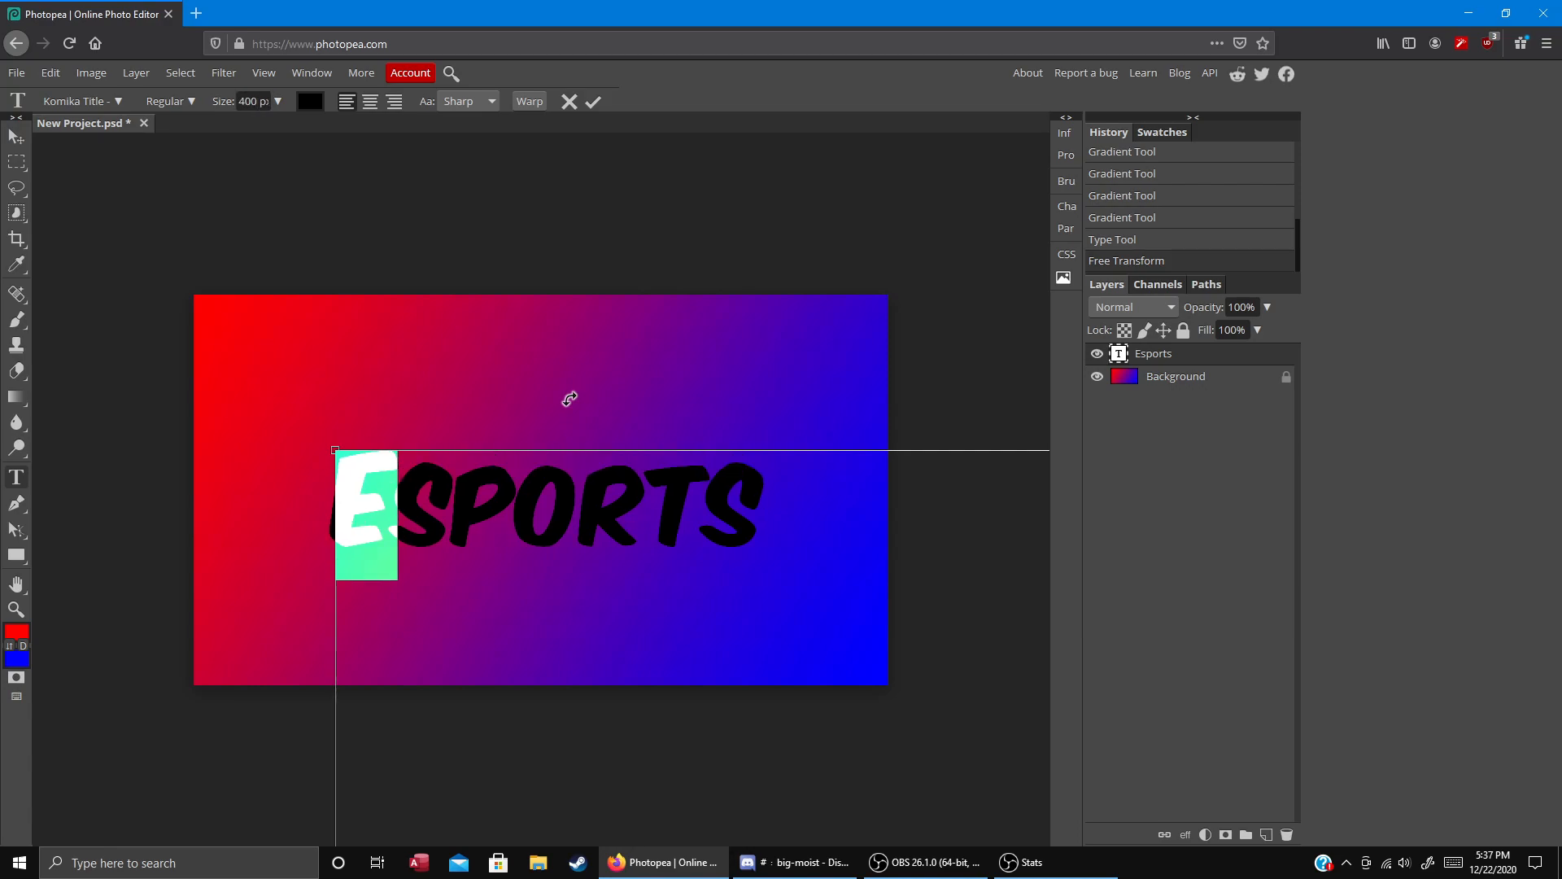
# - Add an outer glow to the "Esports" text layer and set its colour to white (ffffff)
pyautogui.click(887, 612)
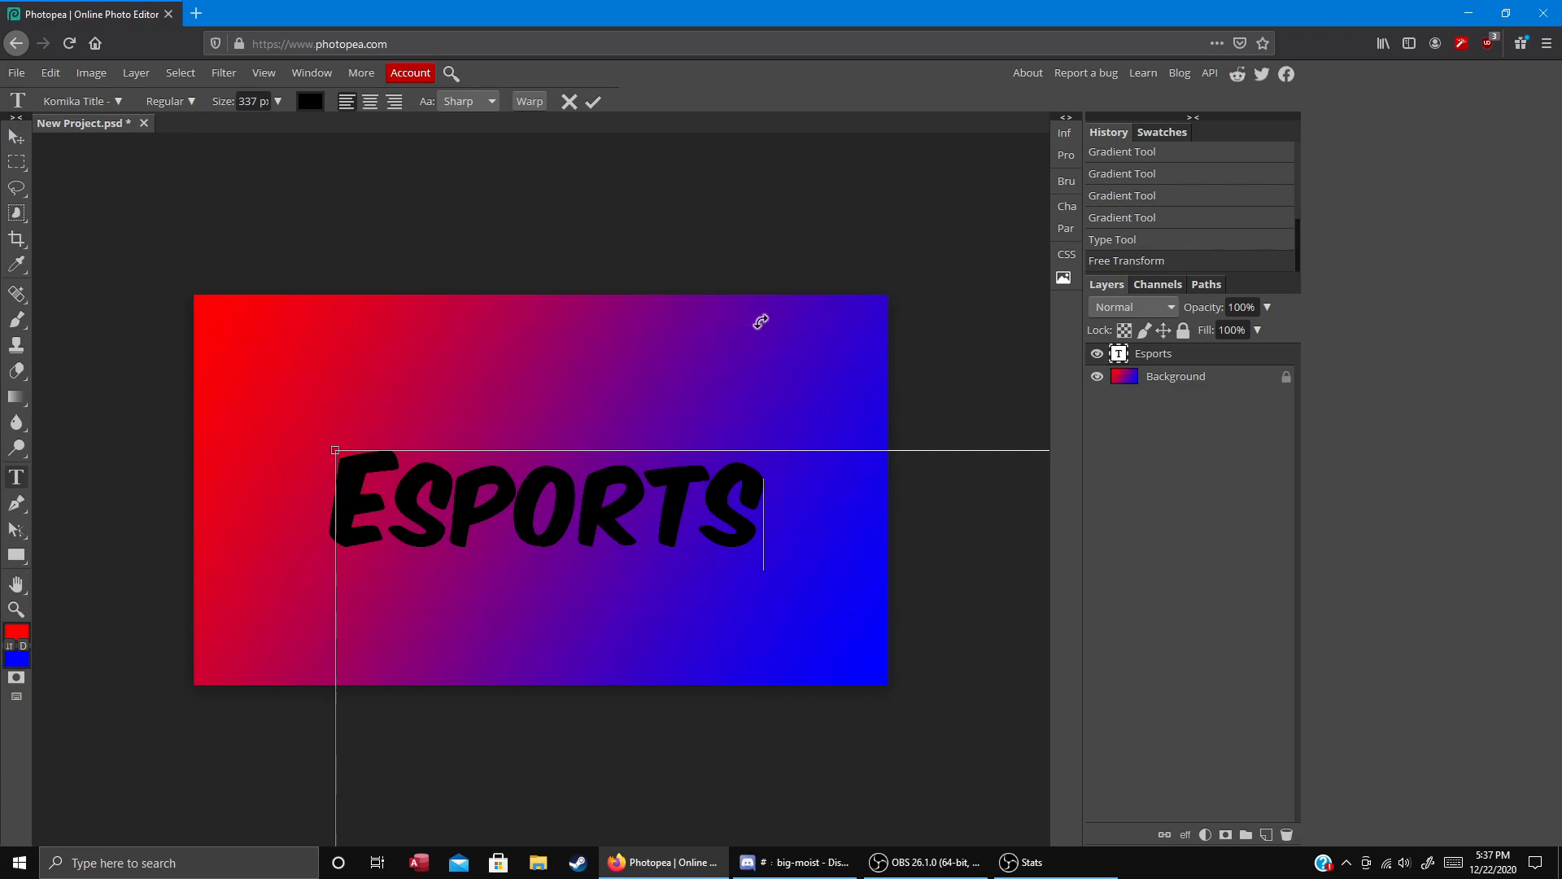
pyautogui.moveTo(763, 504); pyautogui.dragTo(335, 505)
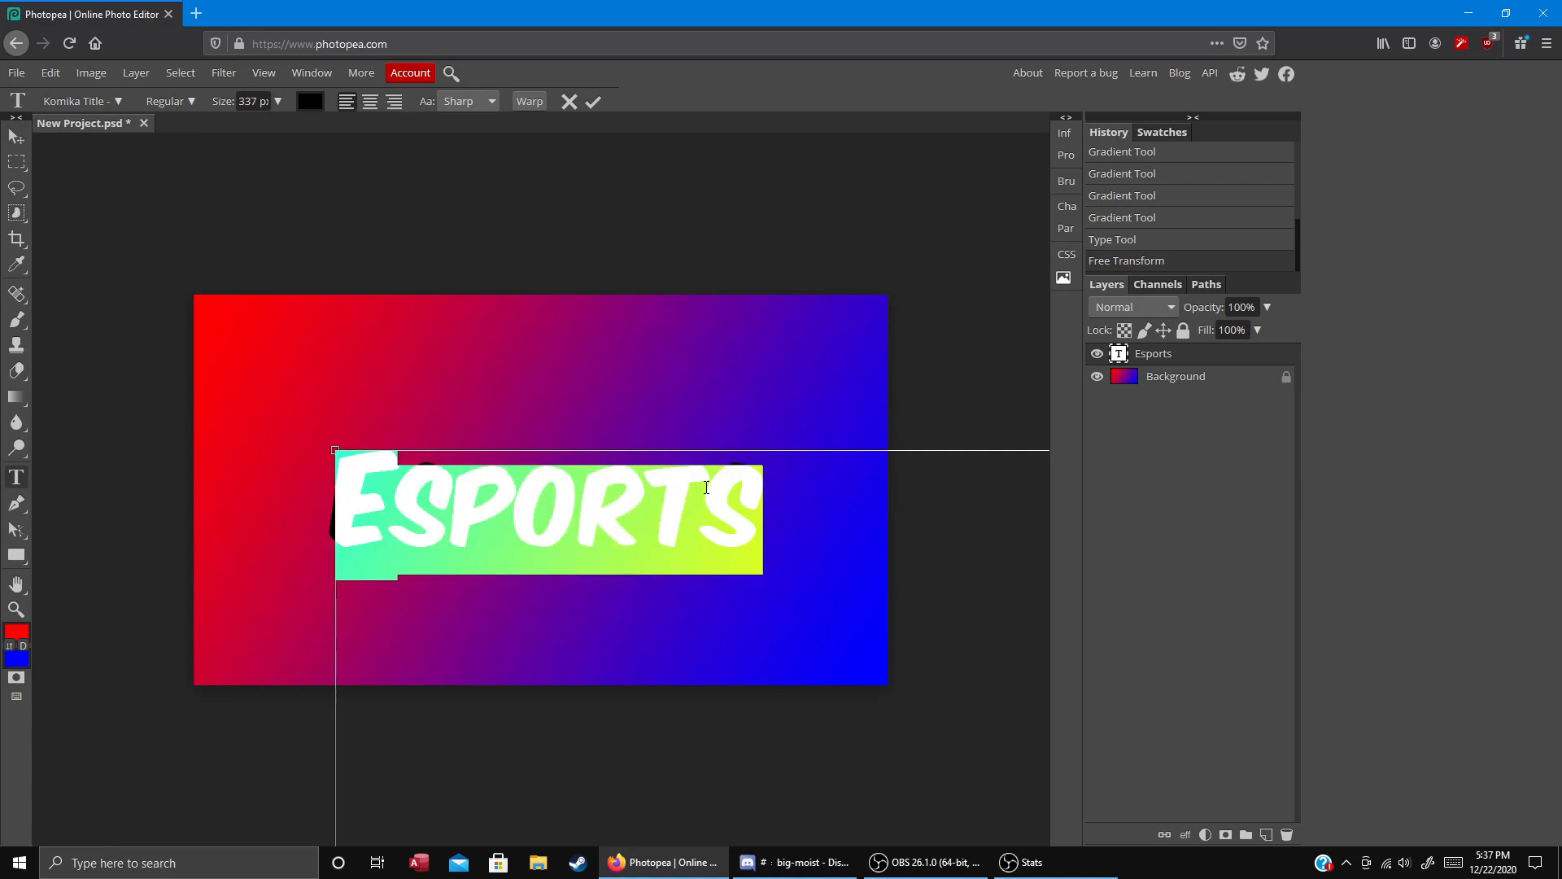
pyautogui.rightClick(1173, 365)
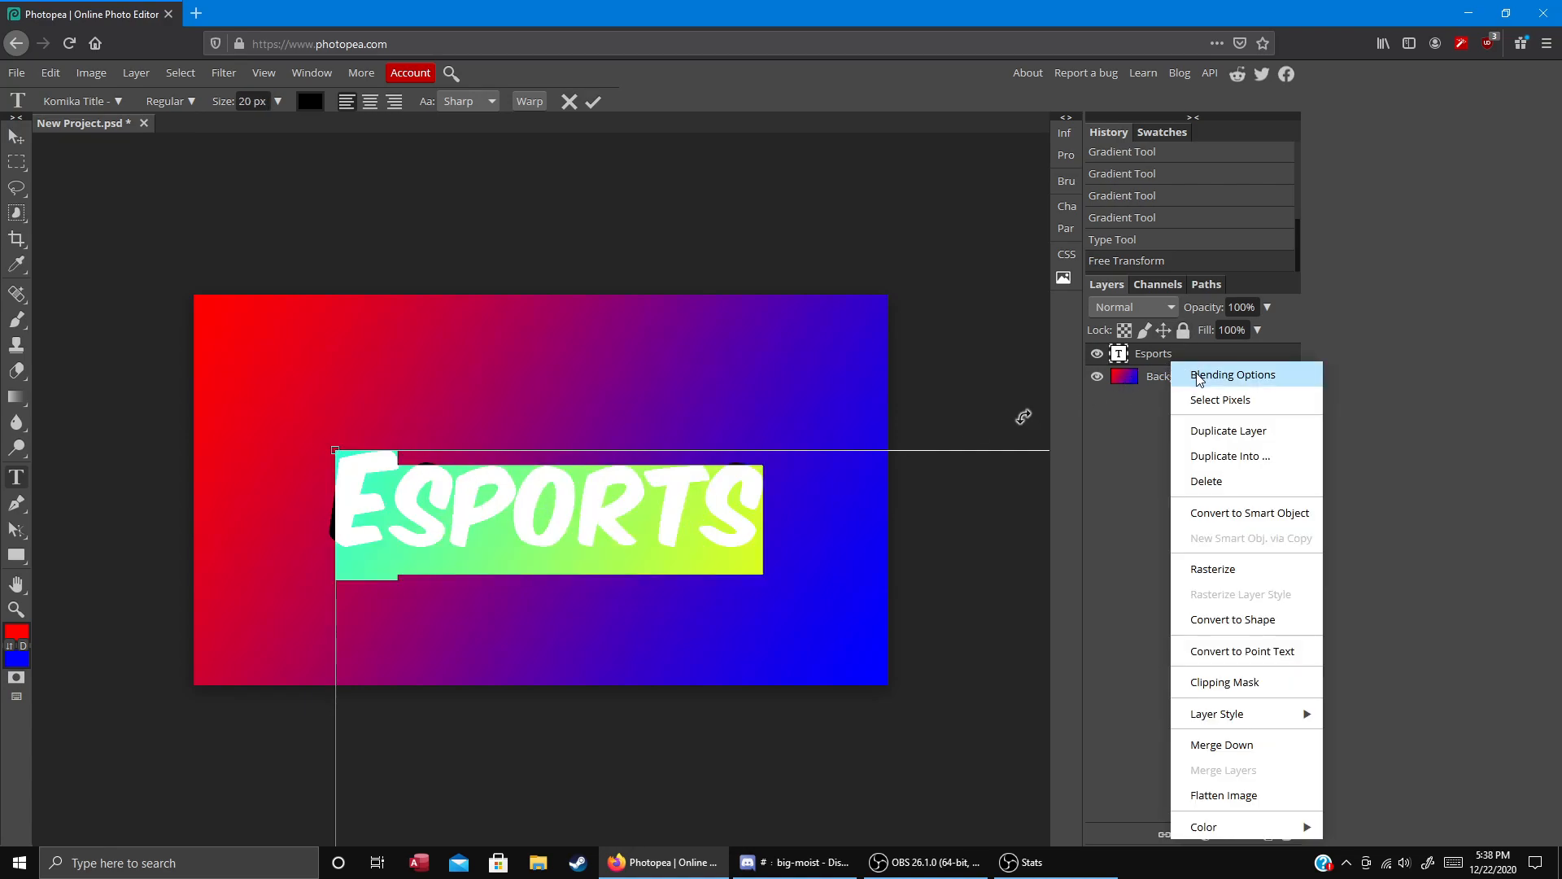
pyautogui.click(1199, 376)
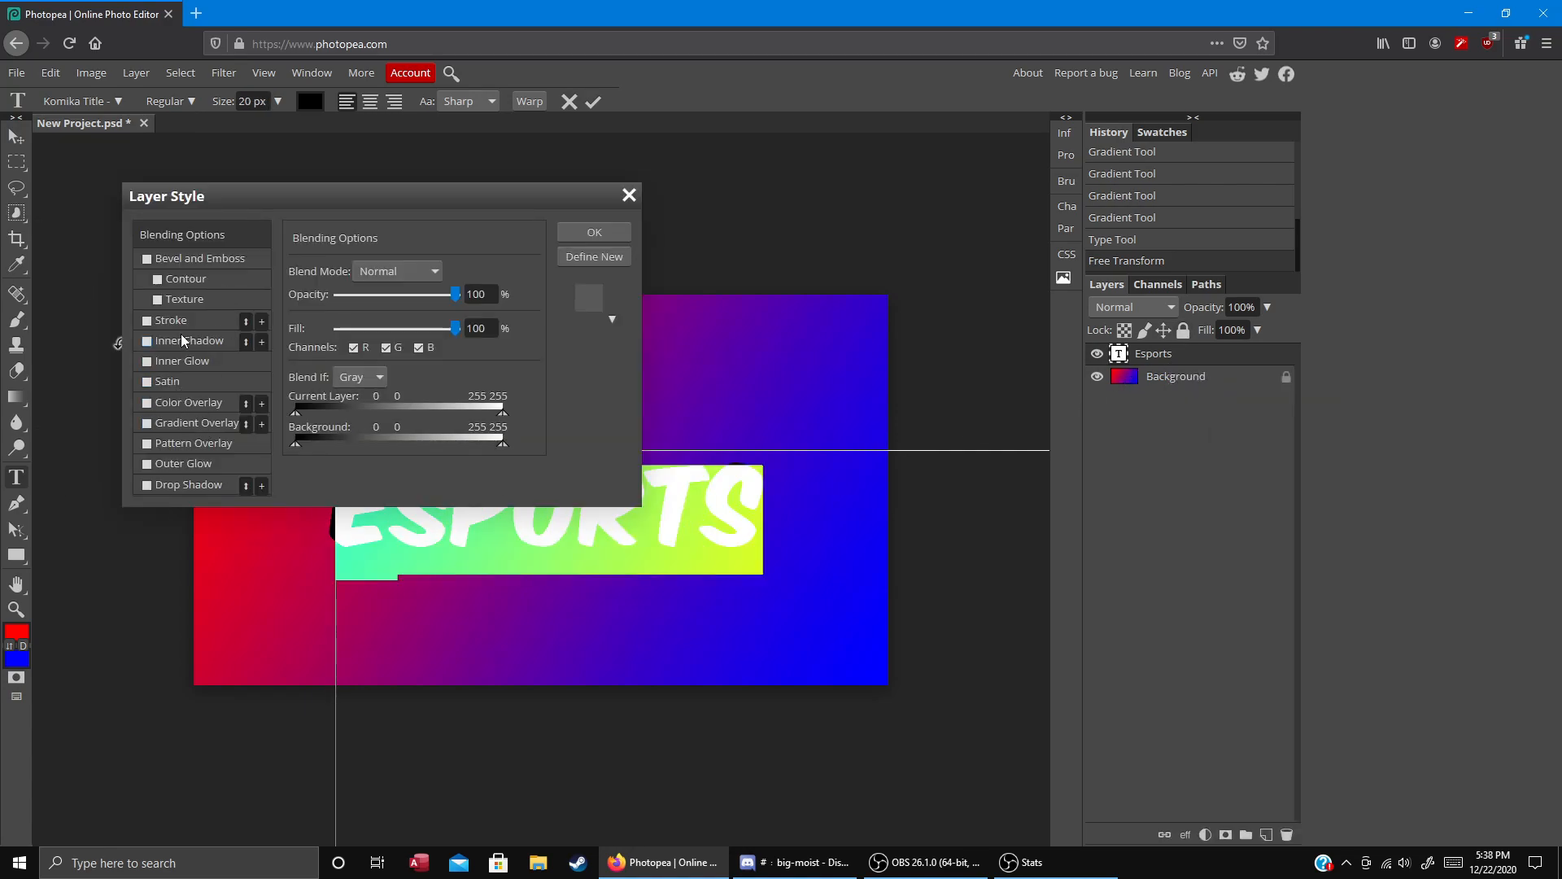
pyautogui.click(193, 464)
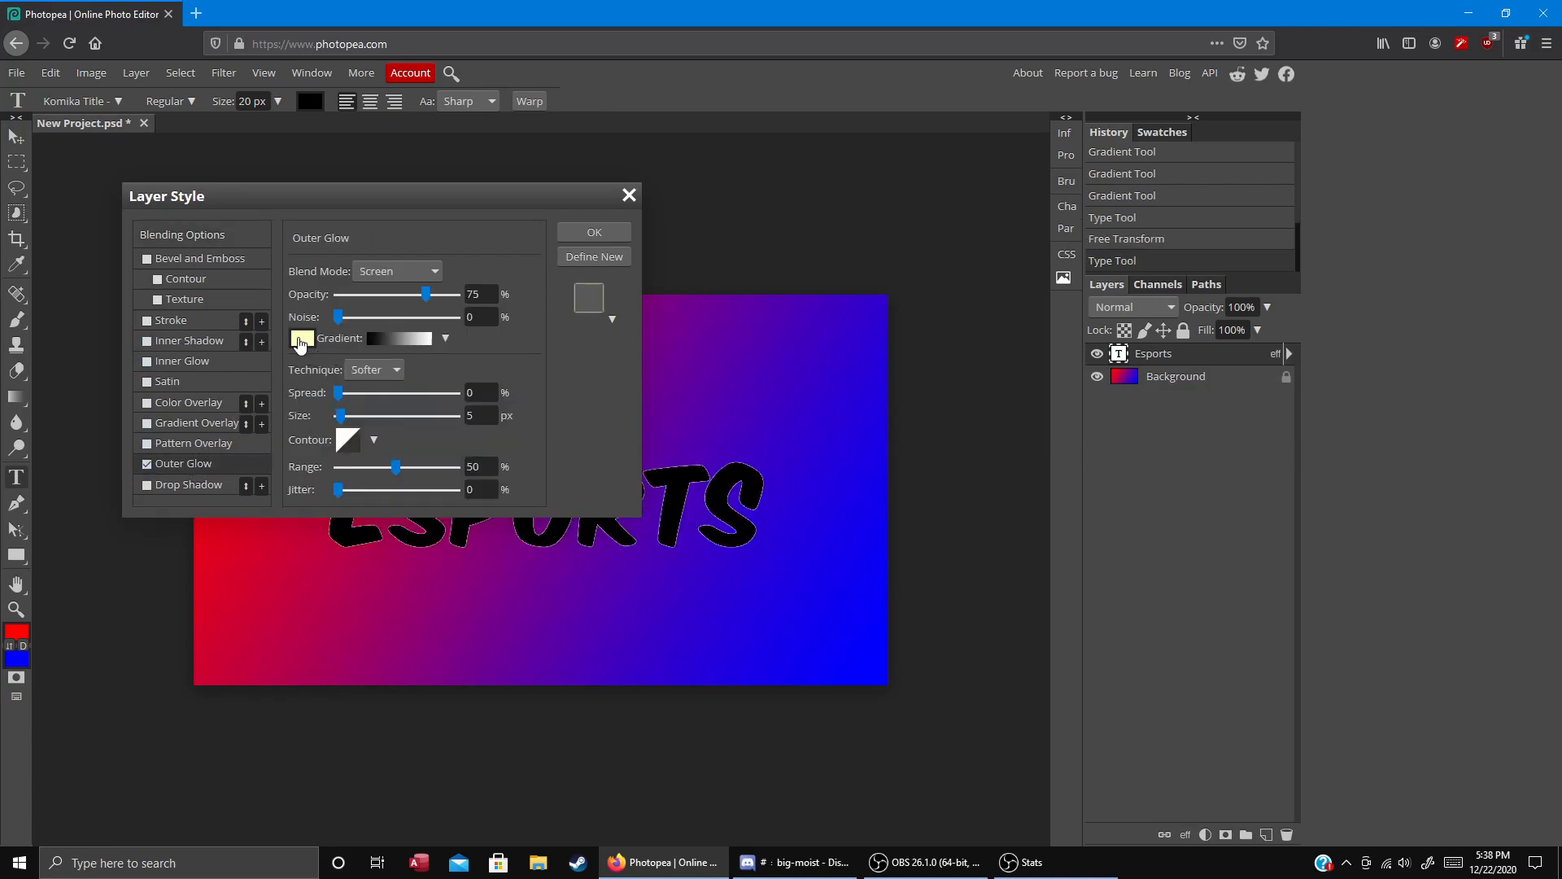
pyautogui.click(300, 340)
pyautogui.moveTo(324, 343); pyautogui.dragTo(256, 327)
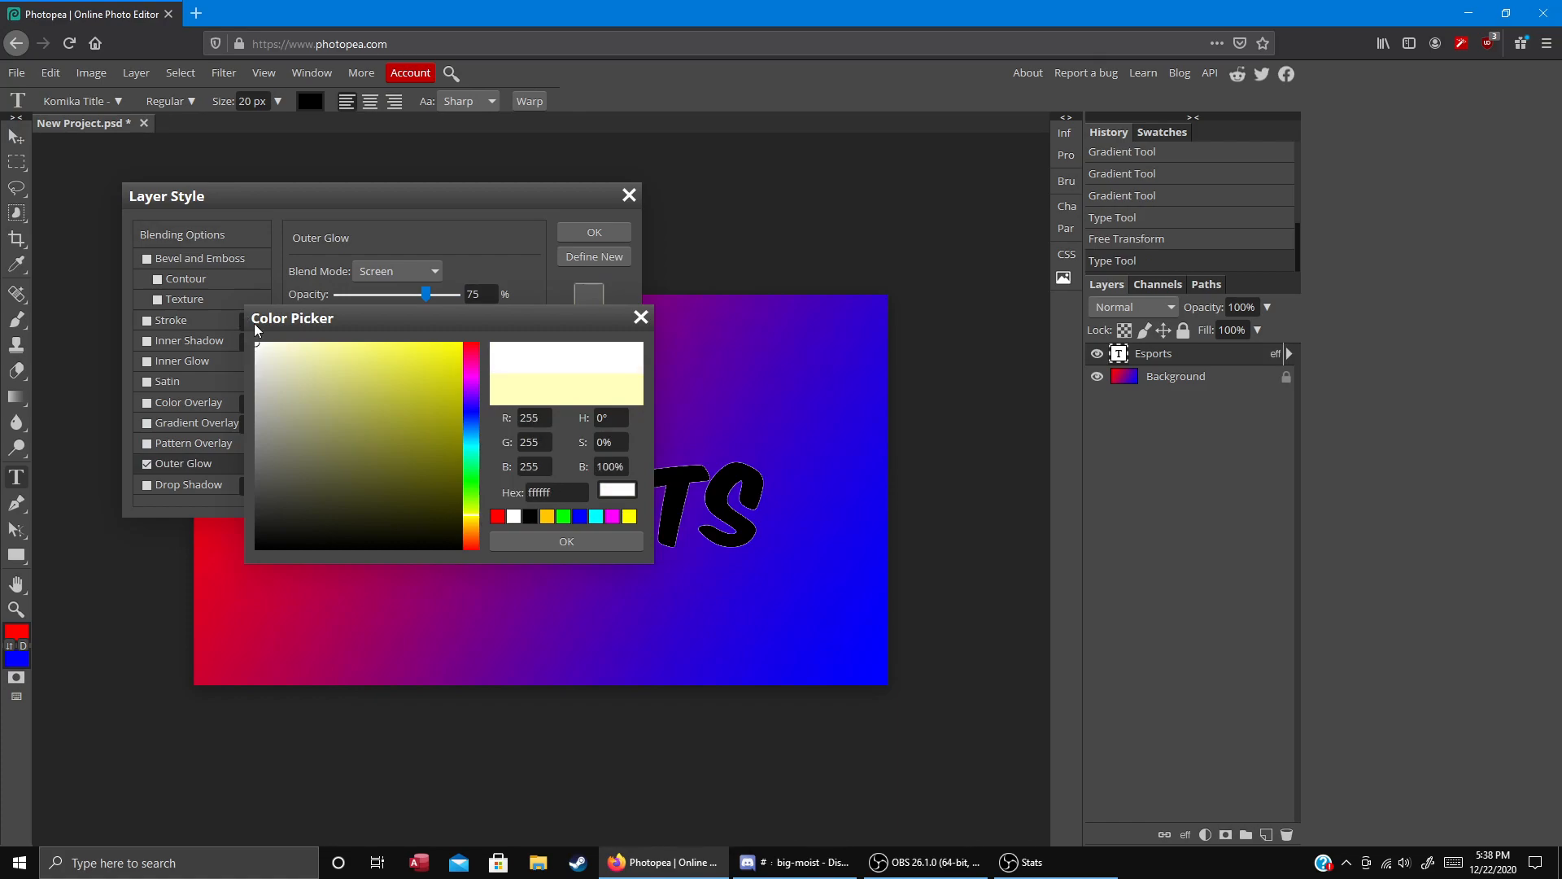
pyautogui.click(567, 542)
# - Set the outer glow's blend mode to Normal, opacity to 100% and noise to 0%
pyautogui.moveTo(426, 295); pyautogui.dragTo(457, 295)
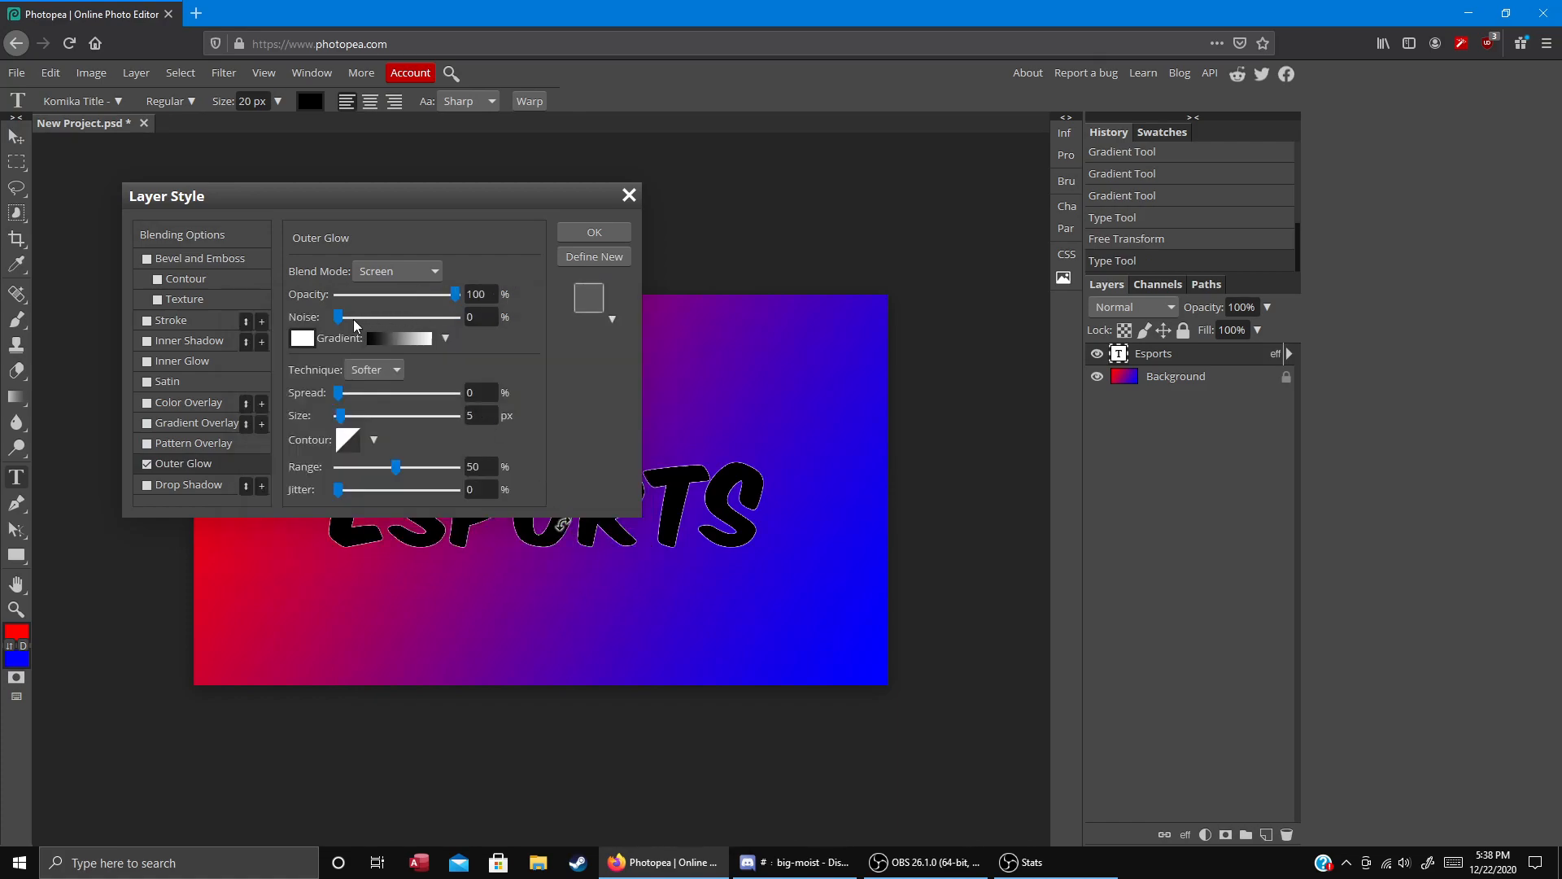
pyautogui.moveTo(351, 314)
pyautogui.mouseDown()
pyautogui.moveTo(439, 313)
pyautogui.moveTo(325, 314)
pyautogui.mouseUp()
pyautogui.click(363, 275)
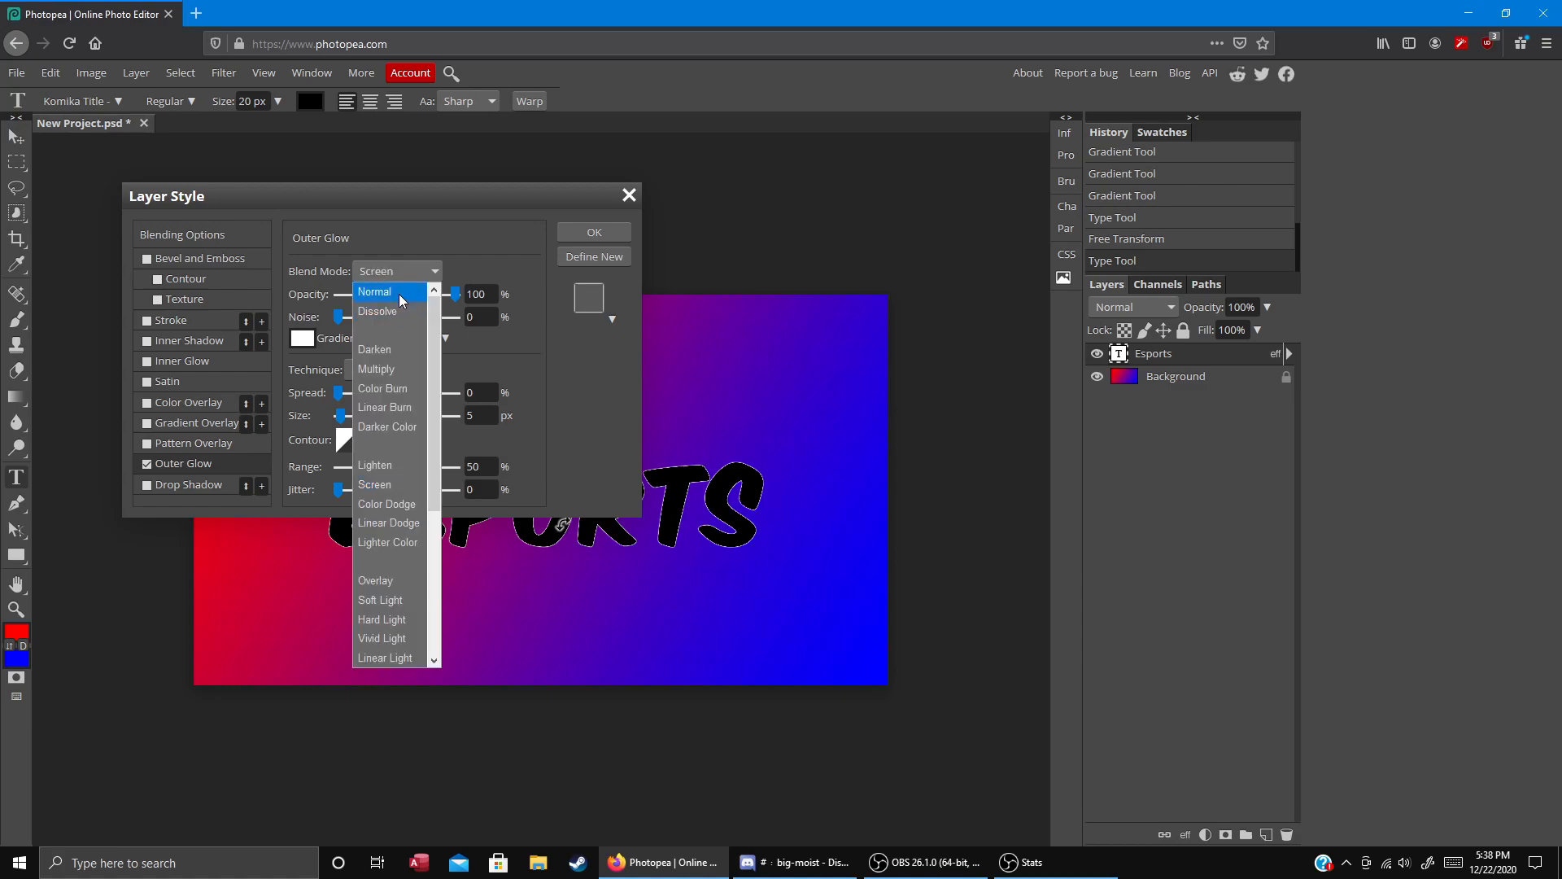
pyautogui.click(437, 299)
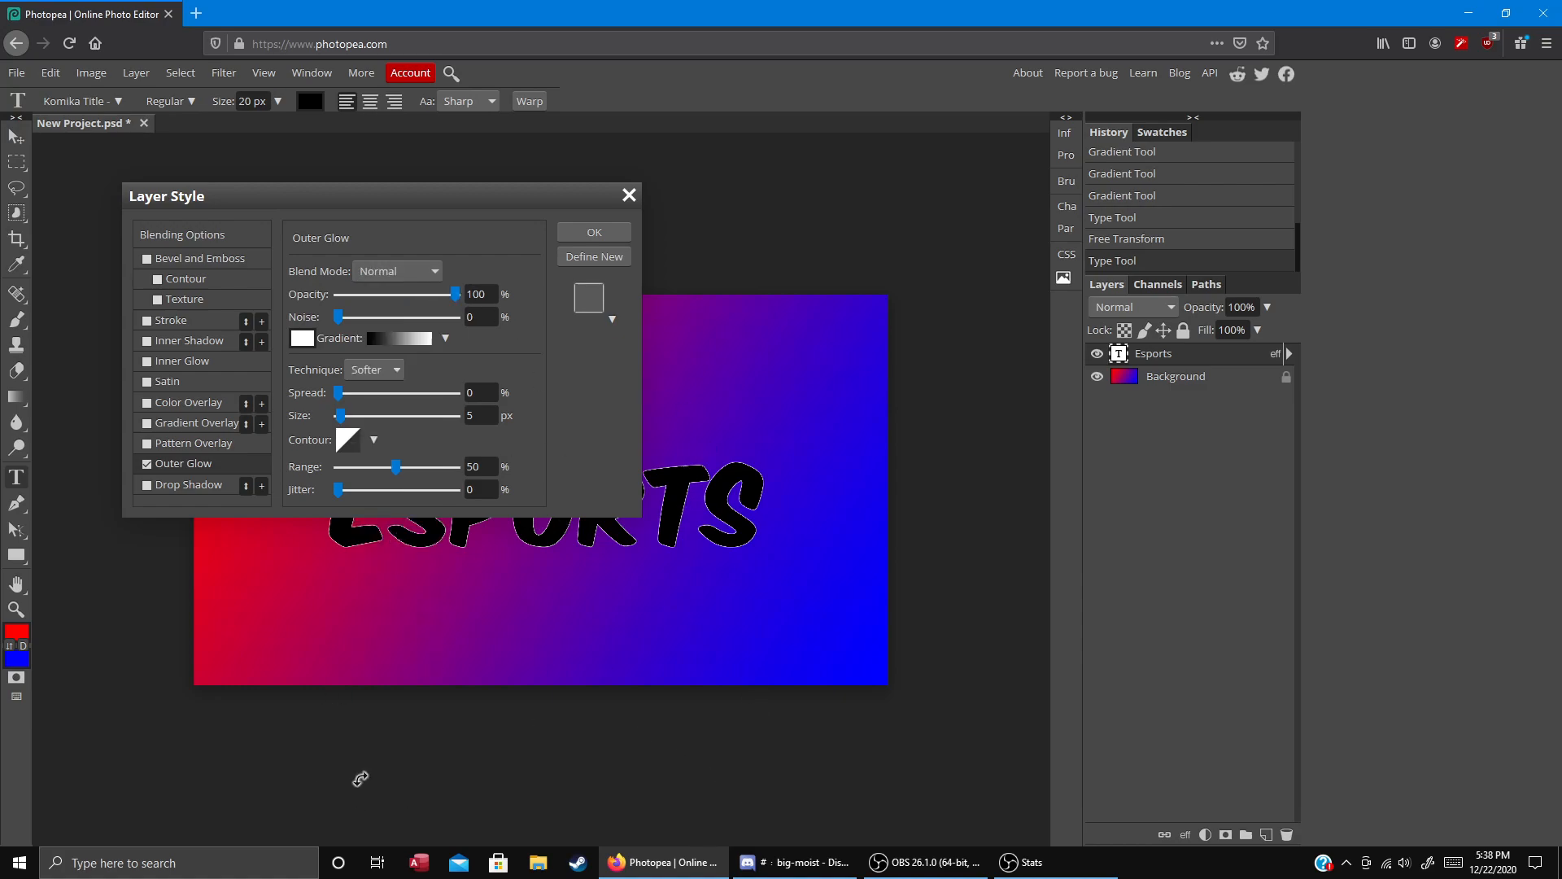
pyautogui.moveTo(454, 294)
pyautogui.mouseDown()
pyautogui.moveTo(426, 294)
pyautogui.moveTo(468, 310)
pyautogui.mouseUp()
pyautogui.moveTo(341, 324); pyautogui.dragTo(556, 332)
pyautogui.moveTo(454, 316); pyautogui.dragTo(3, 843)
# - Set the outer glow's spread to 21%, size to 20 px, range to 87% and jitter to 21%, and apply the layer style
pyautogui.moveTo(340, 415)
pyautogui.mouseDown()
pyautogui.moveTo(355, 424)
pyautogui.moveTo(335, 393)
pyautogui.mouseUp()
pyautogui.moveTo(505, 410); pyautogui.dragTo(359, 397)
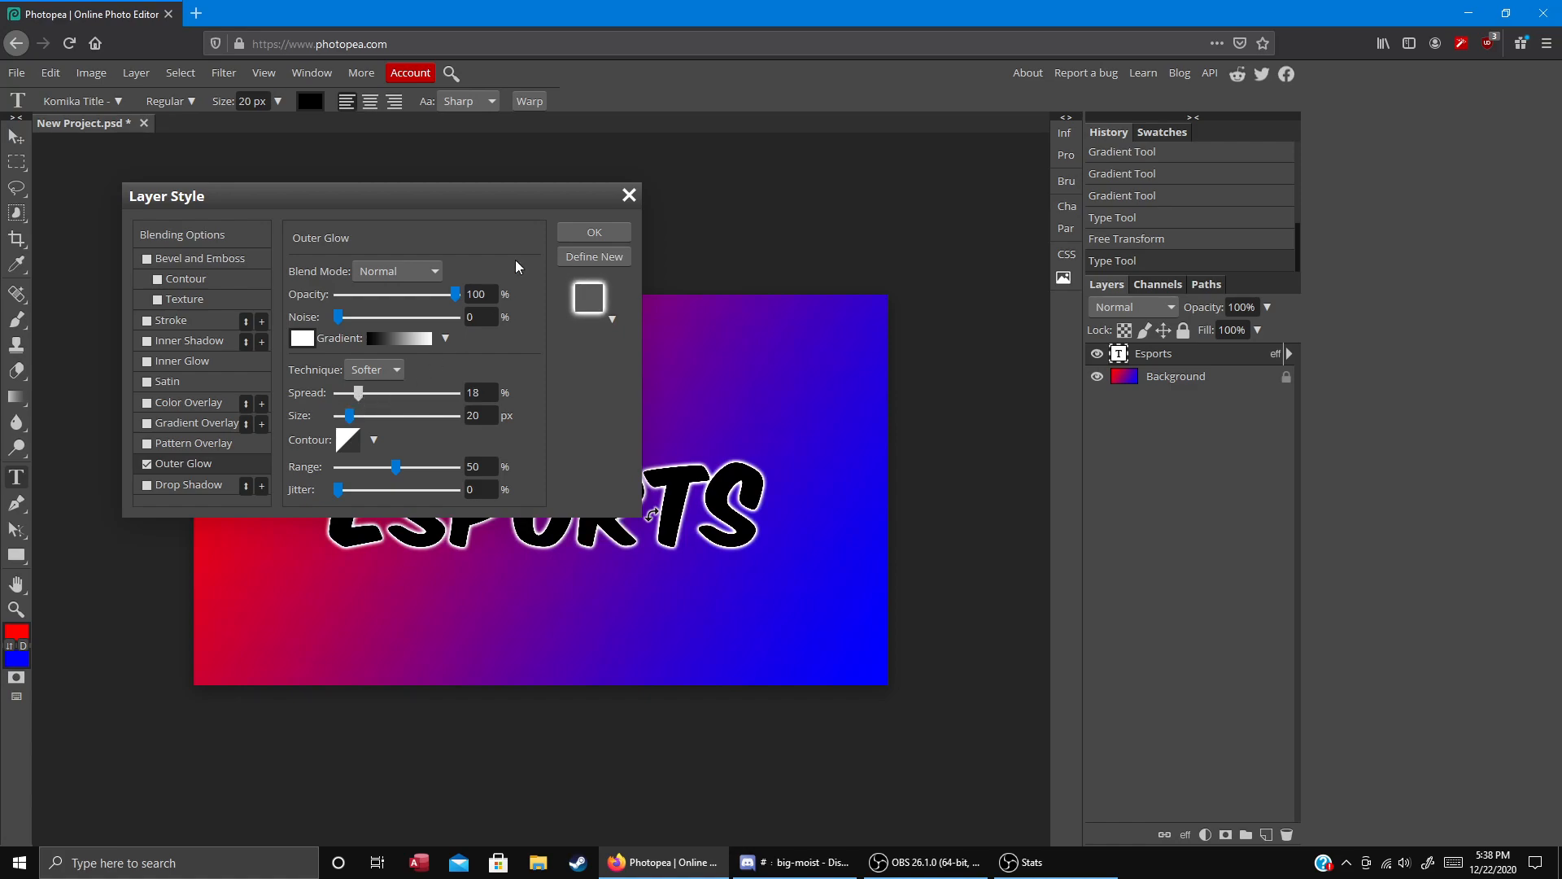
pyautogui.click(339, 489)
pyautogui.moveTo(431, 492); pyautogui.dragTo(506, 468)
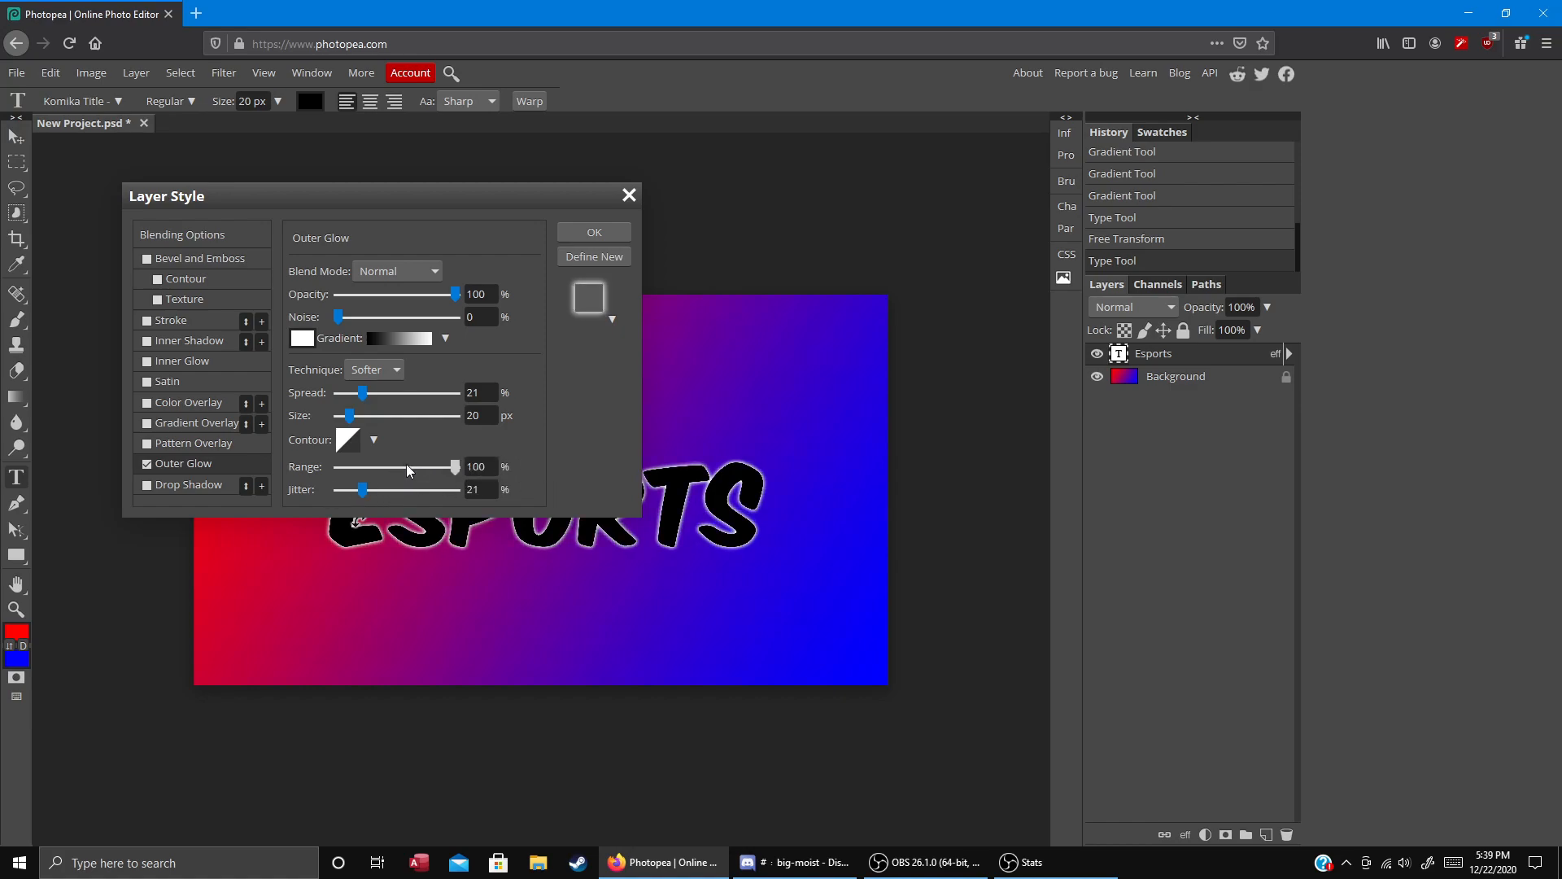
pyautogui.click(431, 467)
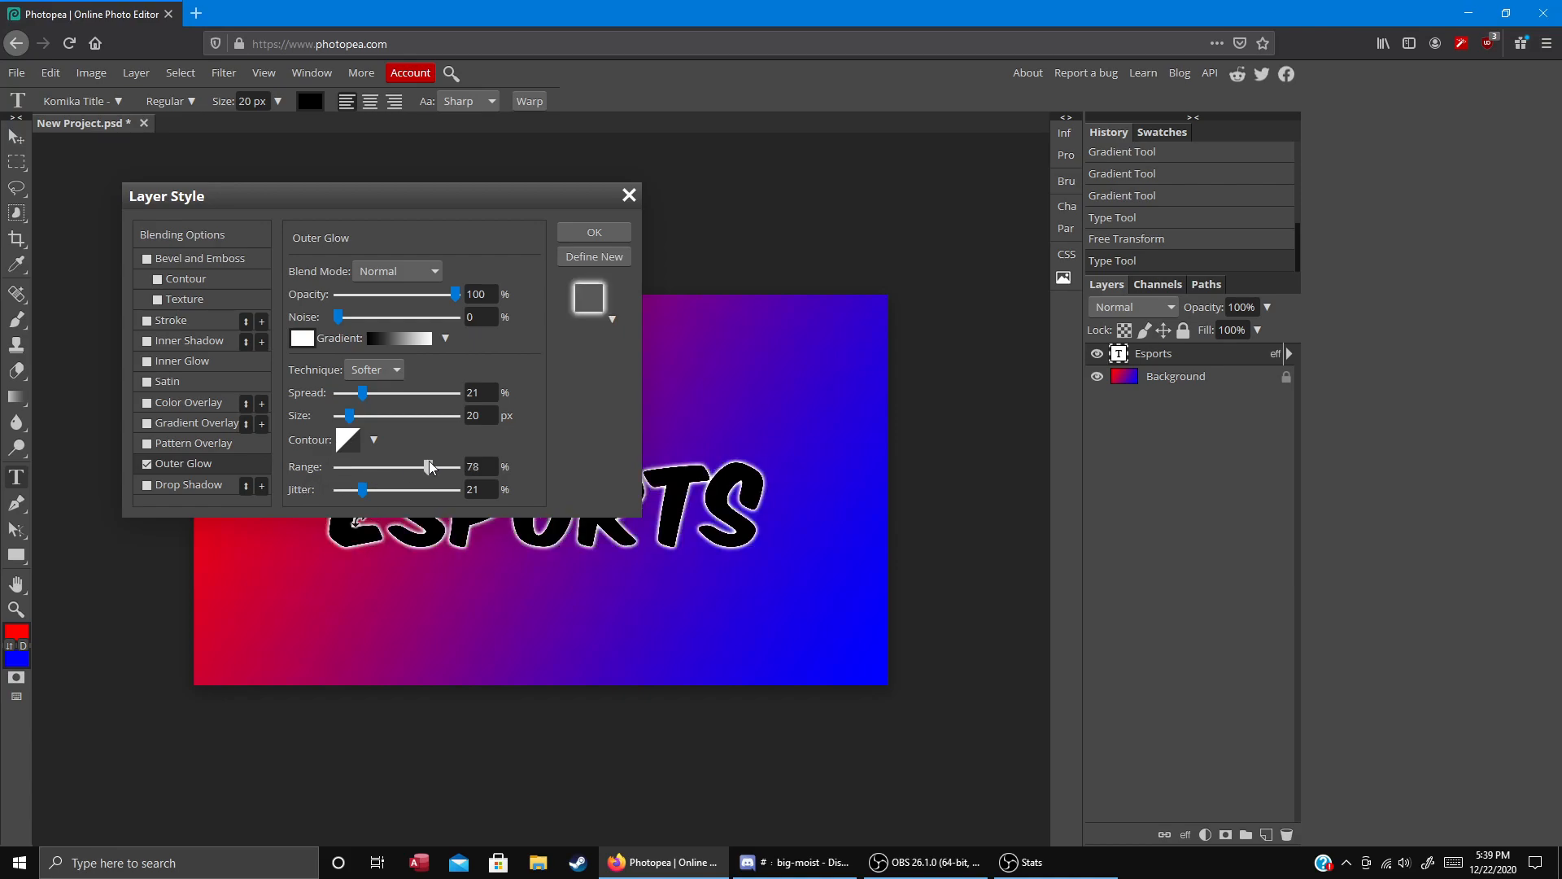
pyautogui.moveTo(424, 465); pyautogui.dragTo(440, 467)
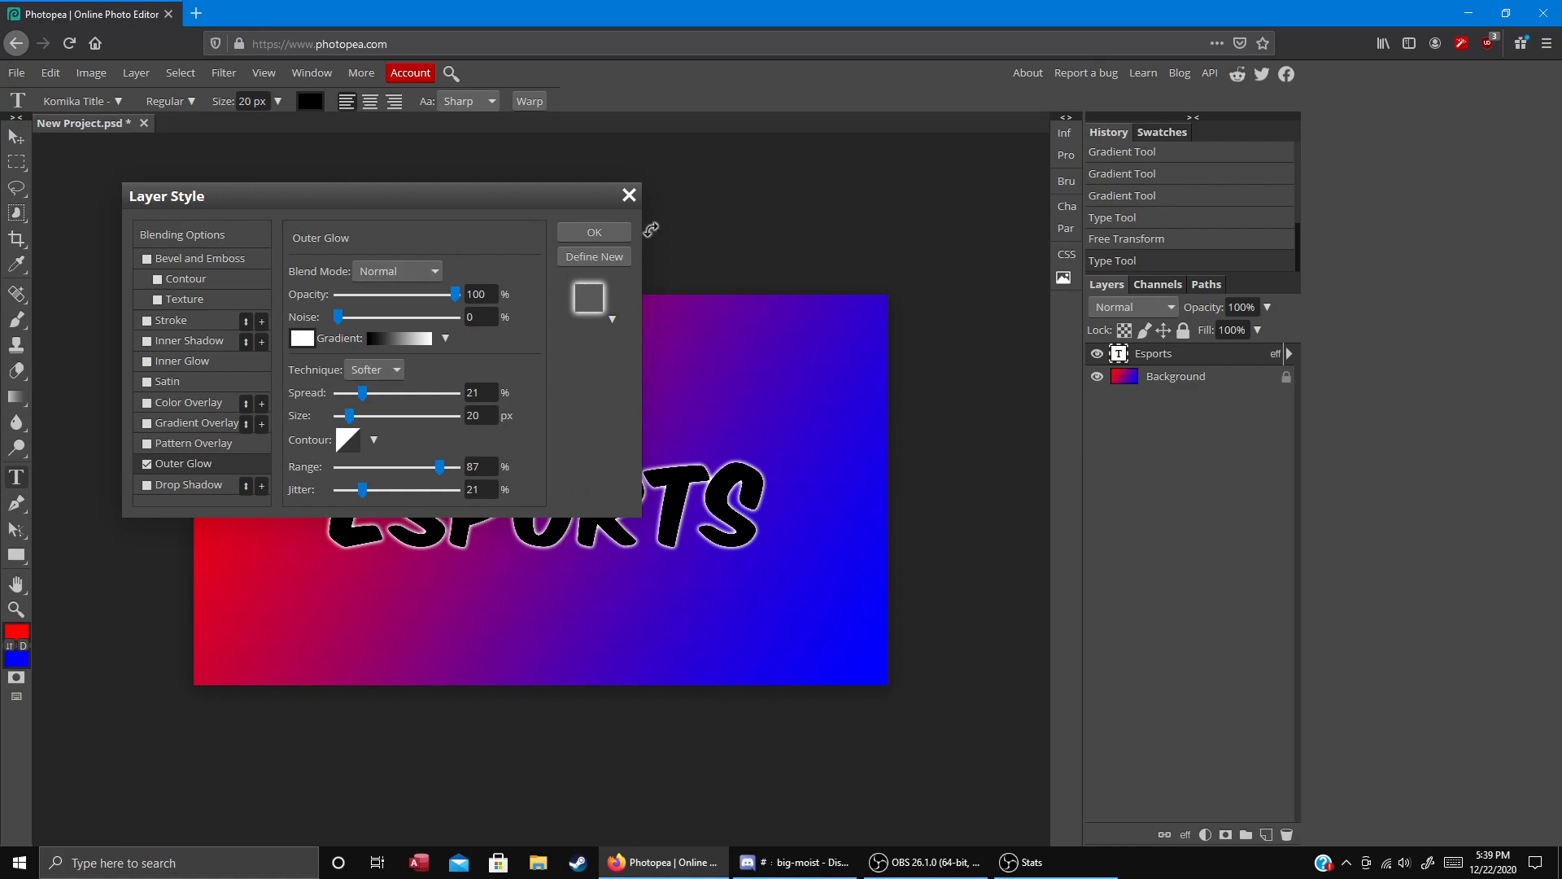
pyautogui.click(595, 233)
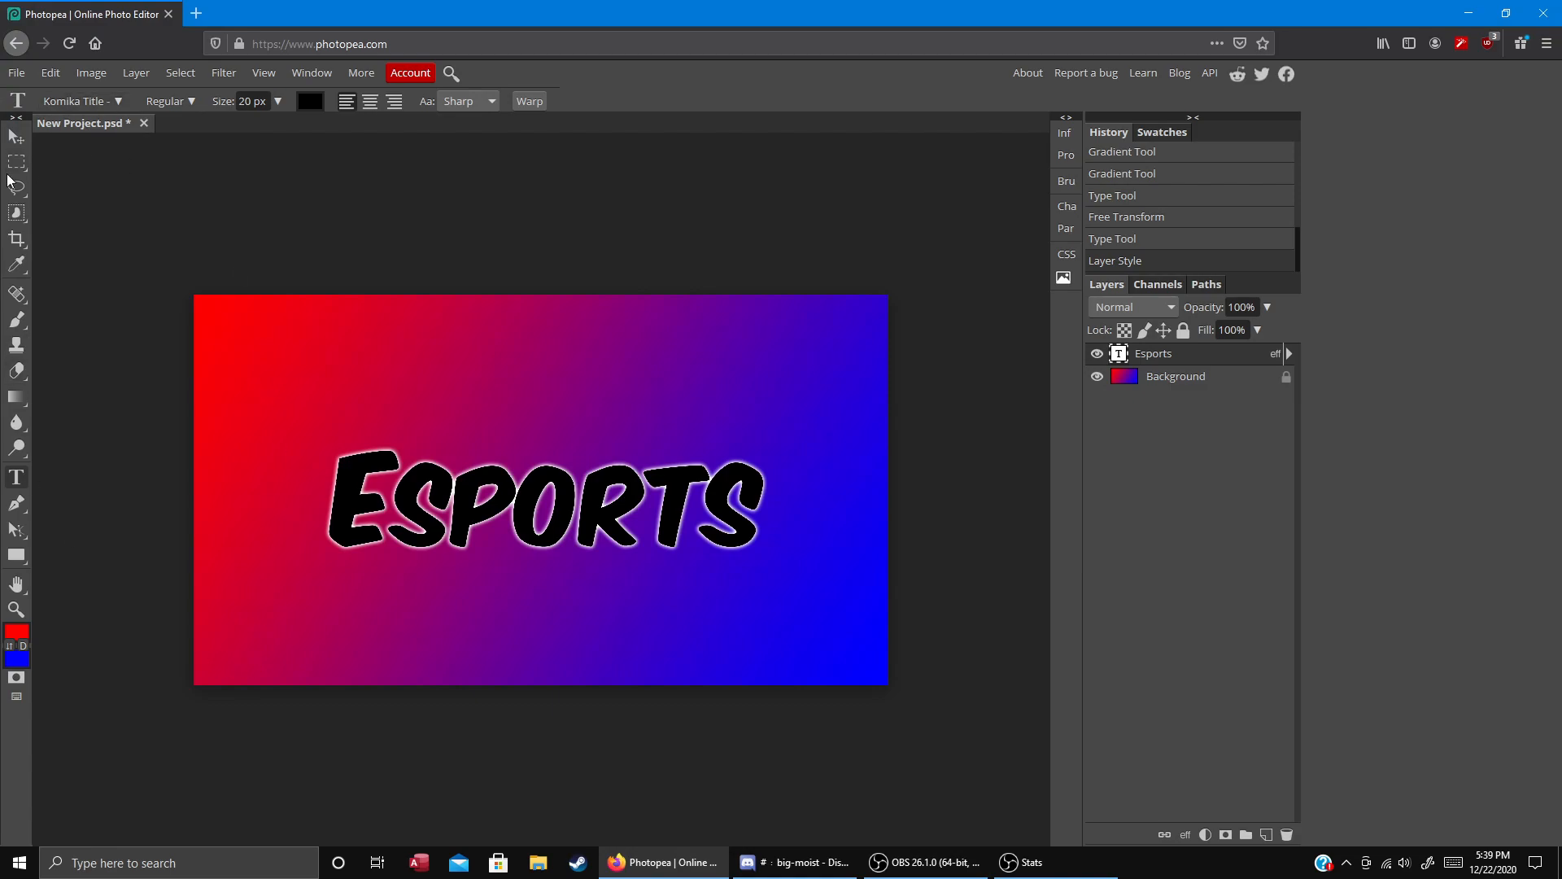
# - Try the PNG export settings with quality reduced to 50%, and close them without saving
pyautogui.click(17, 73)
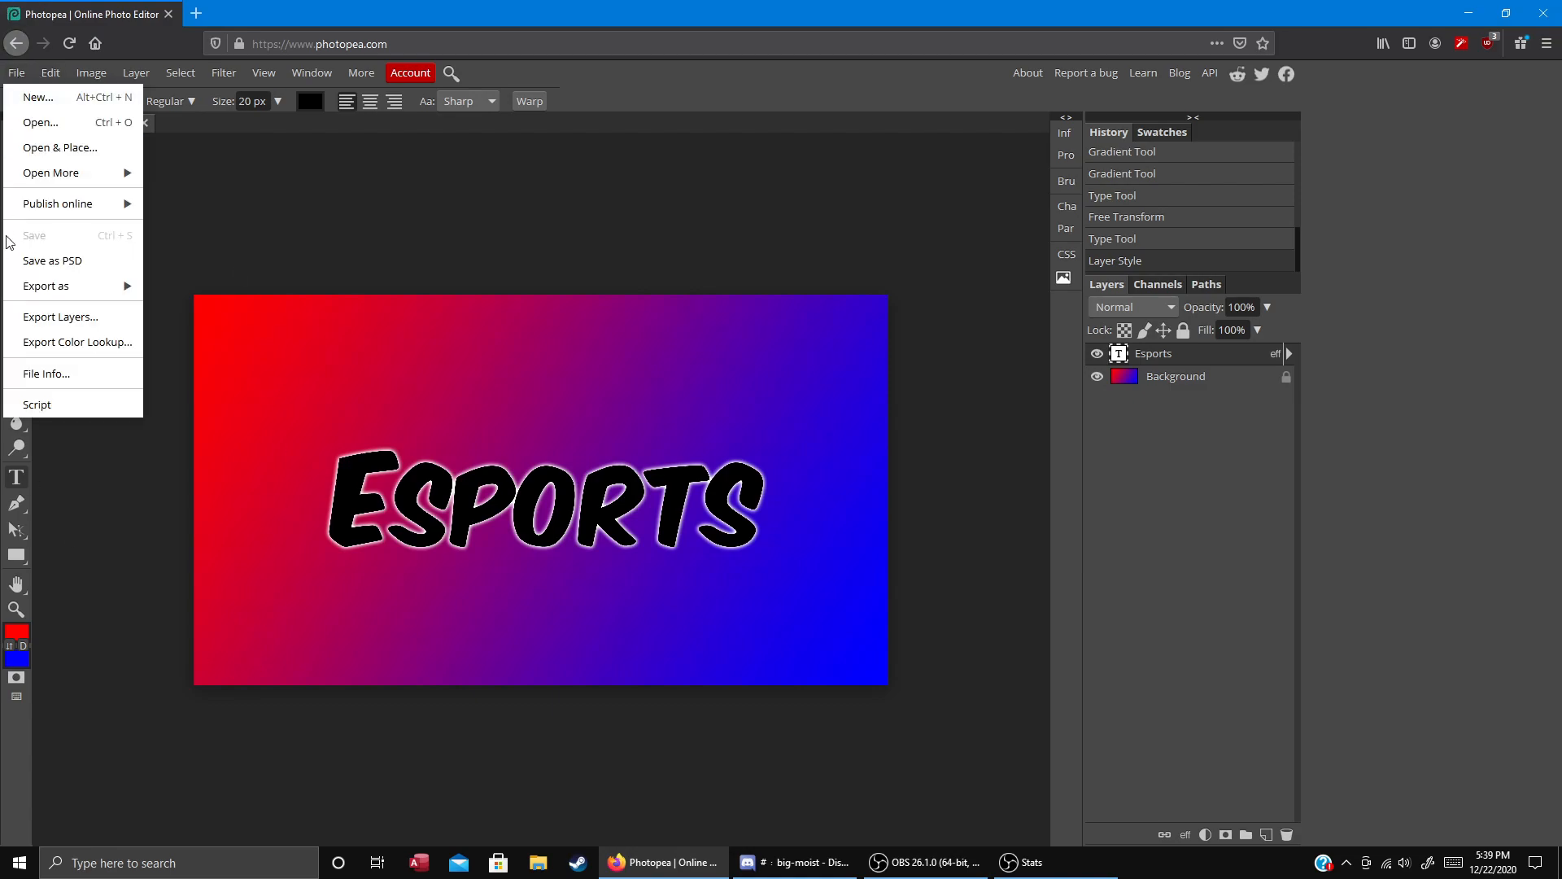
pyautogui.moveTo(29, 288)
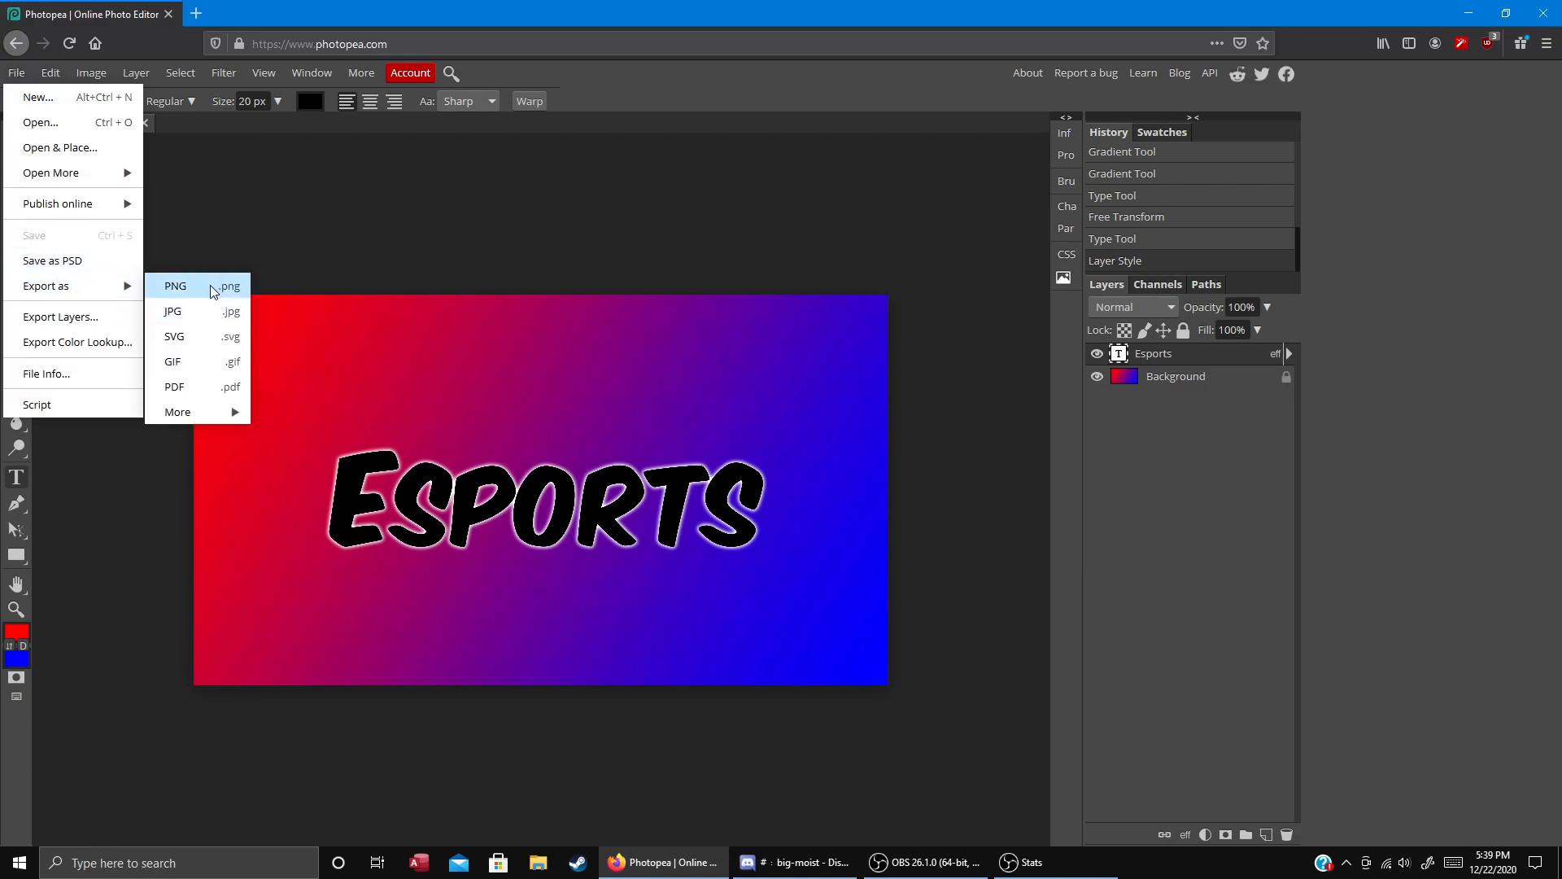
pyautogui.click(229, 293)
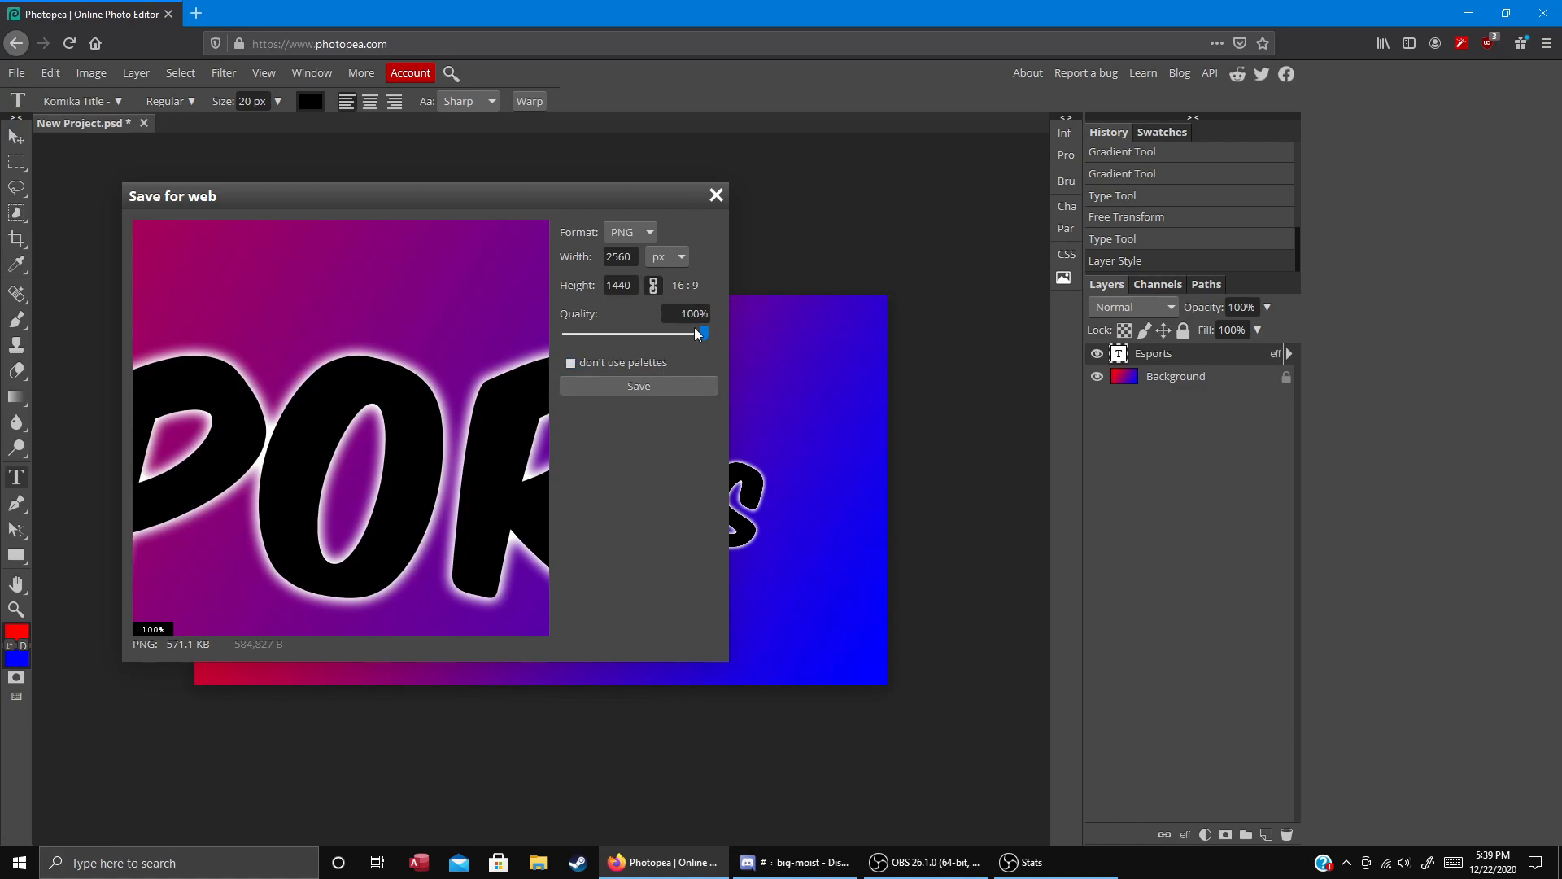
pyautogui.moveTo(363, 195); pyautogui.dragTo(444, 269)
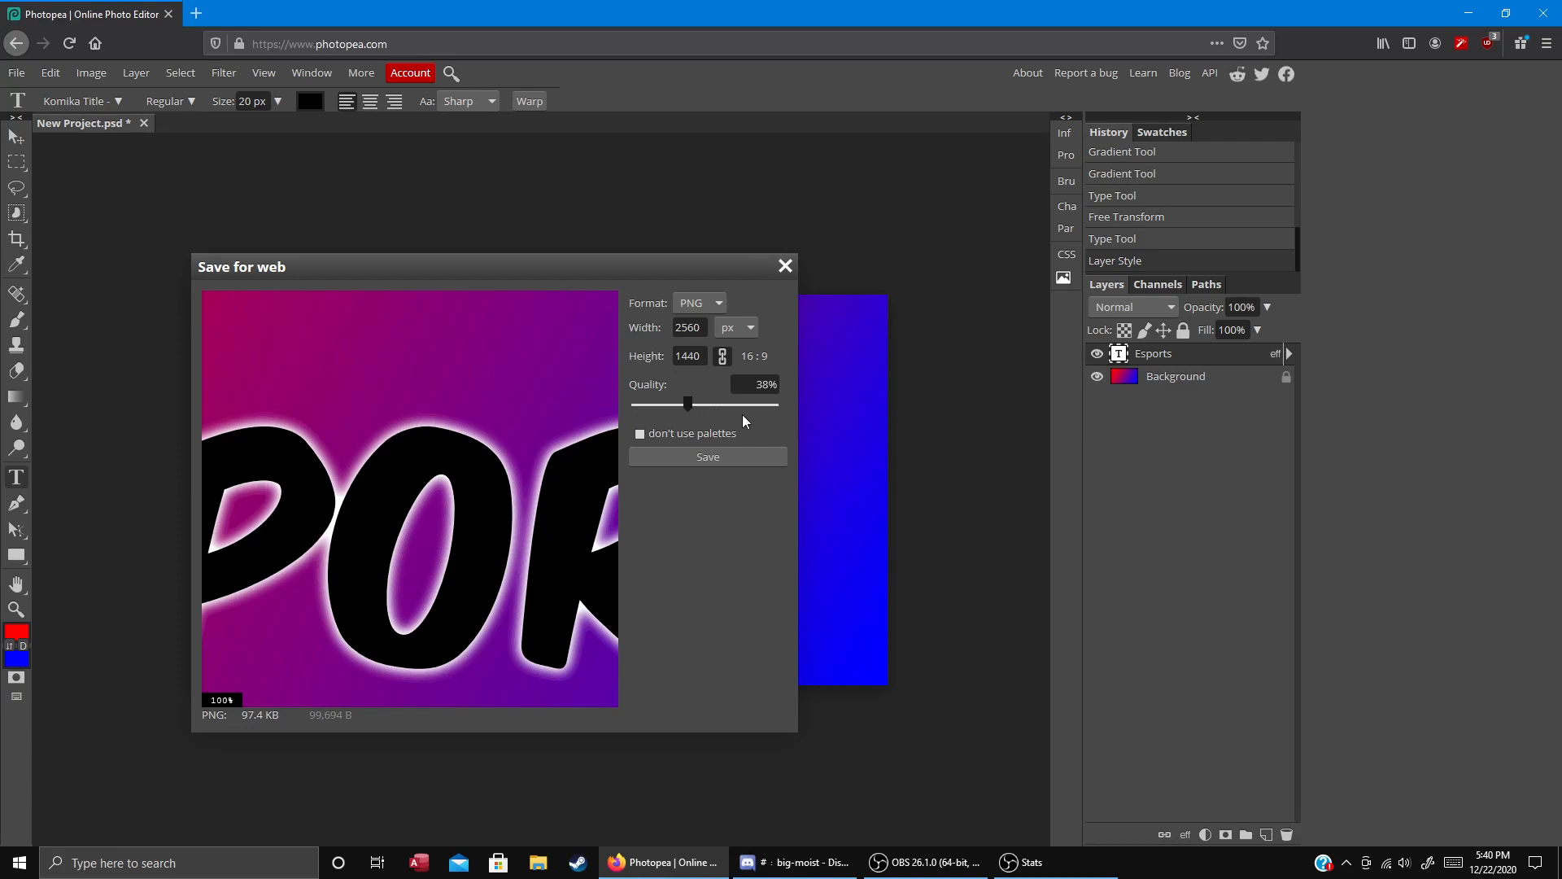
pyautogui.click(696, 404)
pyautogui.scroll(5, 719, 412)
pyautogui.scroll(-5, 719, 412)
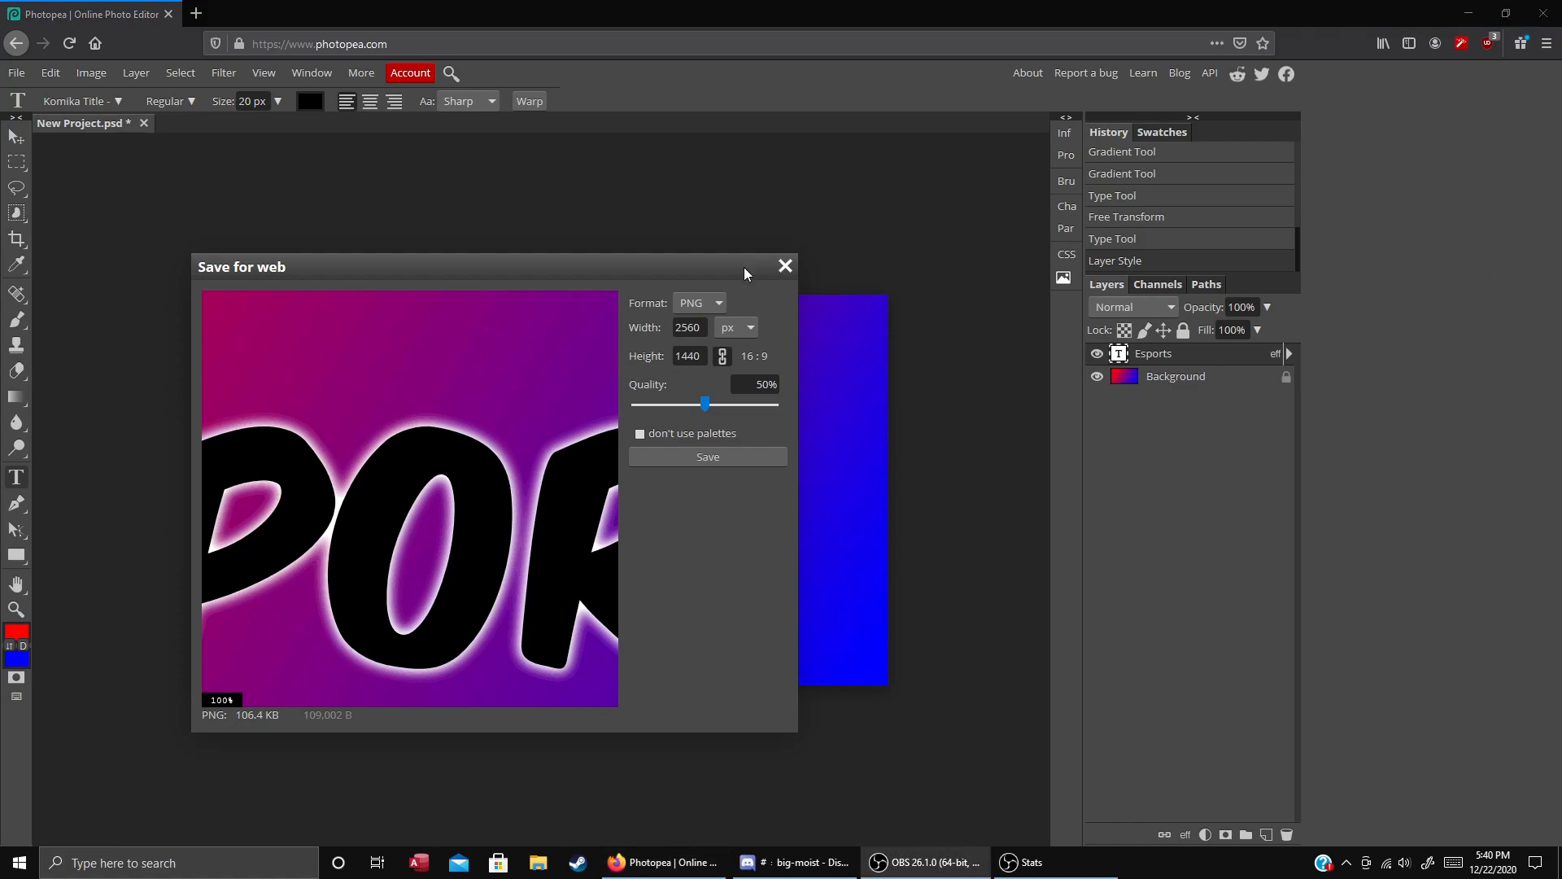
pyautogui.click(784, 269)
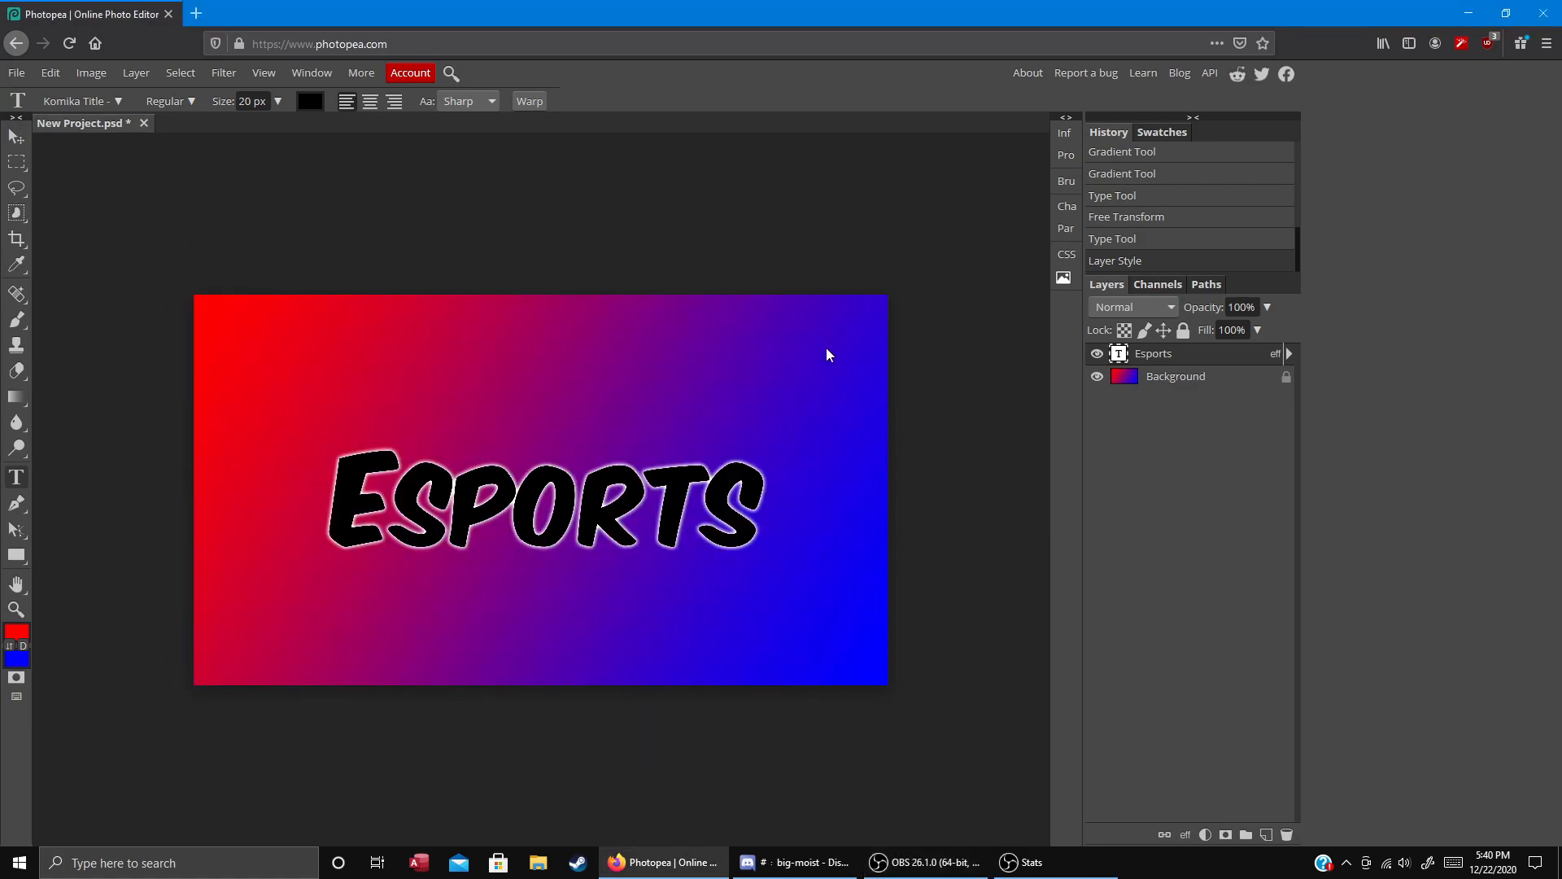
# - Free-transform the "Esports" text to center it on the canvas at X 1280, Y 720 px
pyautogui.click(623, 492)
pyautogui.hotkey('ctrl', 'a')
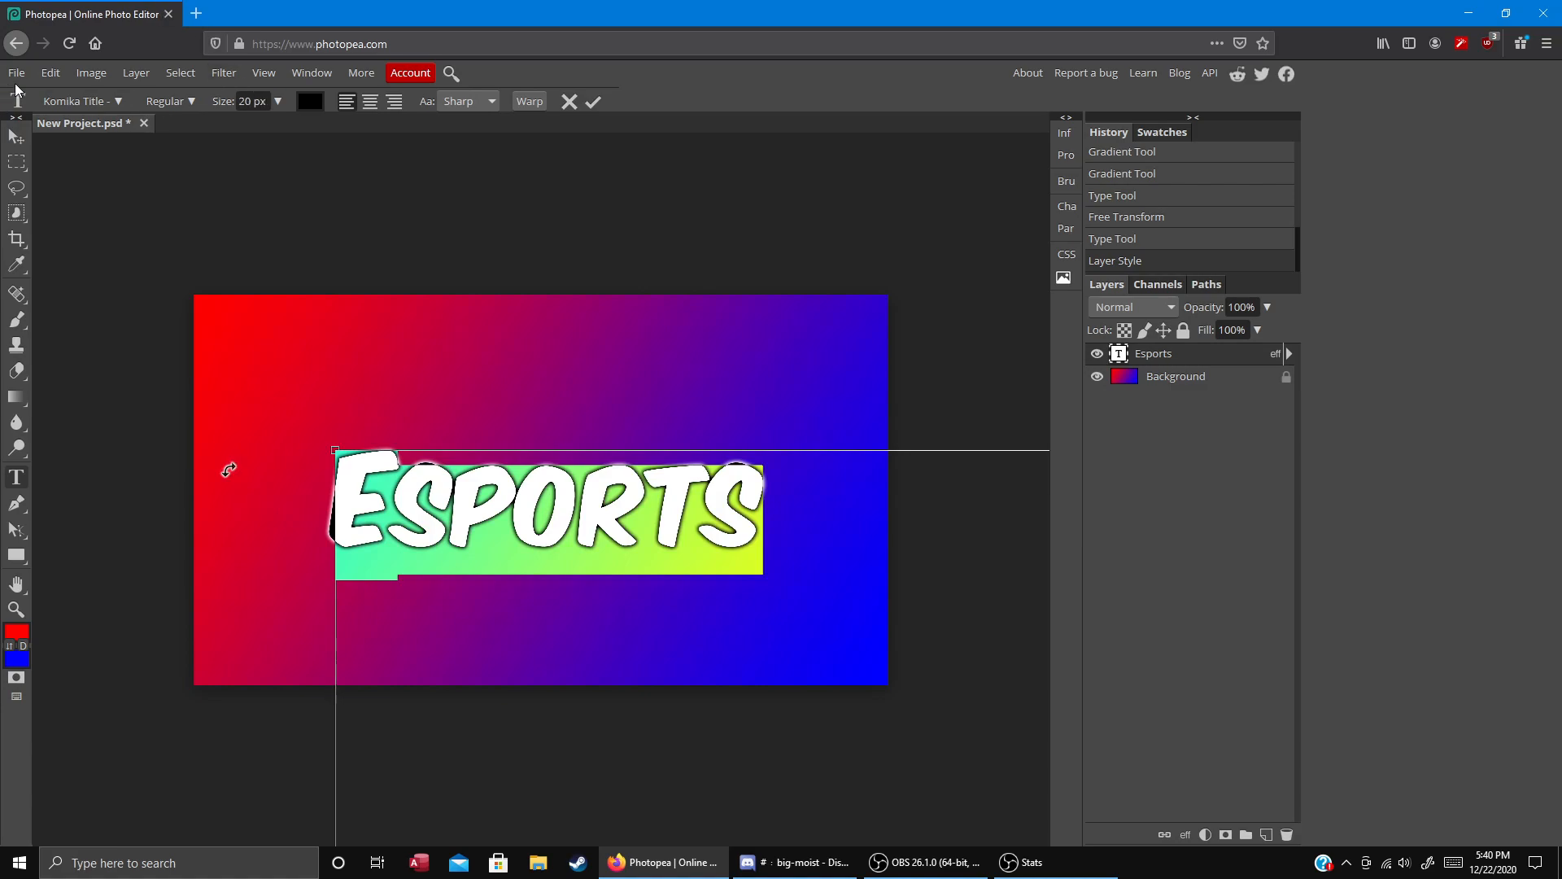
pyautogui.click(16, 74)
pyautogui.moveTo(50, 77)
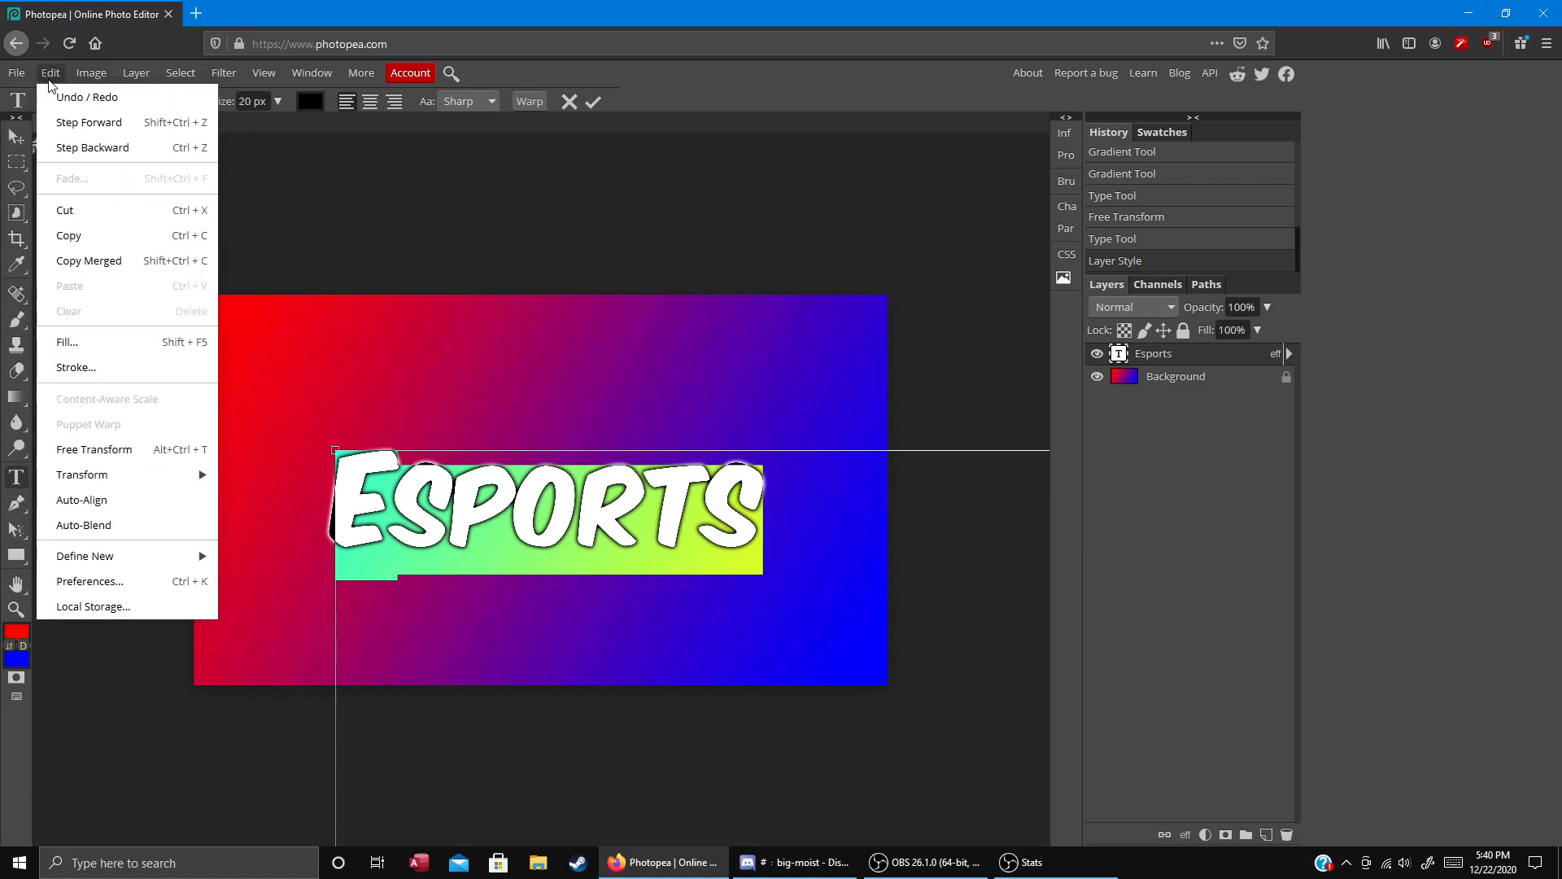
pyautogui.click(94, 450)
pyautogui.moveTo(515, 501); pyautogui.dragTo(506, 511)
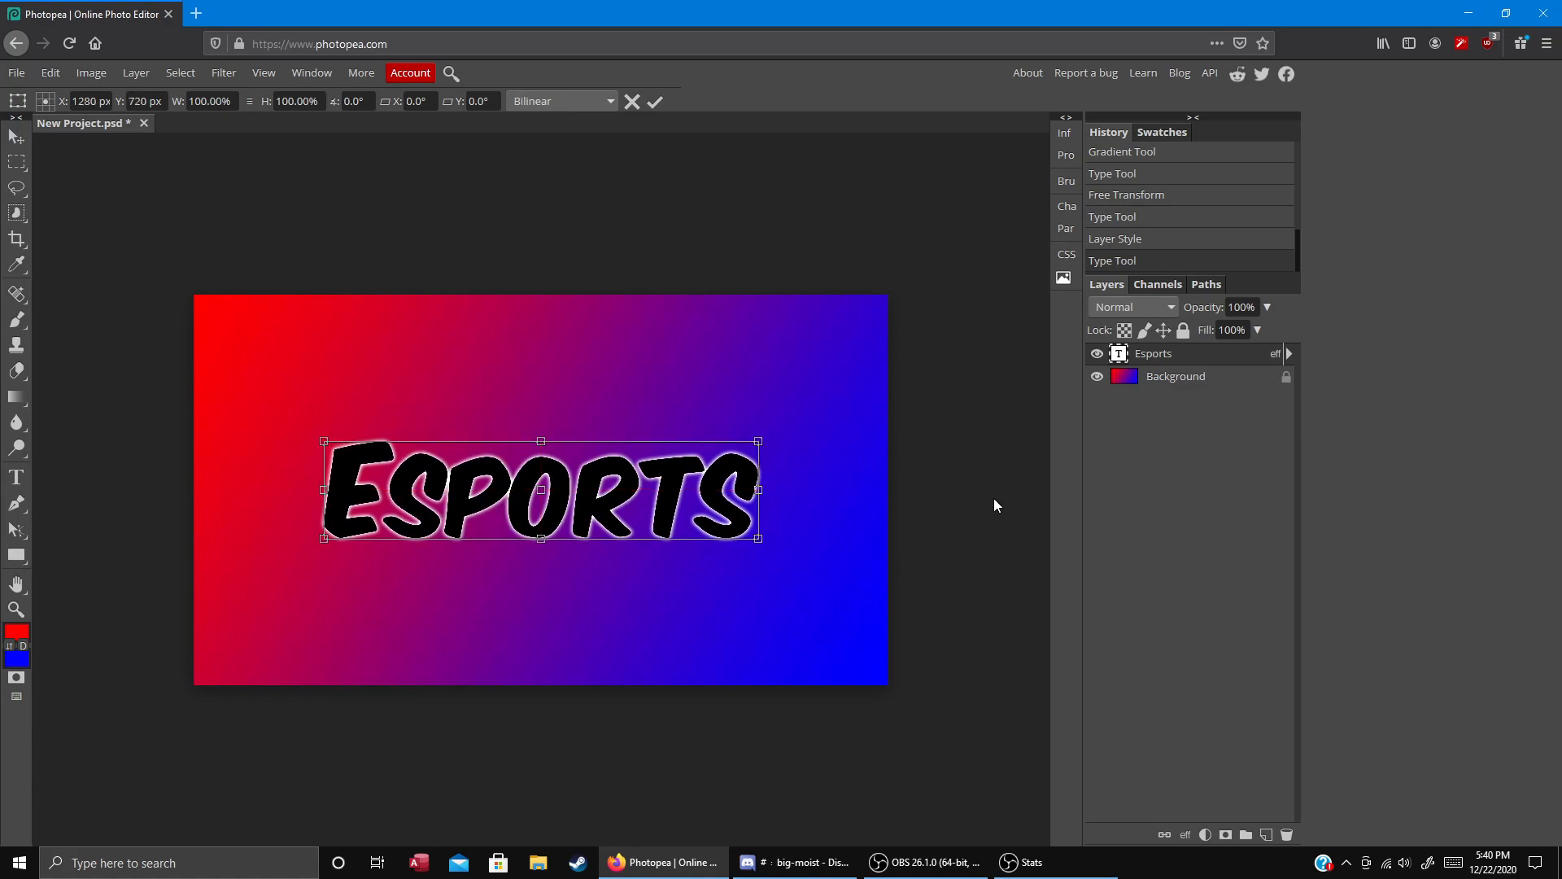
pyautogui.click(655, 101)
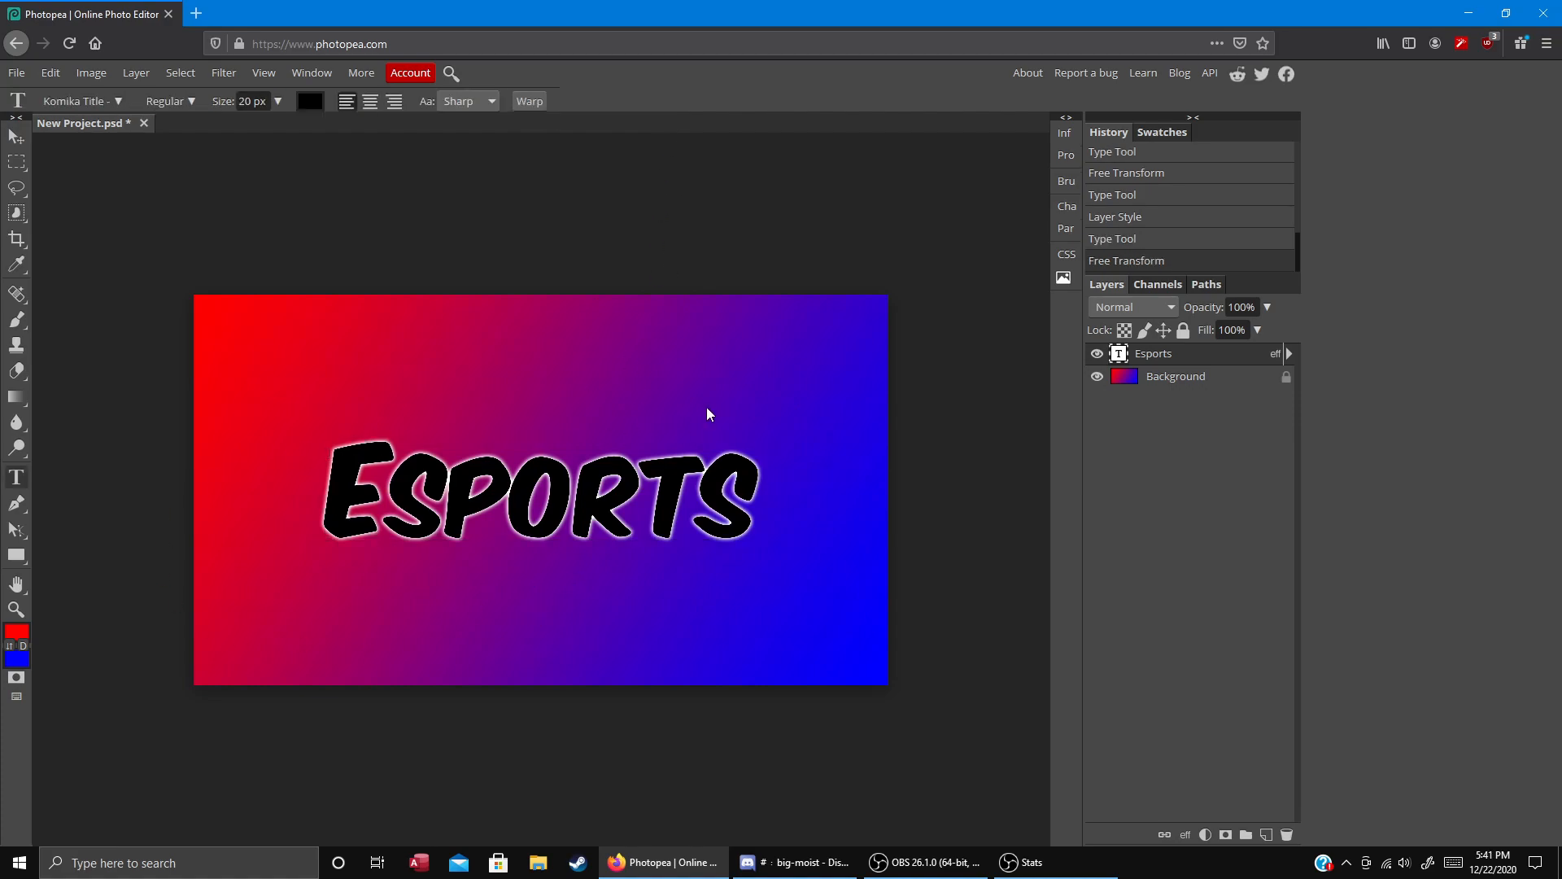
# - Apply the basic Blur filter to the Background layer
pyautogui.click(321, 430)
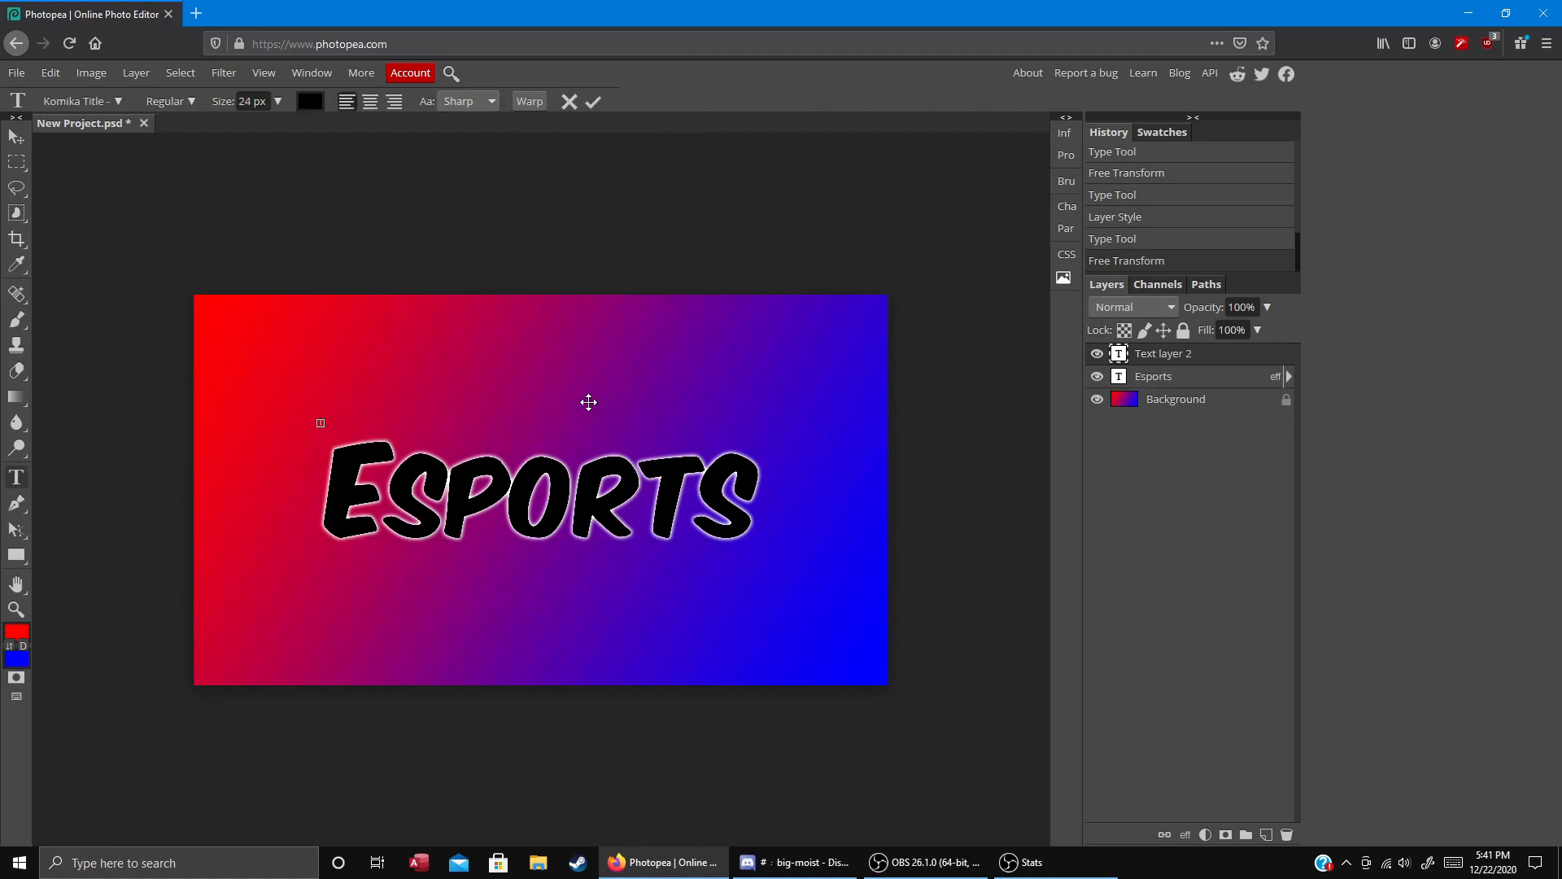
pyautogui.click(1161, 401)
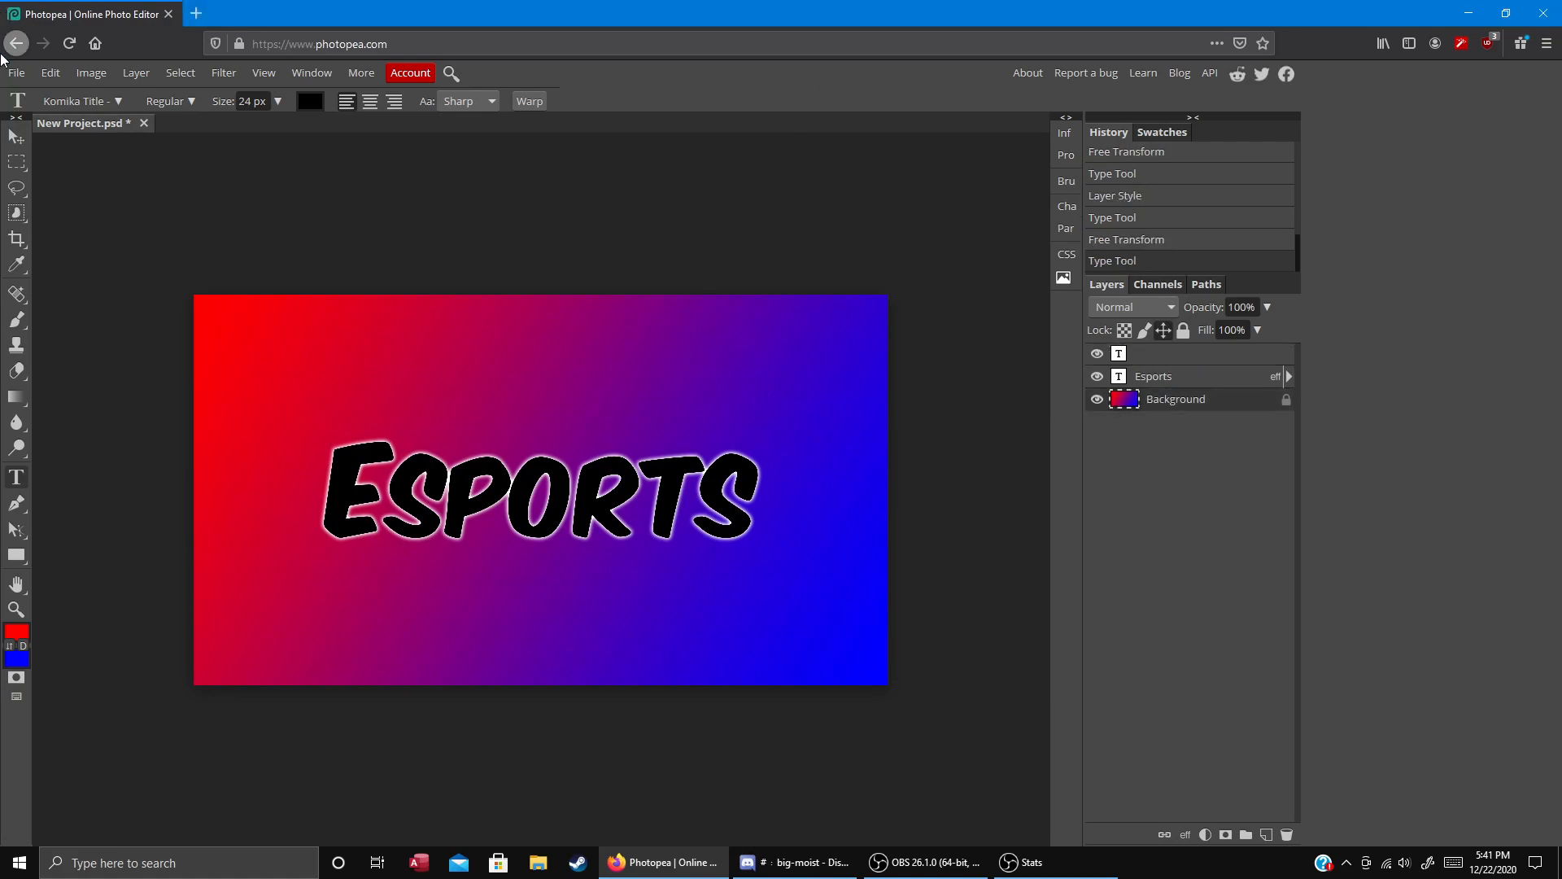
pyautogui.click(232, 73)
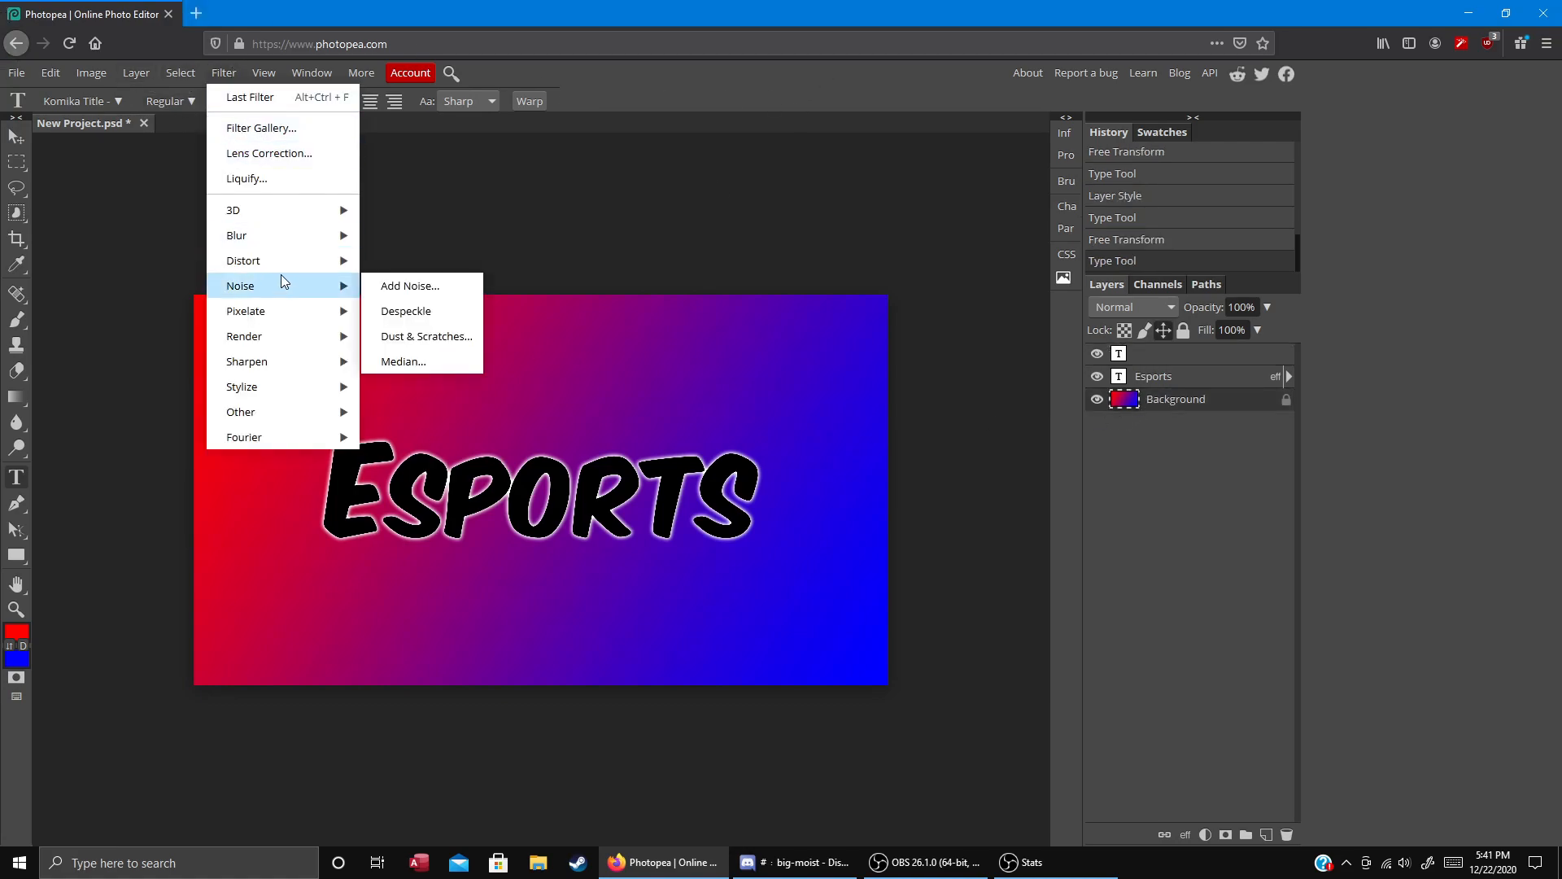
pyautogui.moveTo(267, 232)
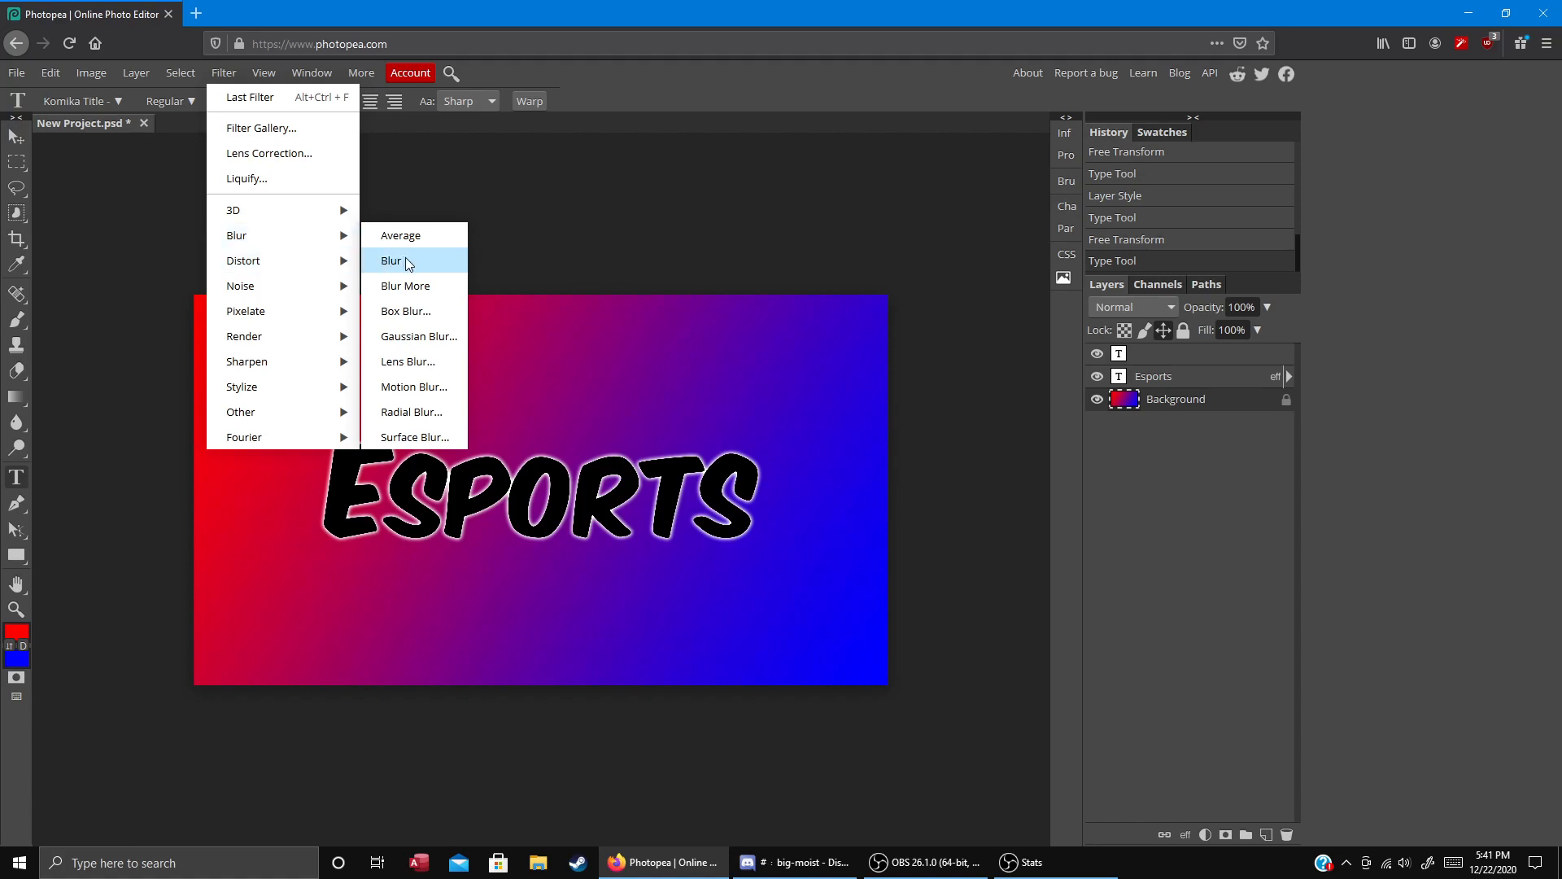
pyautogui.click(417, 262)
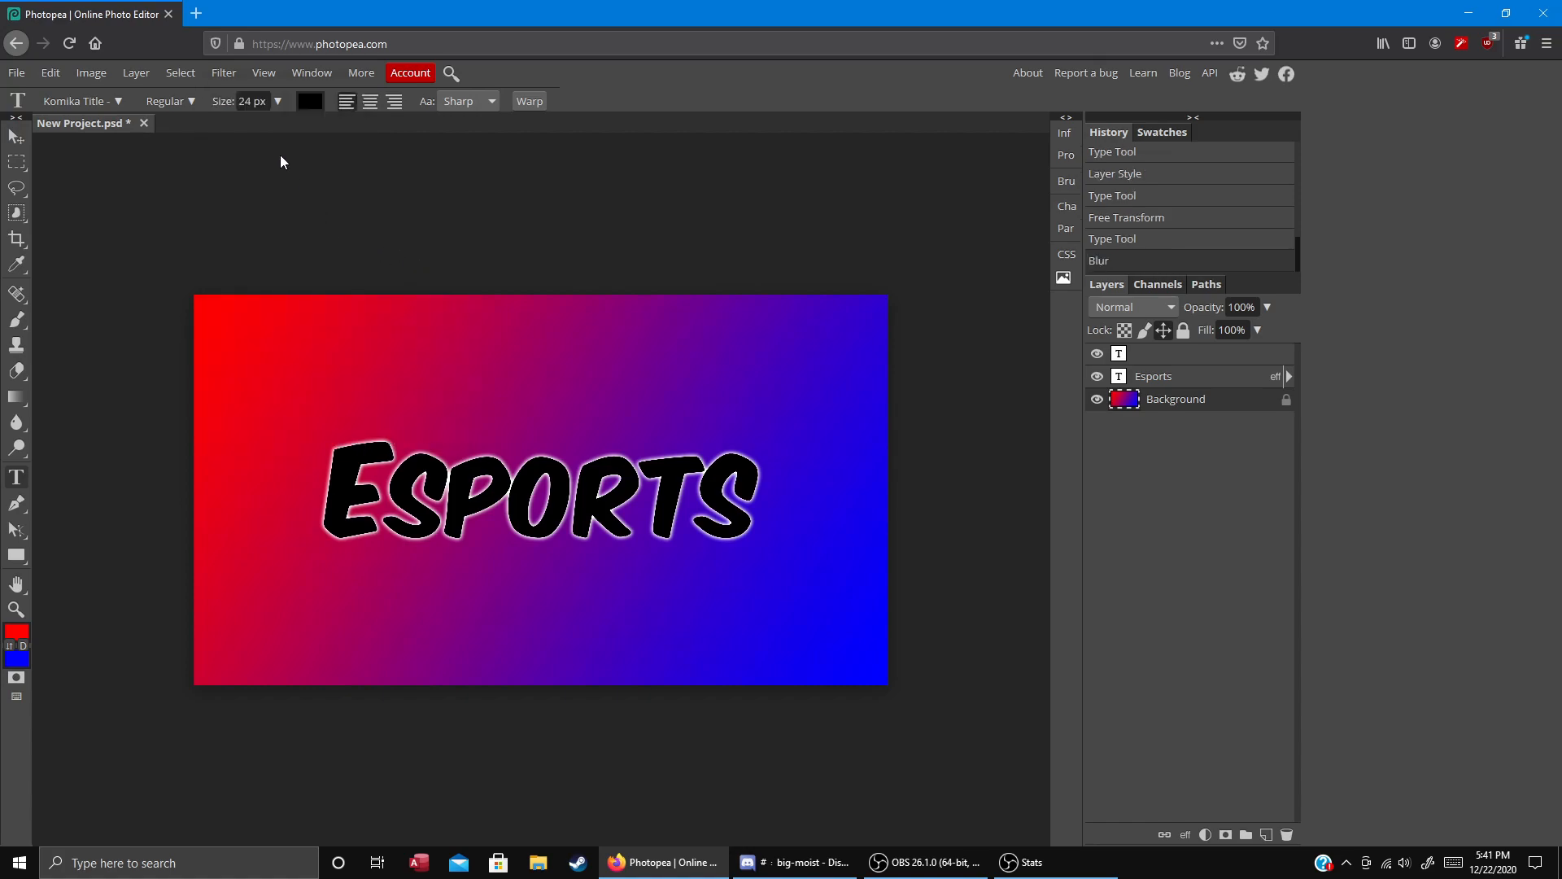
# - Apply a Gaussian Blur to the Background layer, adjusting its radius to soften the gradient
pyautogui.click(479, 372)
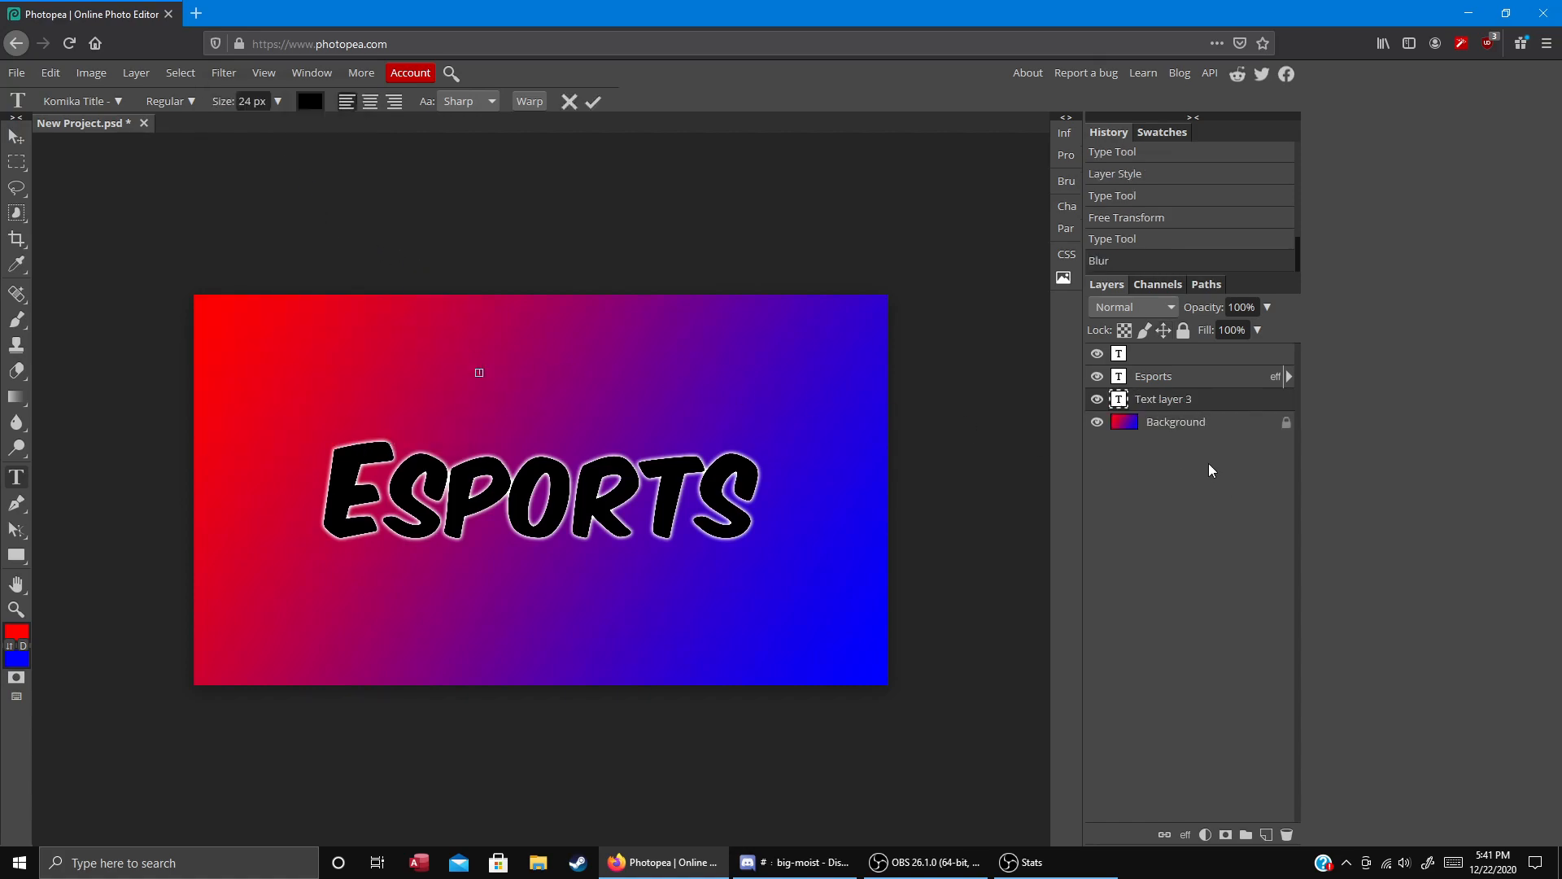
pyautogui.click(1149, 422)
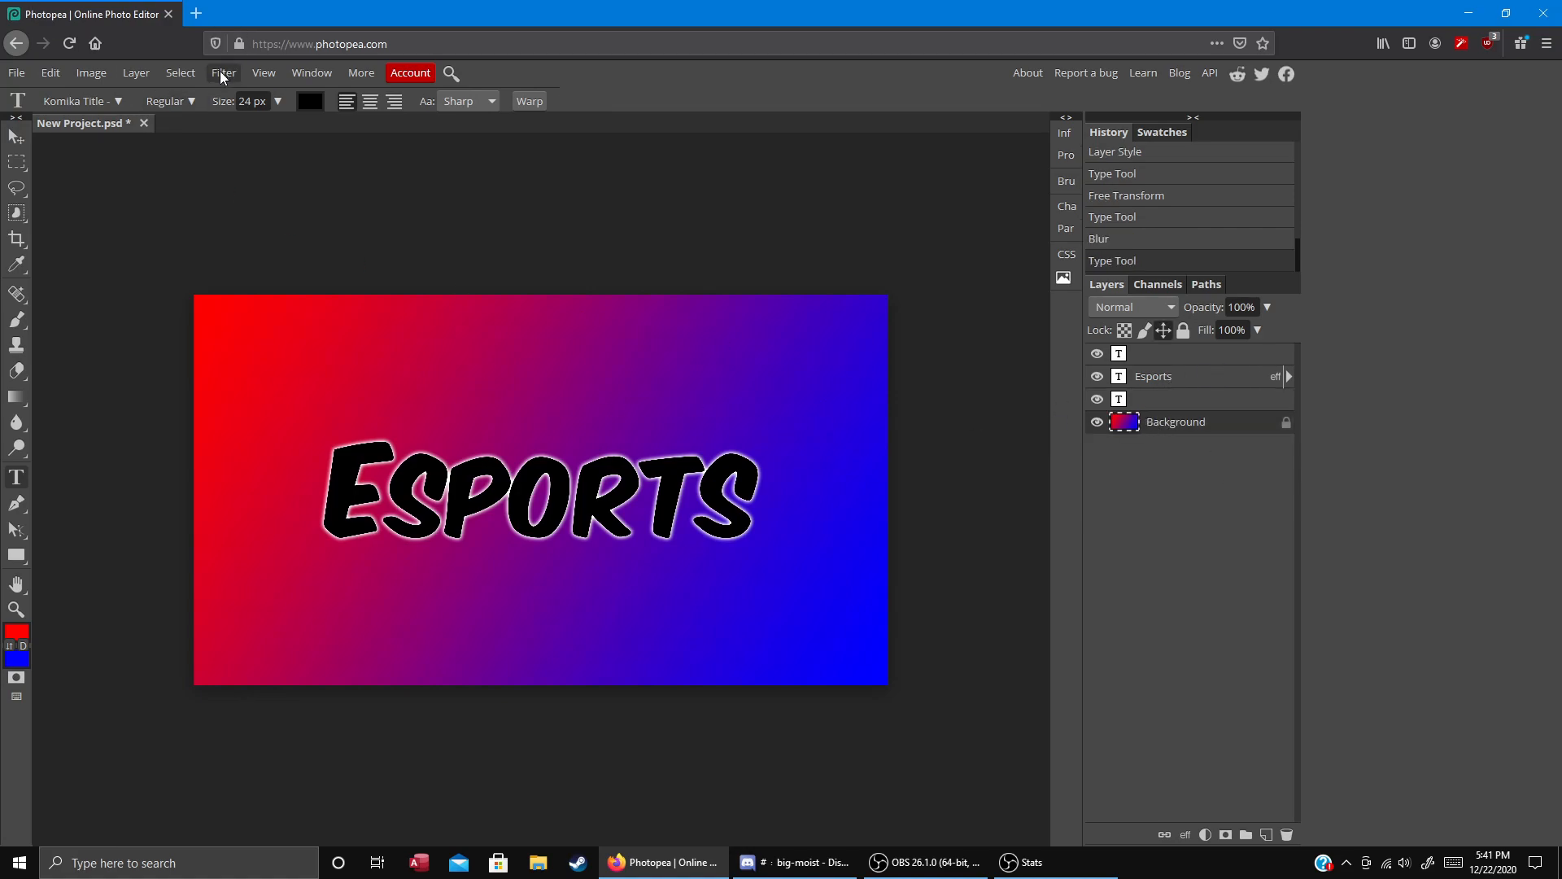
pyautogui.click(221, 72)
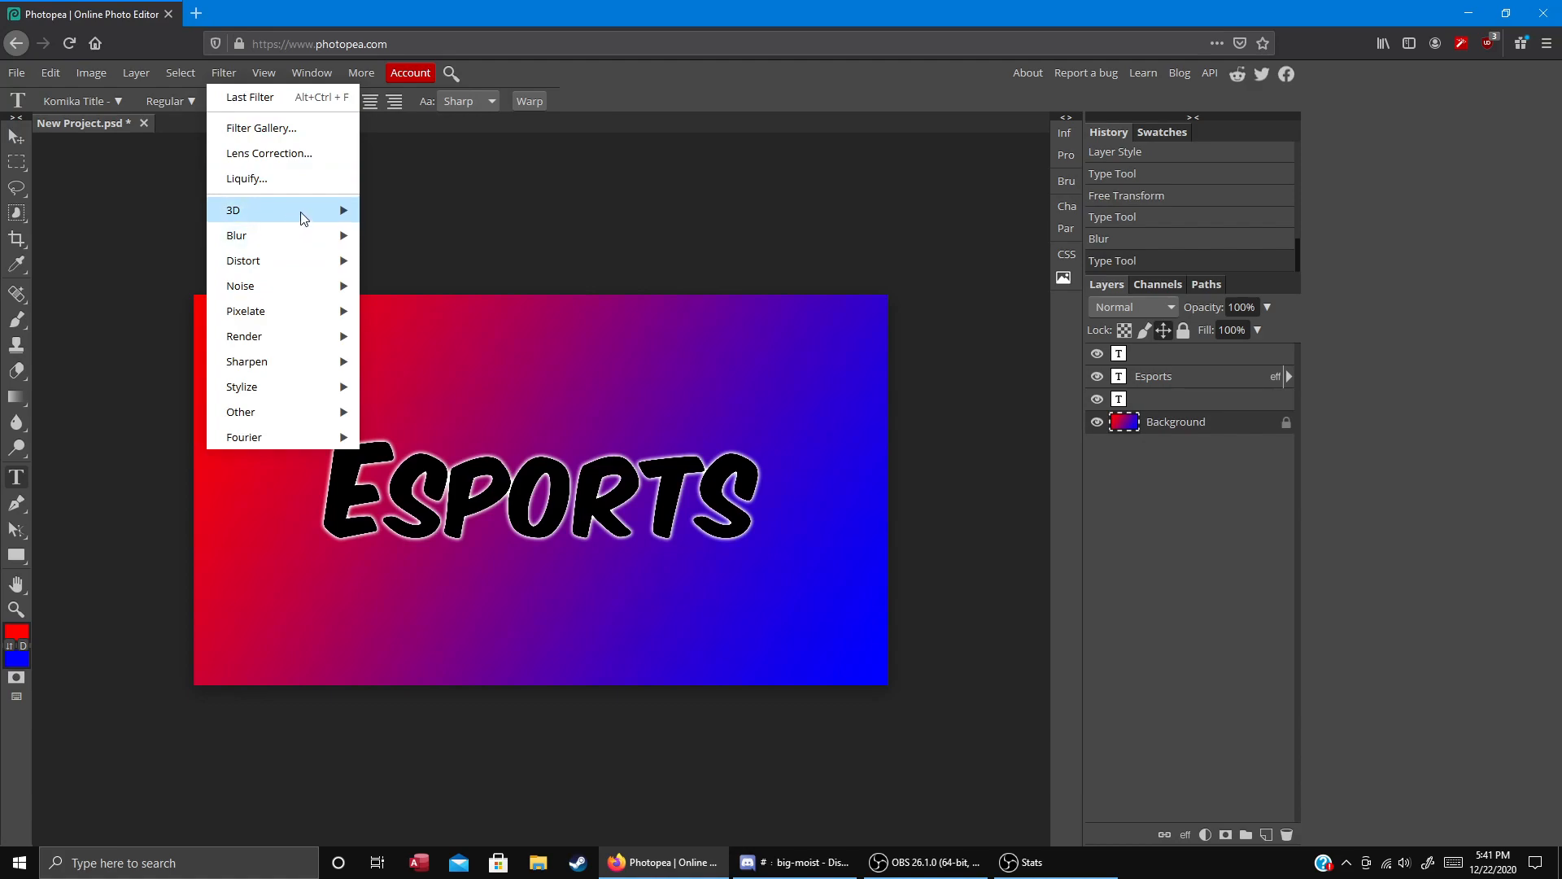
pyautogui.moveTo(322, 218)
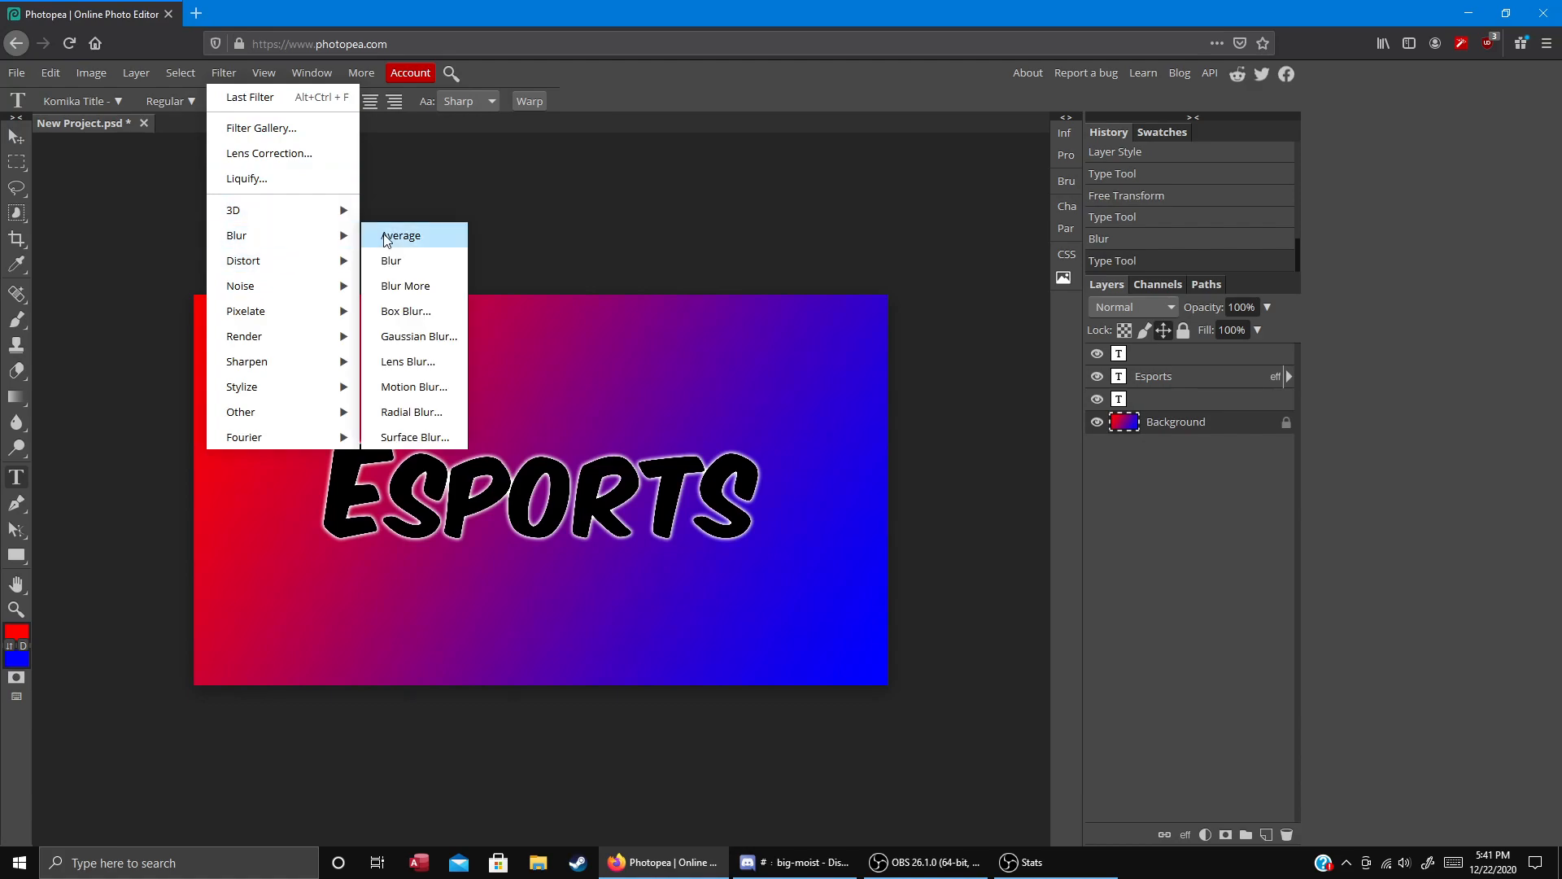
pyautogui.click(428, 340)
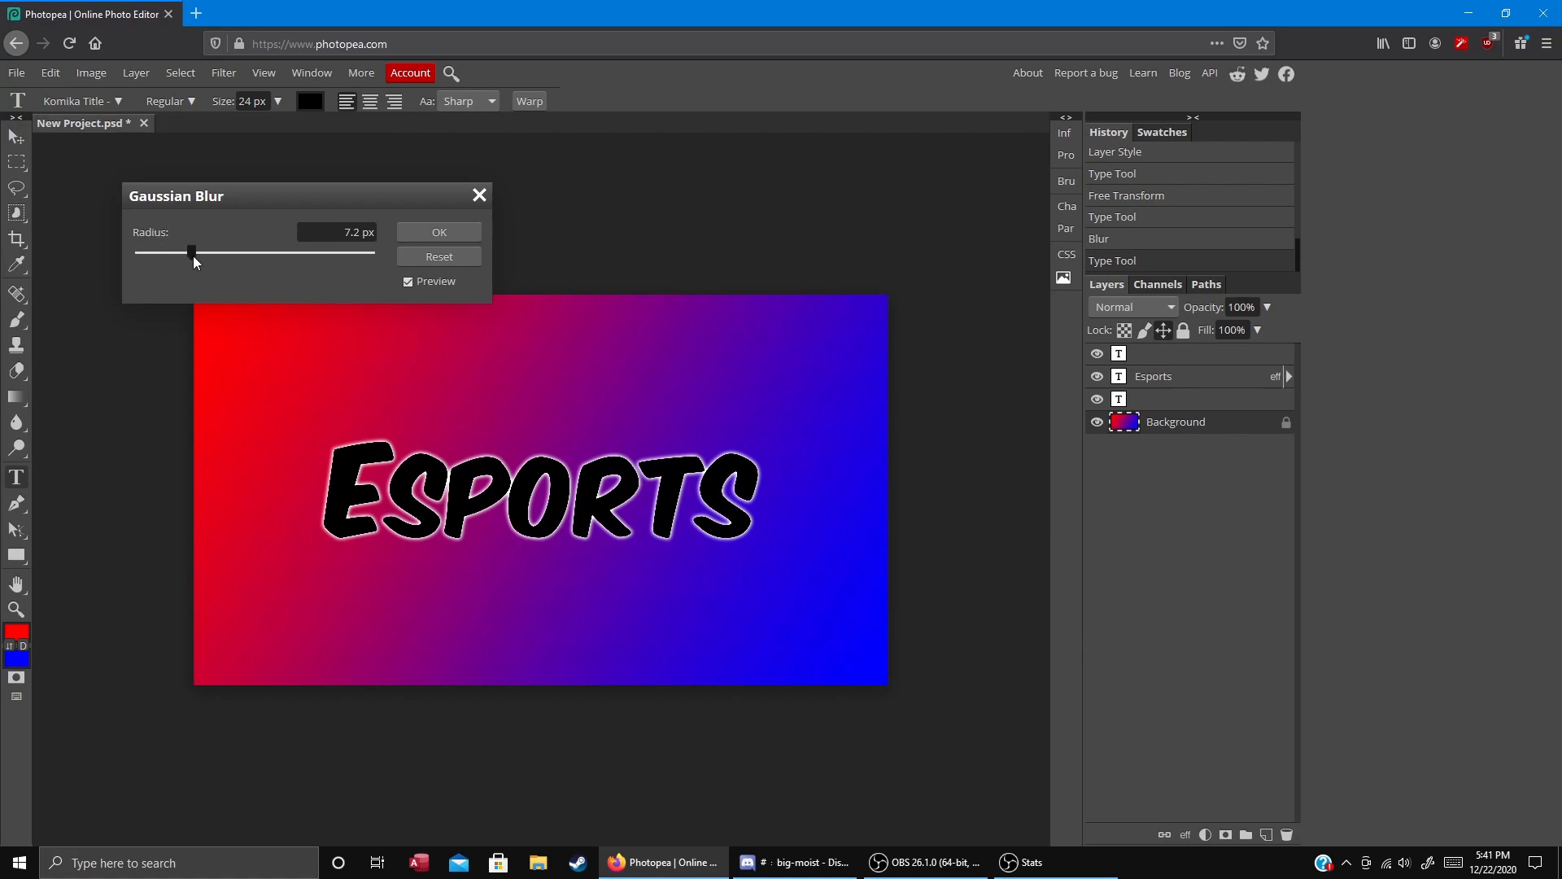
pyautogui.moveTo(138, 244); pyautogui.dragTo(435, 271)
pyautogui.moveTo(99, 281); pyautogui.dragTo(717, 340)
pyautogui.moveTo(370, 253); pyautogui.dragTo(176, 252)
pyautogui.moveTo(371, 256); pyautogui.dragTo(232, 246)
pyautogui.click(430, 232)
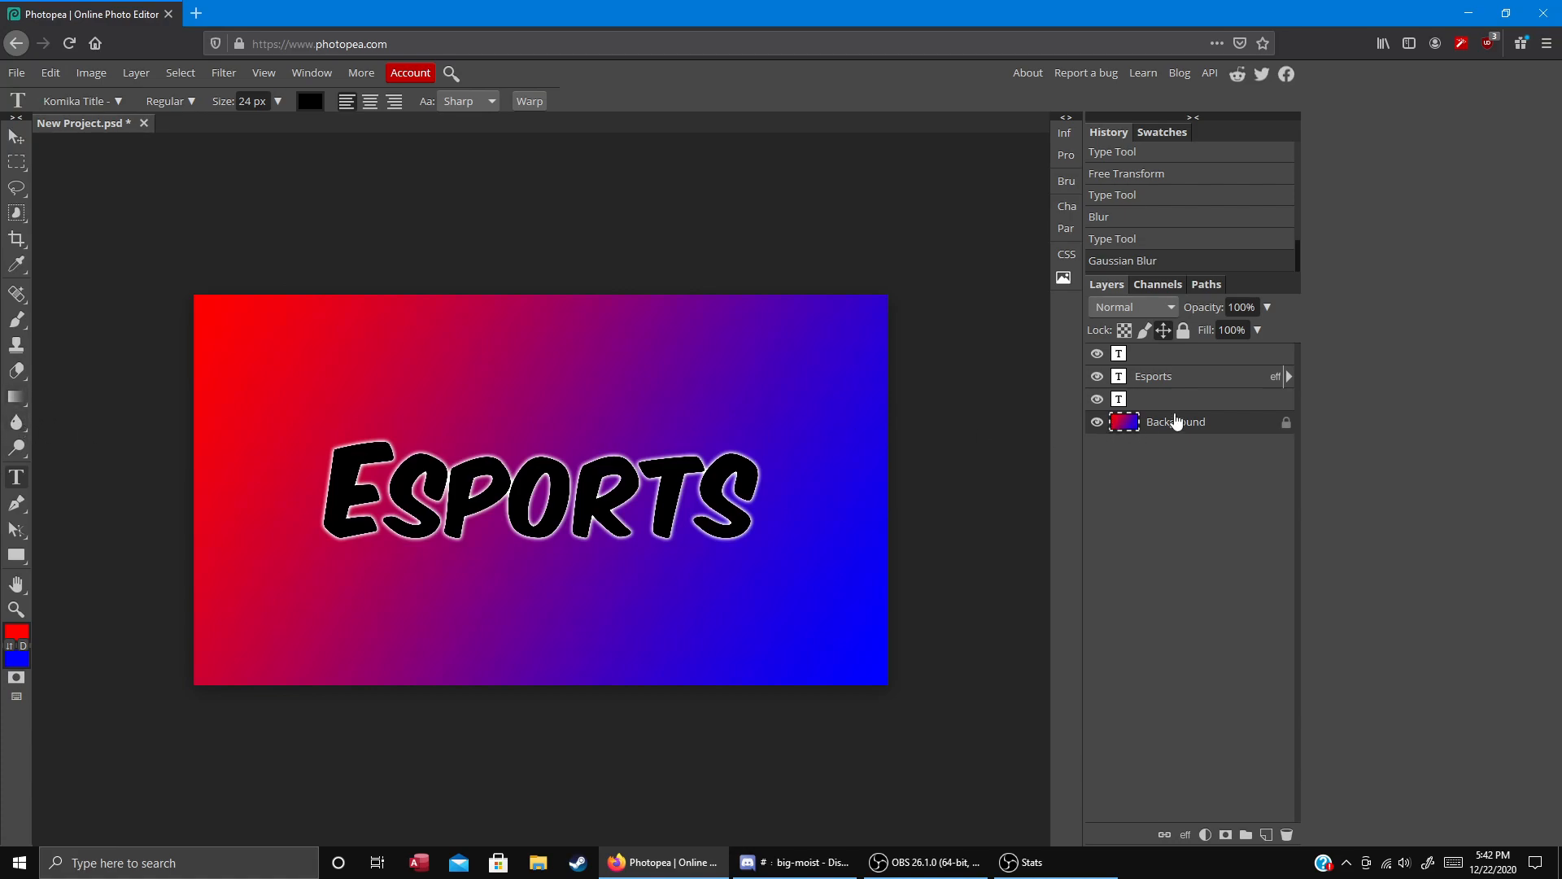
# - Apply the Sharpen Edges filter to the Background layer
pyautogui.click(224, 72)
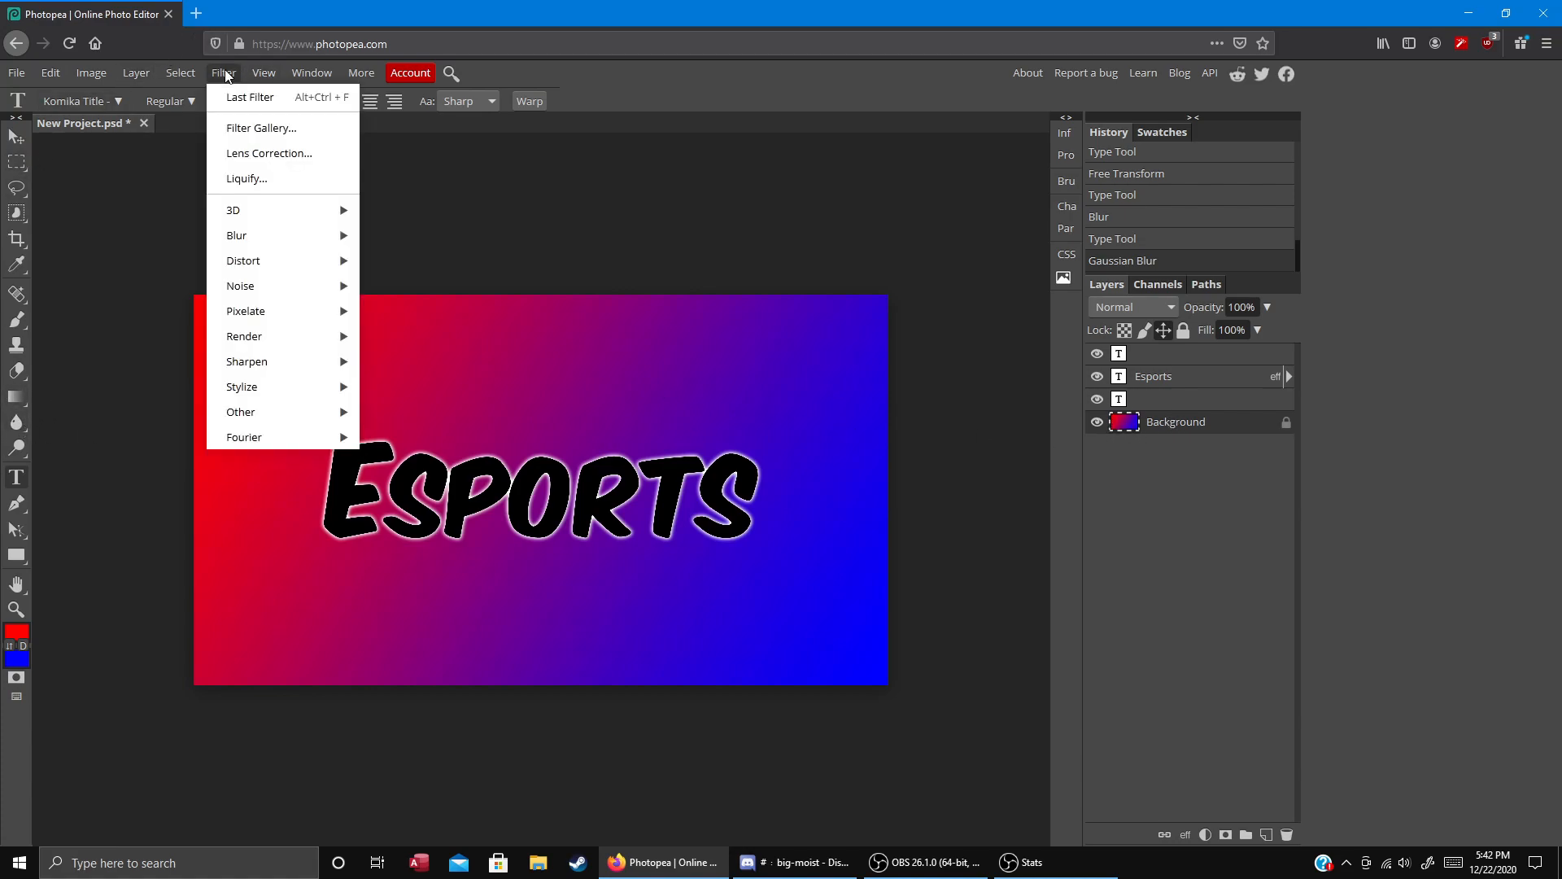
pyautogui.moveTo(275, 237)
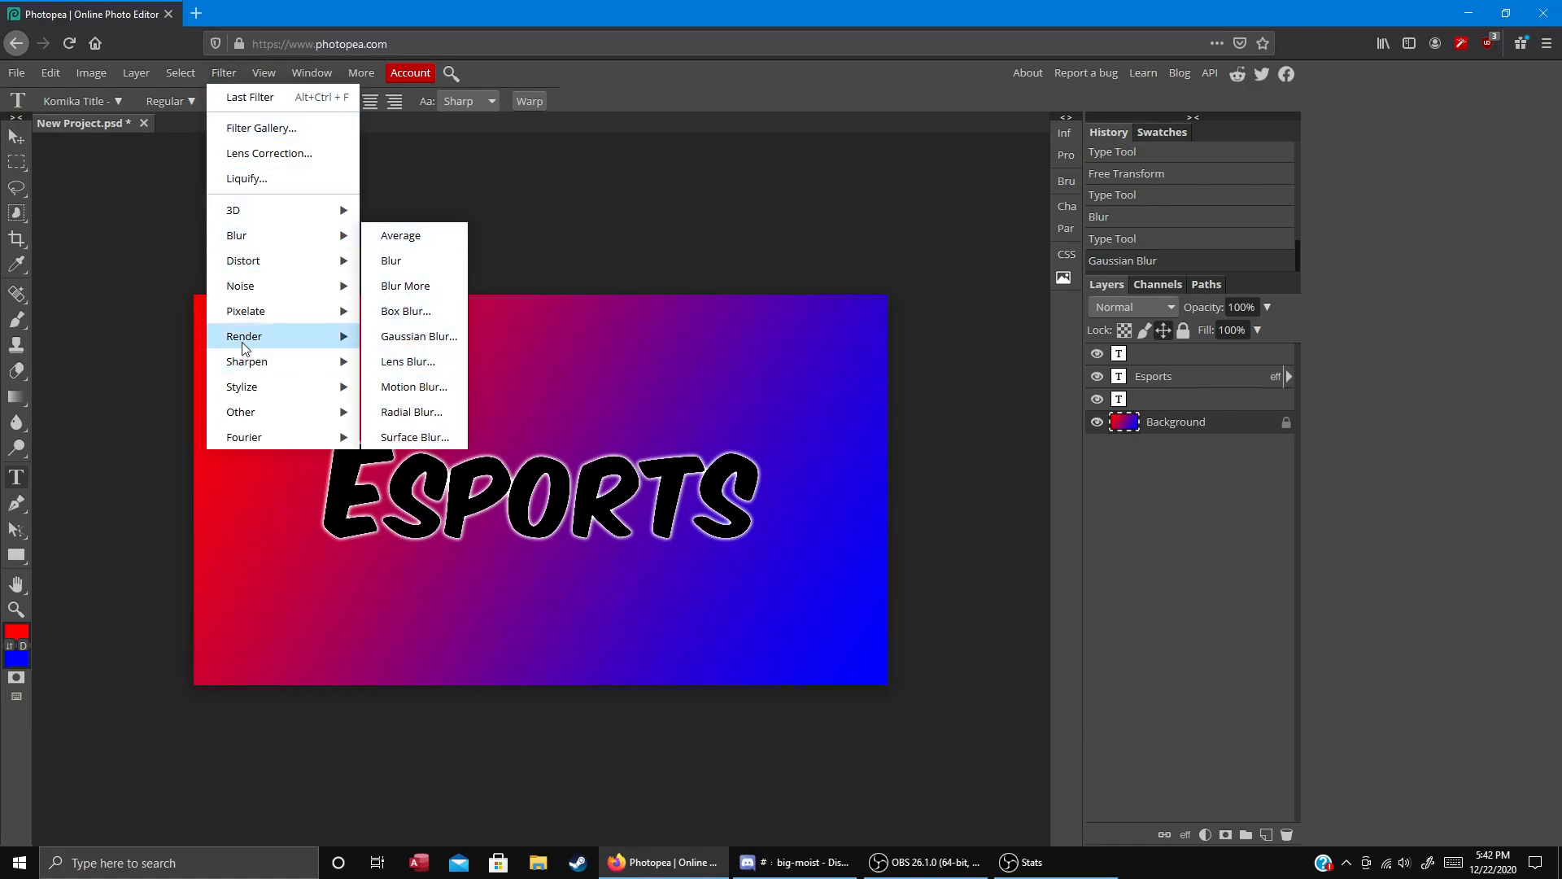
pyautogui.moveTo(277, 313)
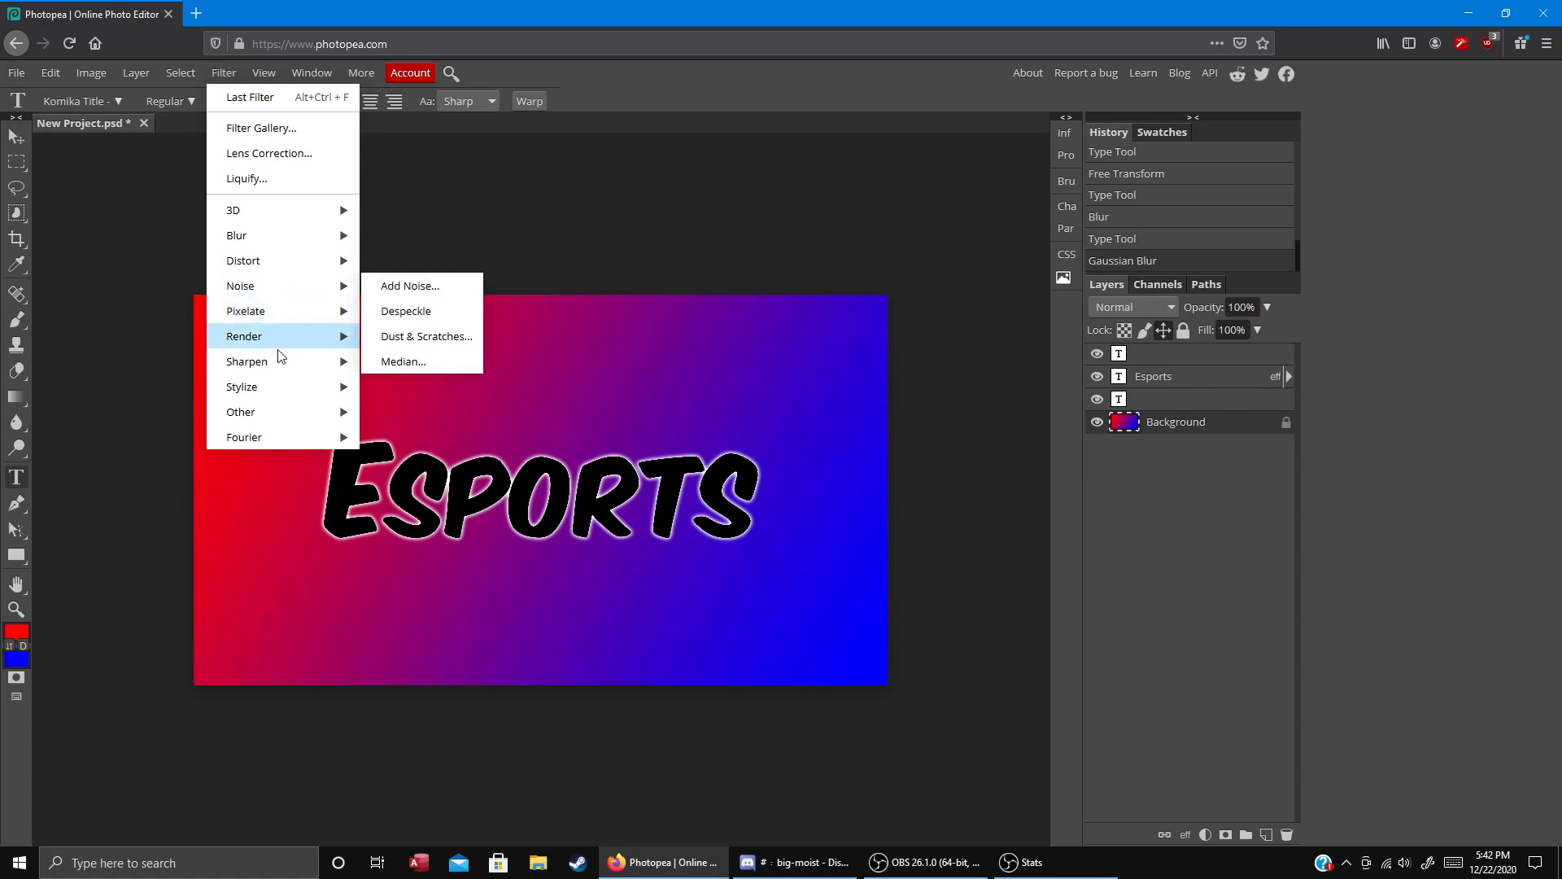
pyautogui.moveTo(296, 395)
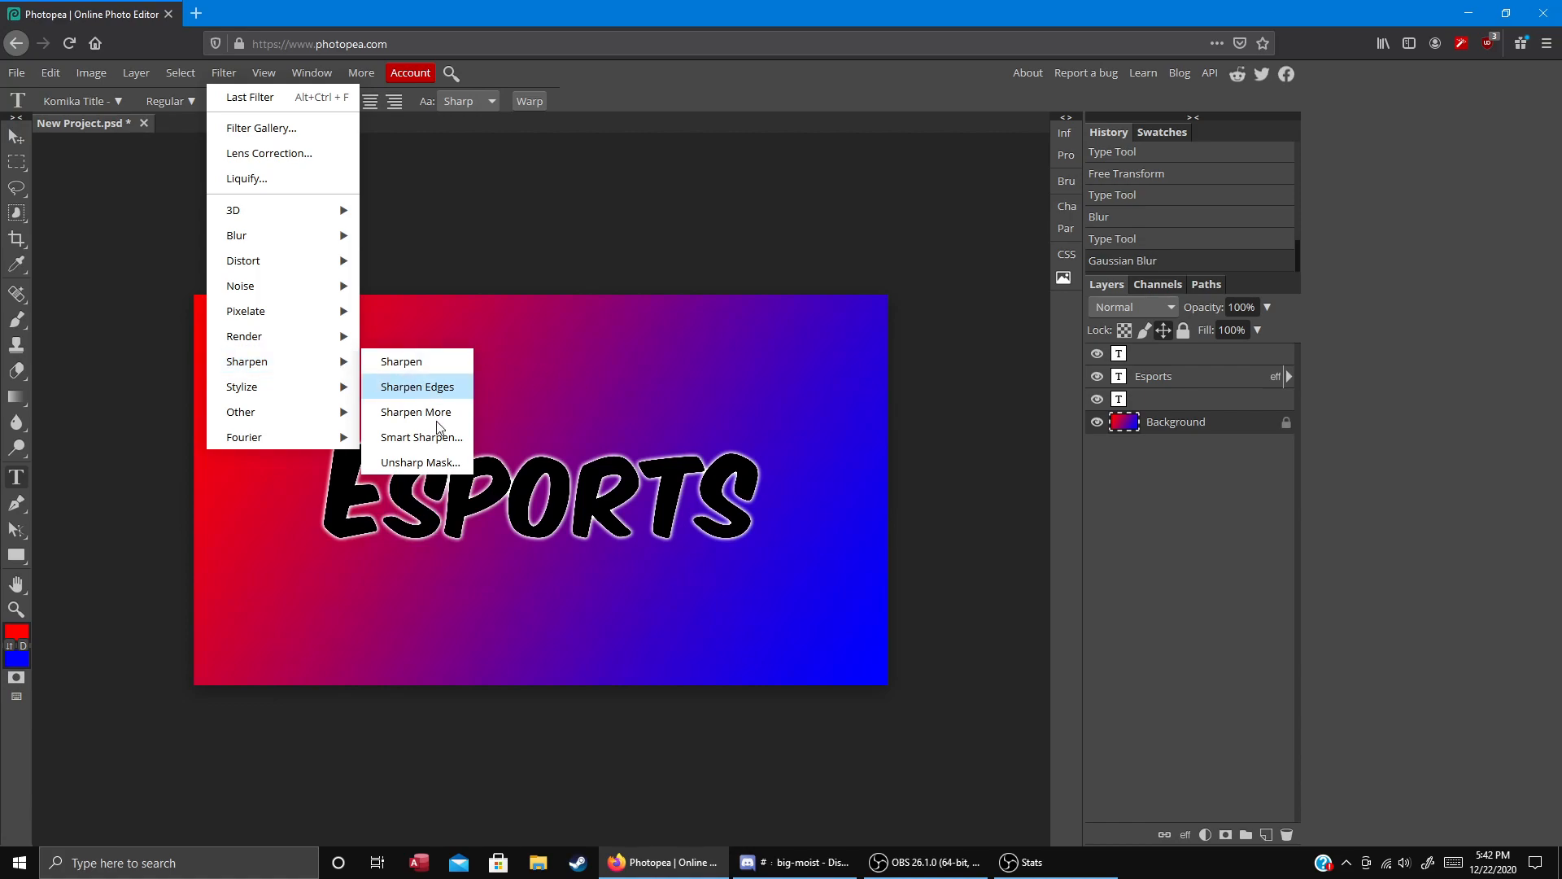
pyautogui.press('Return')
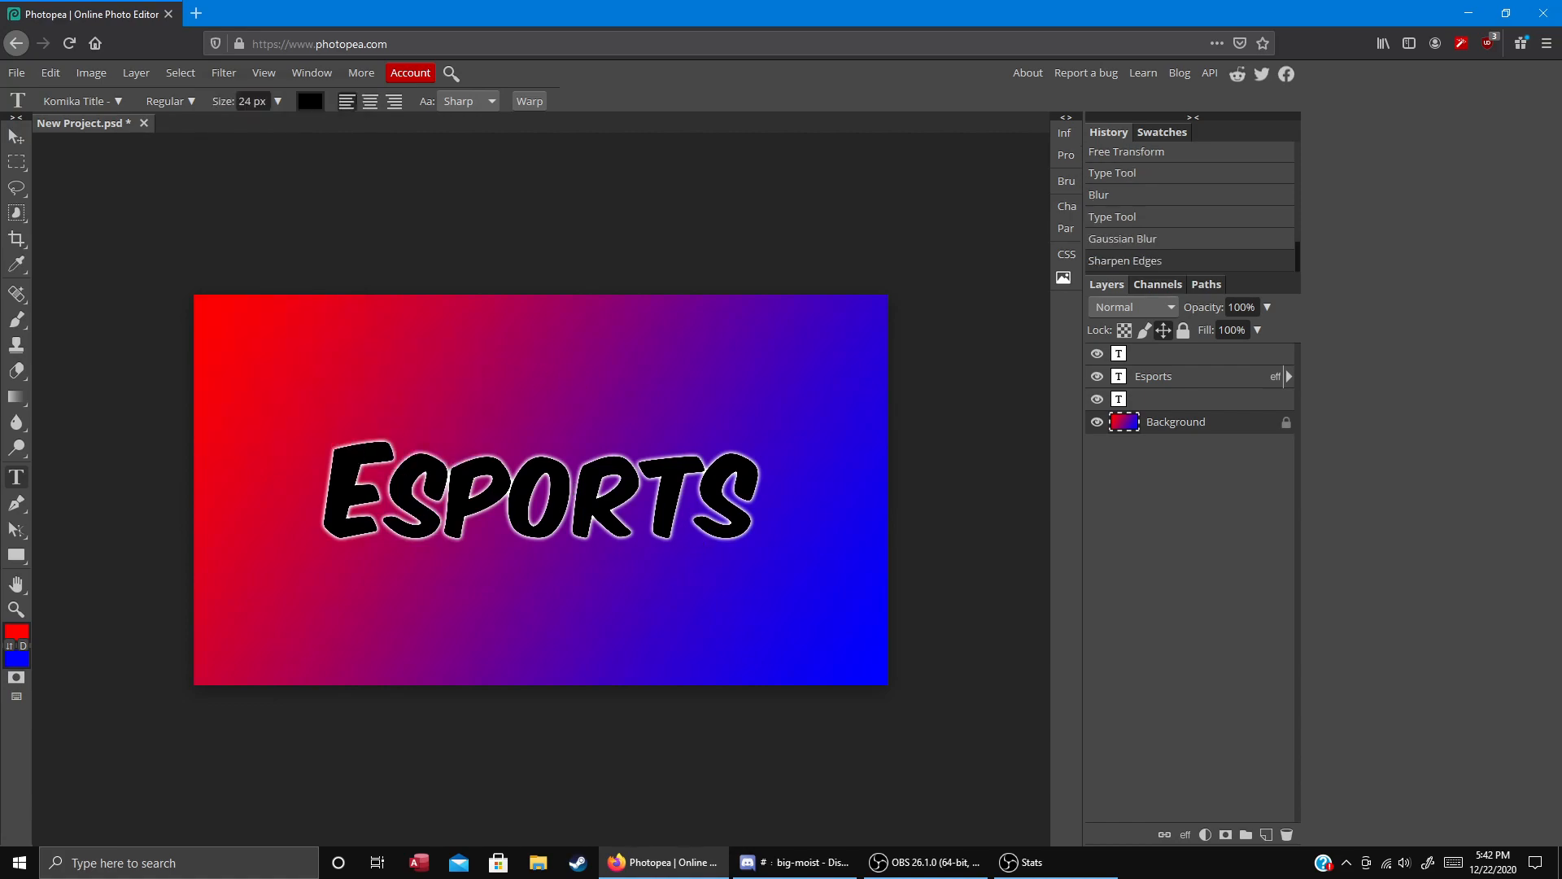
# - Try to apply the Sharpen Edges filter to the "Esports" text layer, but decline to rasterize it
pyautogui.click(897, 508)
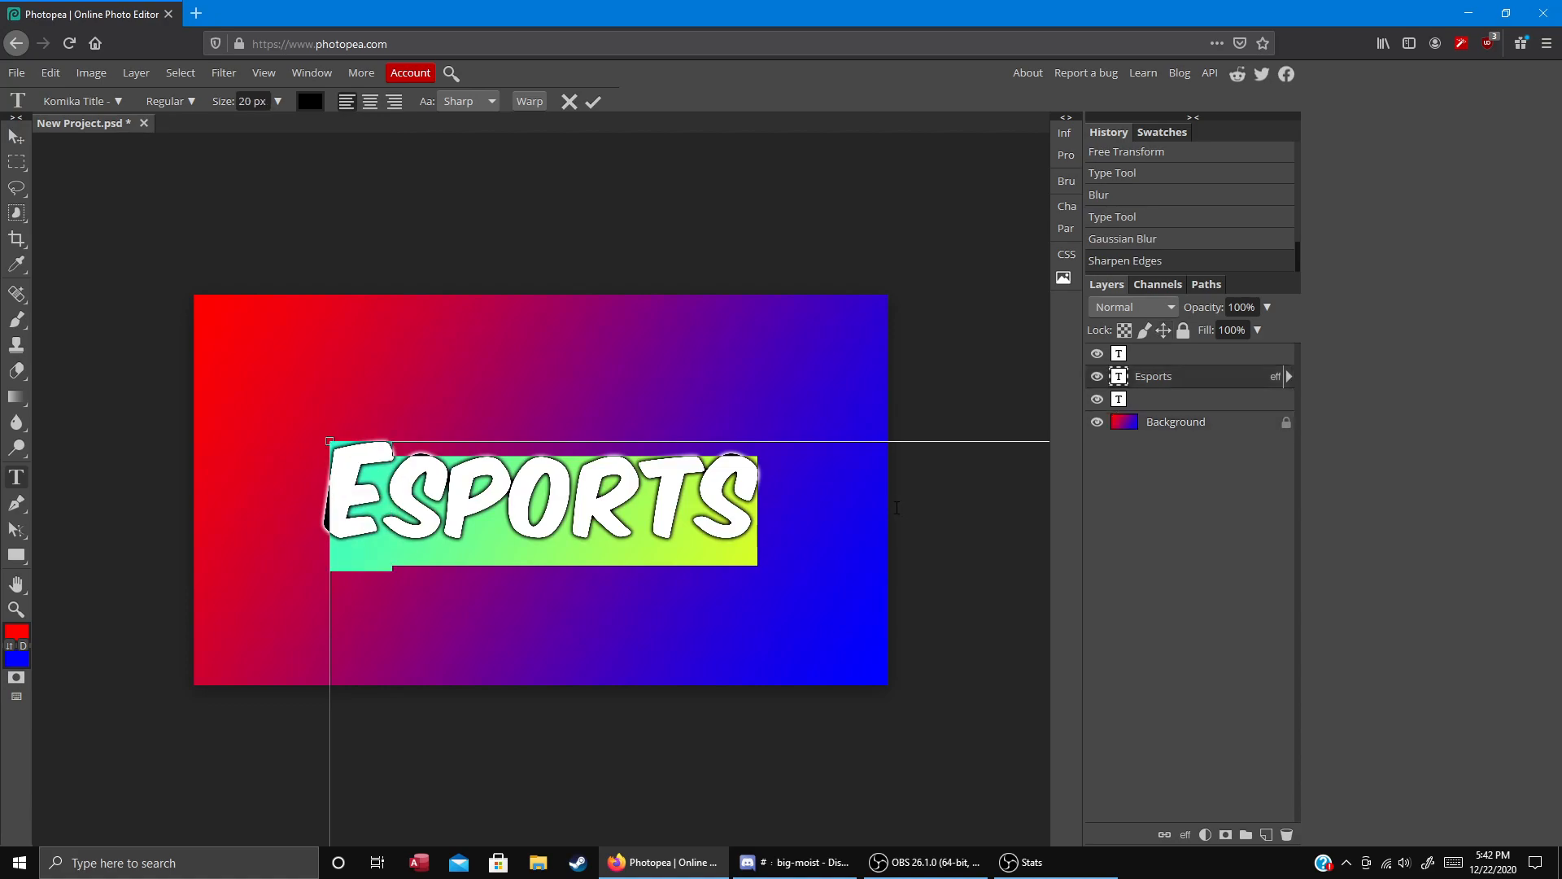
pyautogui.click(227, 72)
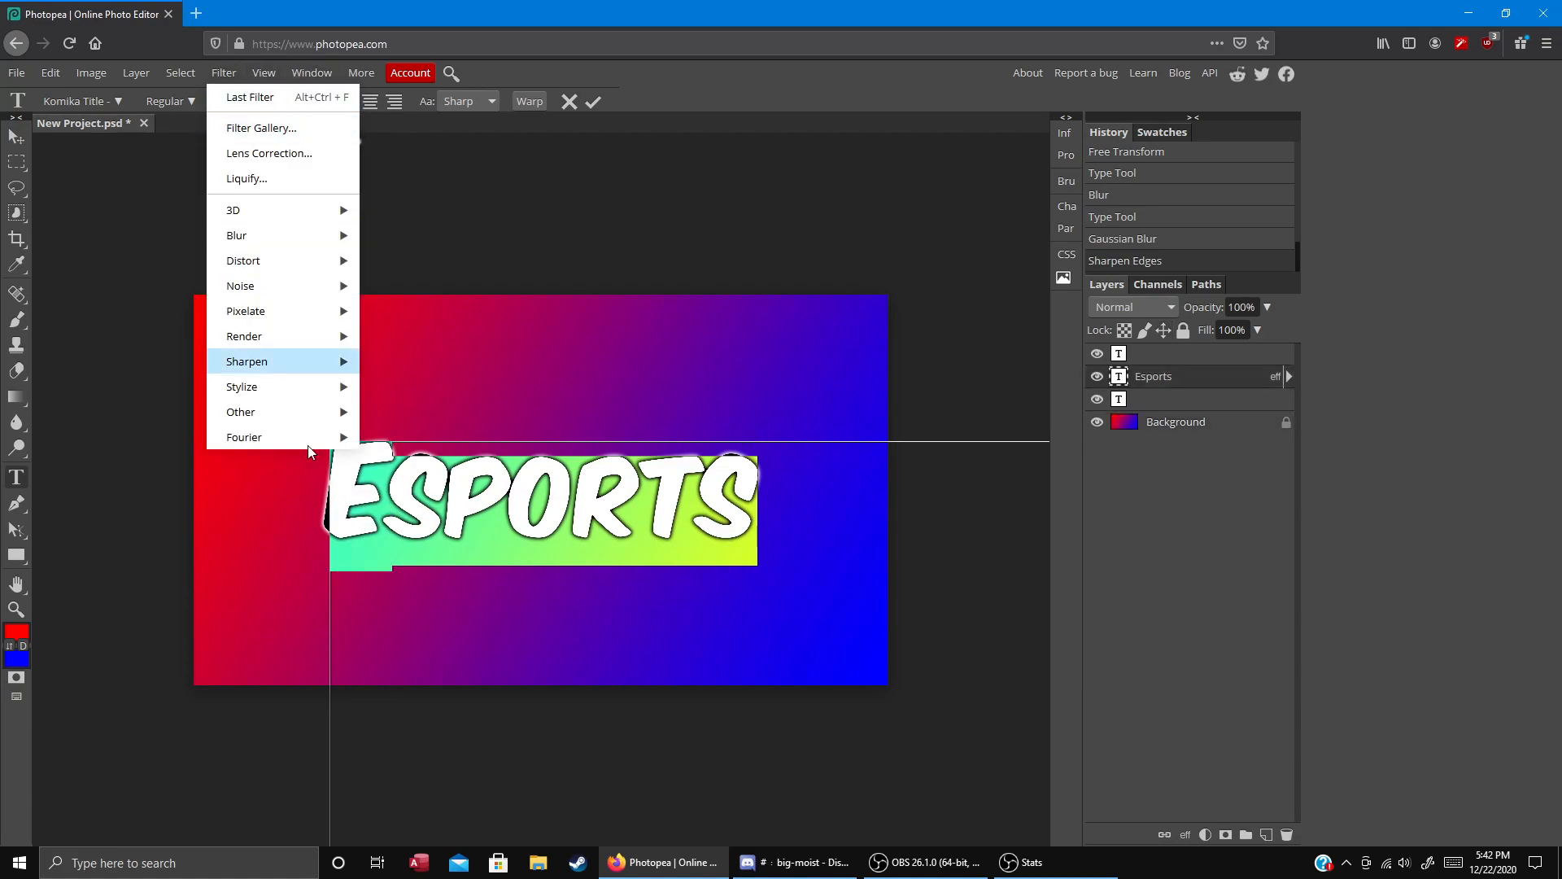
pyautogui.moveTo(324, 369)
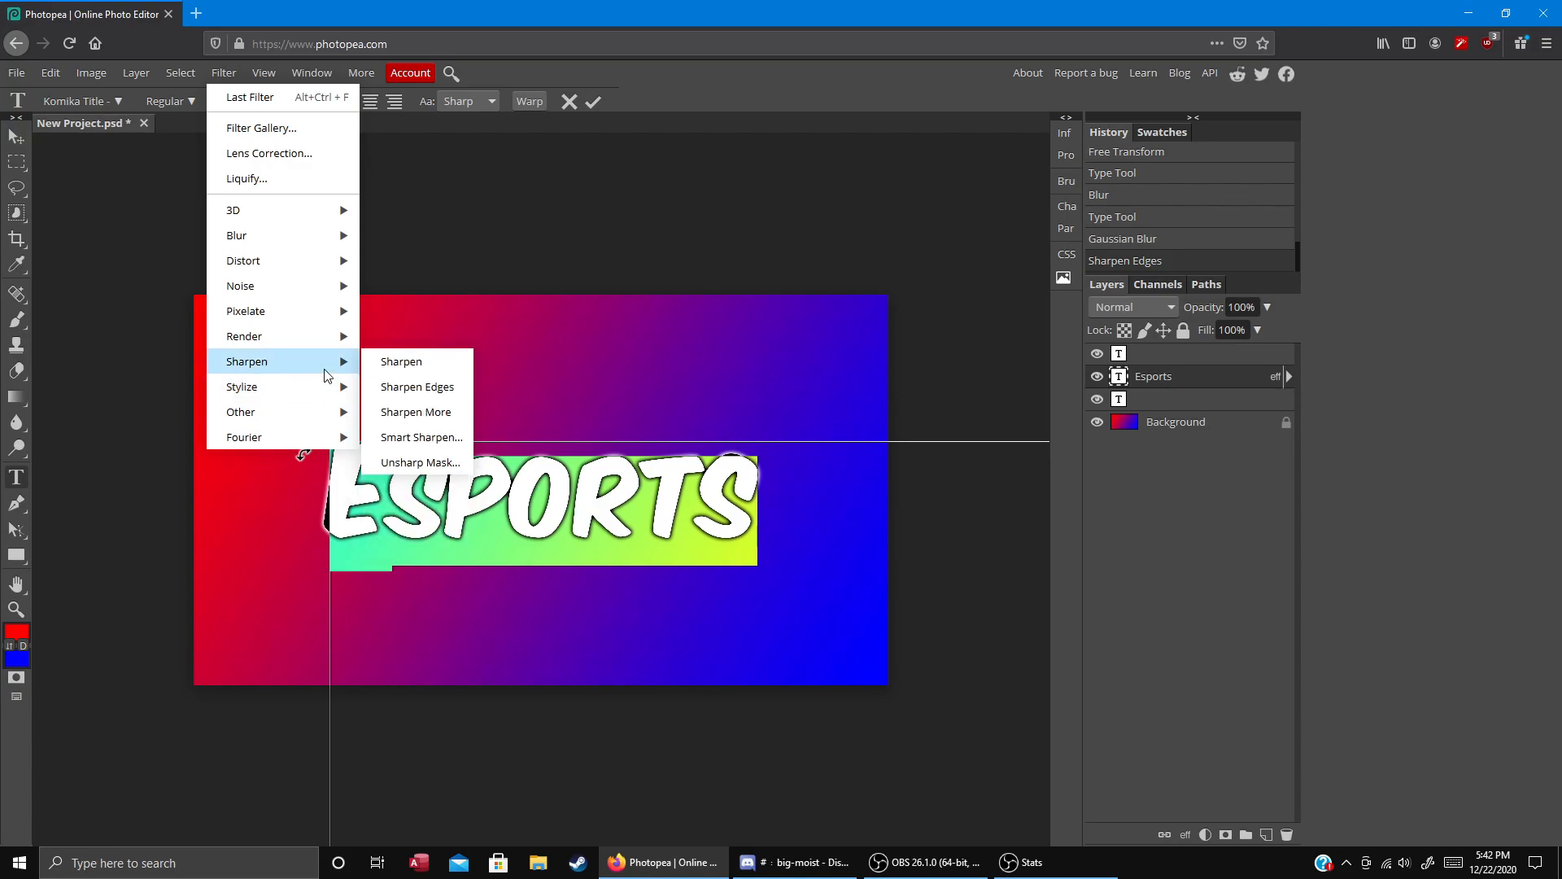
pyautogui.click(434, 390)
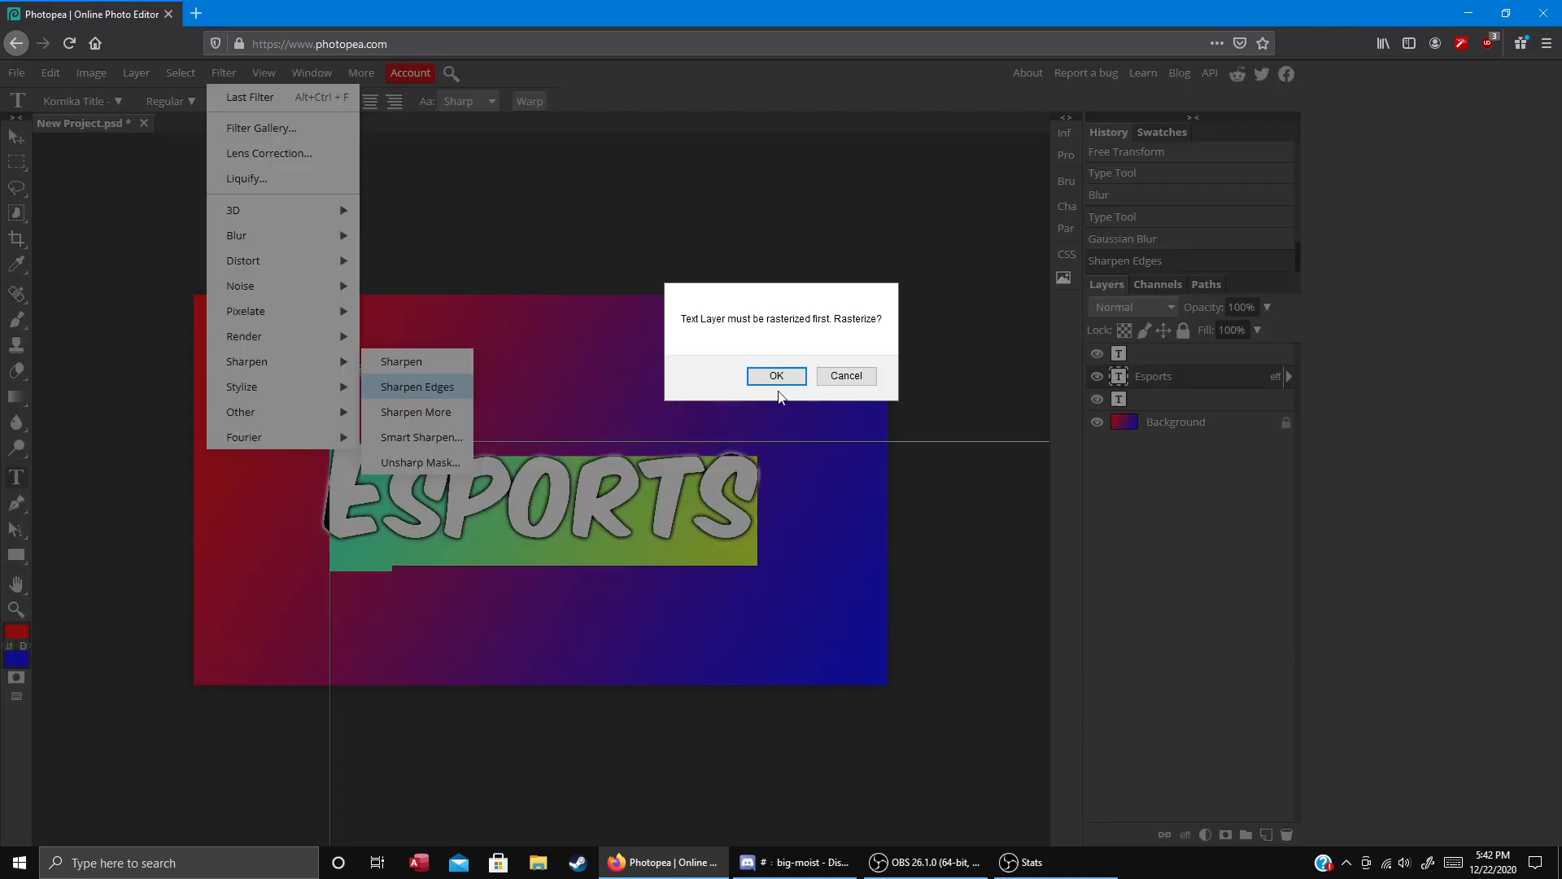
pyautogui.click(843, 376)
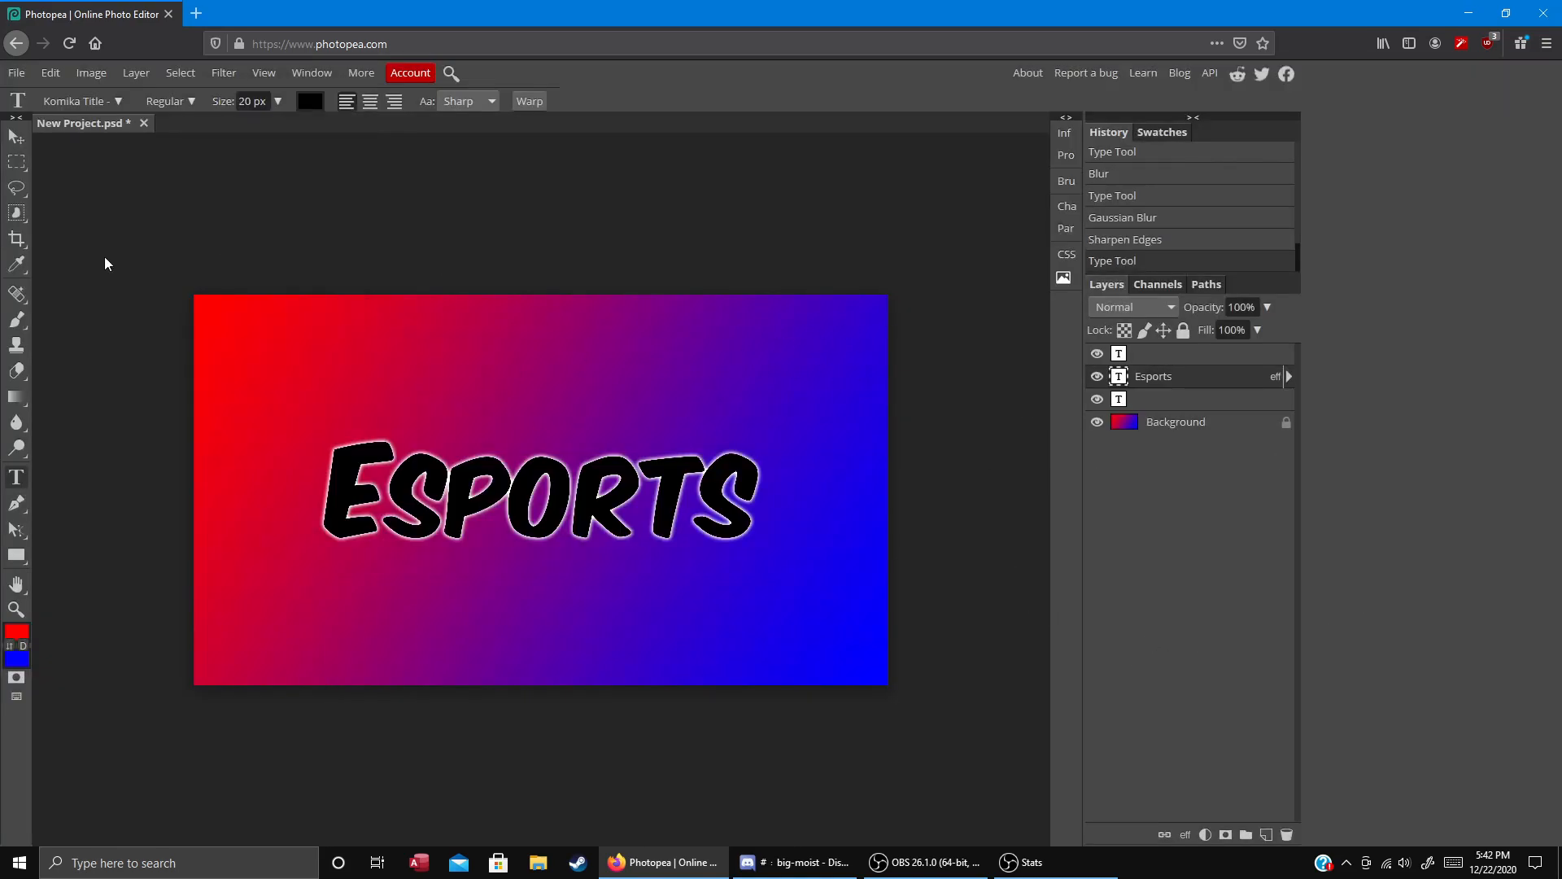